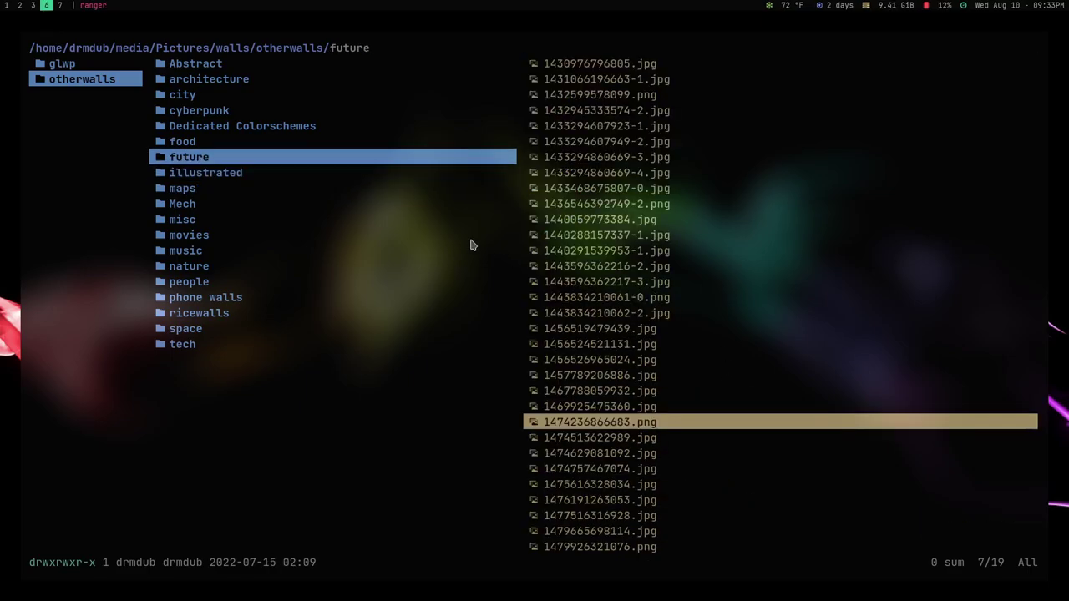
Open the Abstract wallpaper folder and preview its first images, down to 0277.jpg
key(l)
key(j)
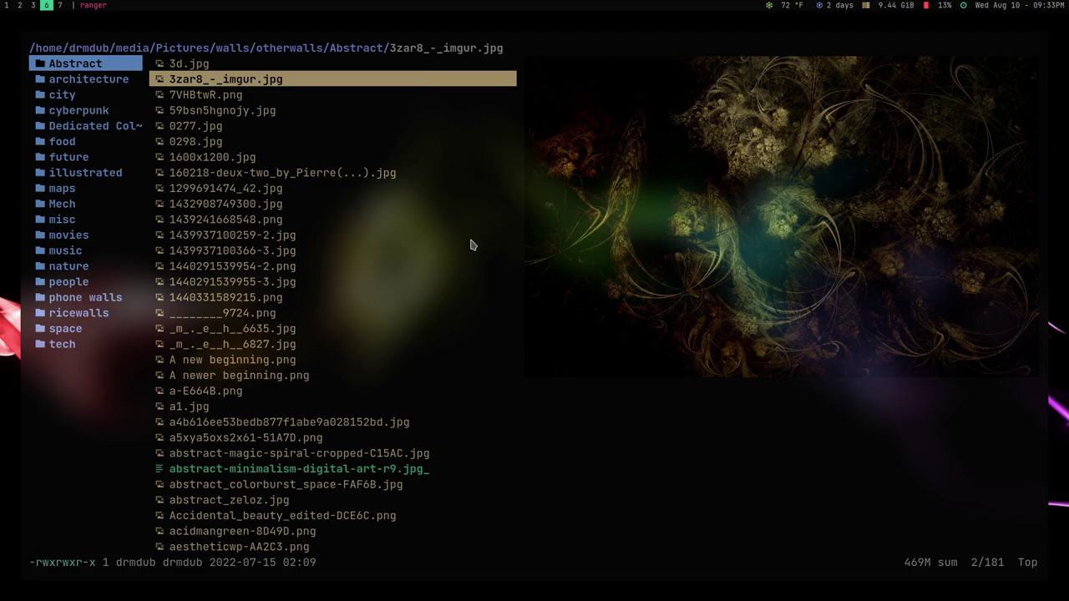
key(j)
key(j)
key(j)
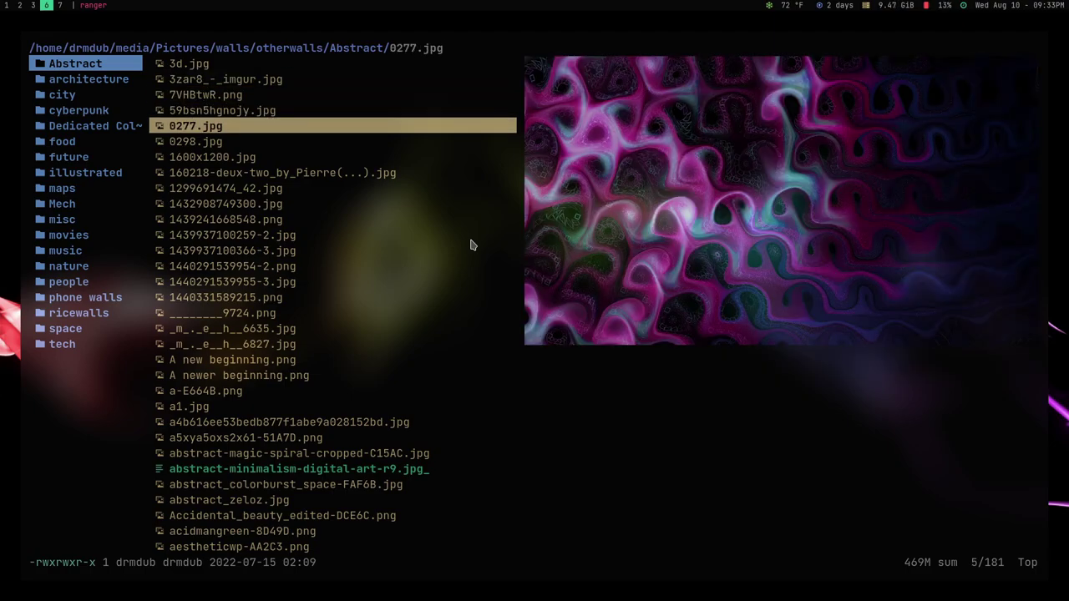
Preview the wallpapers in the Abstract folder one after another, from 0298.jpg down to fractal-bulb-d7-38C50.jpg
key(j)
key(j)
key(j)
key(j)
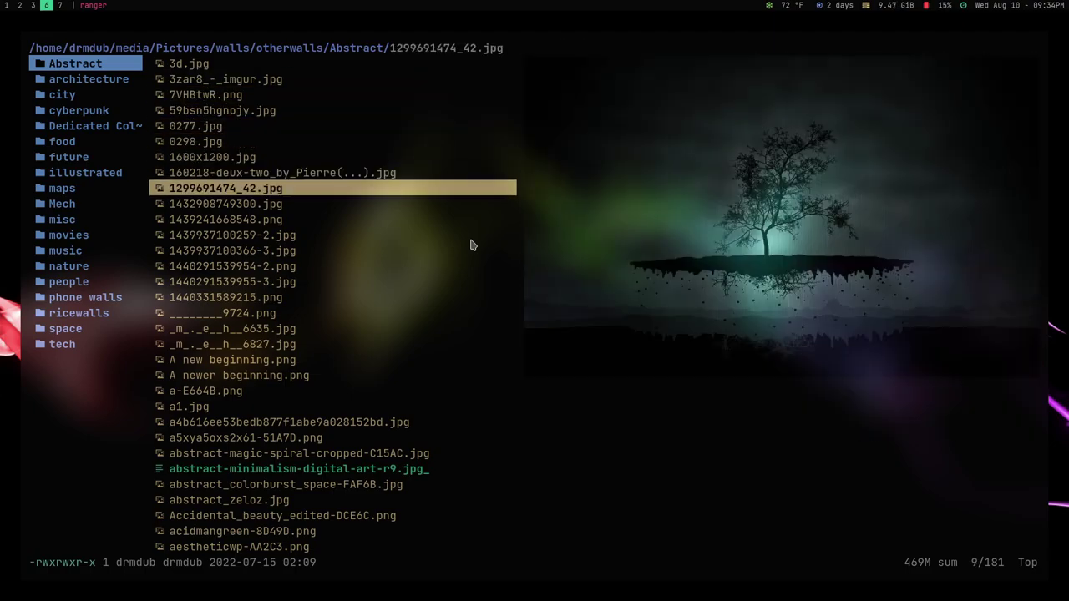
key(j)
key(j)
key(j)
key(j)
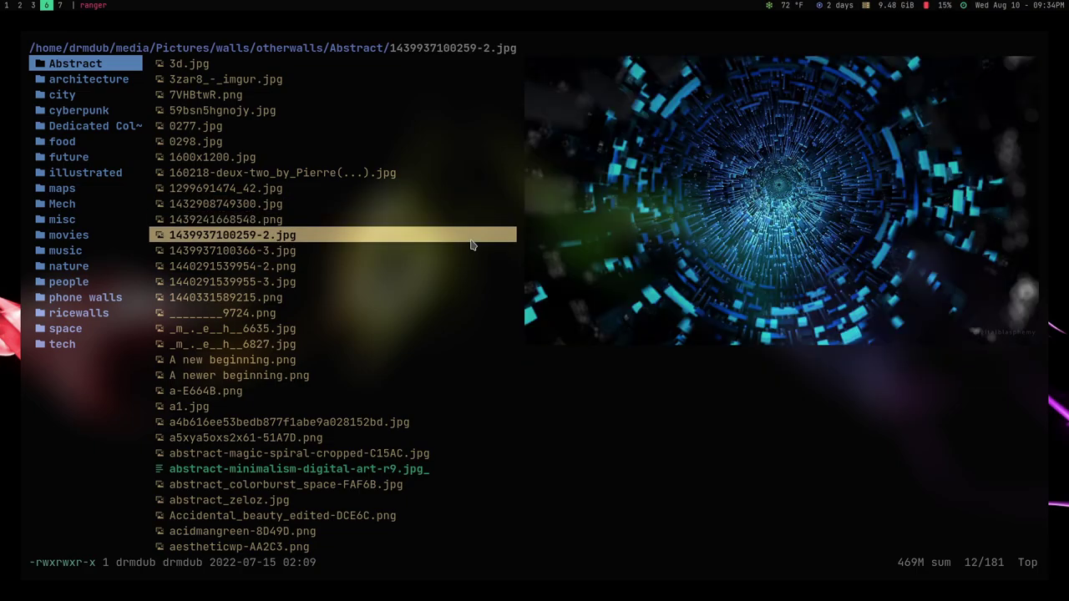
key(j)
key(j)
key(j)
key(j)
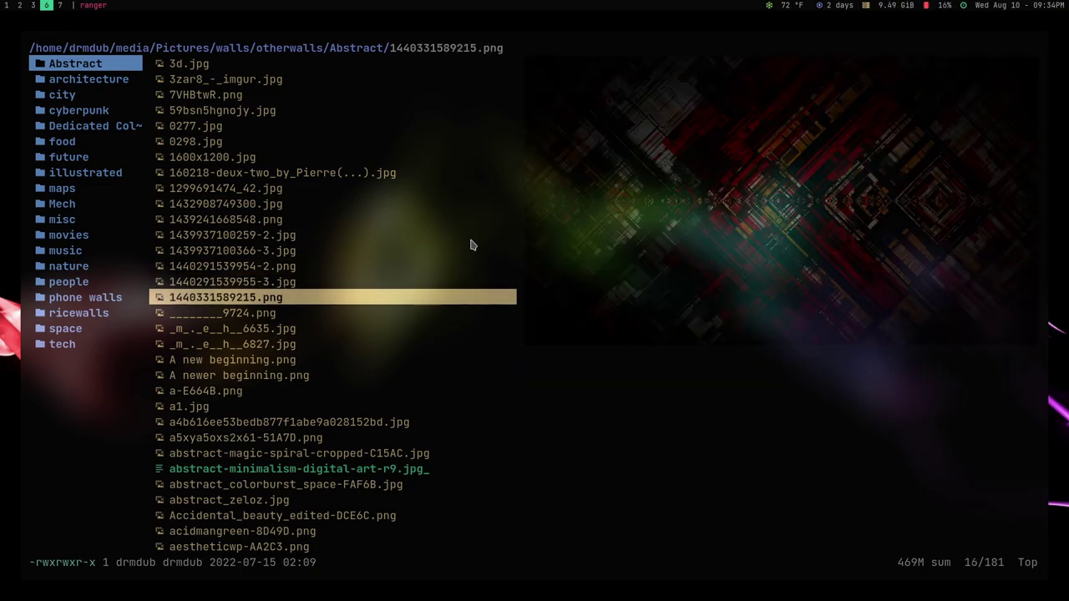
key(j)
key(j)
key(j)
key(j)
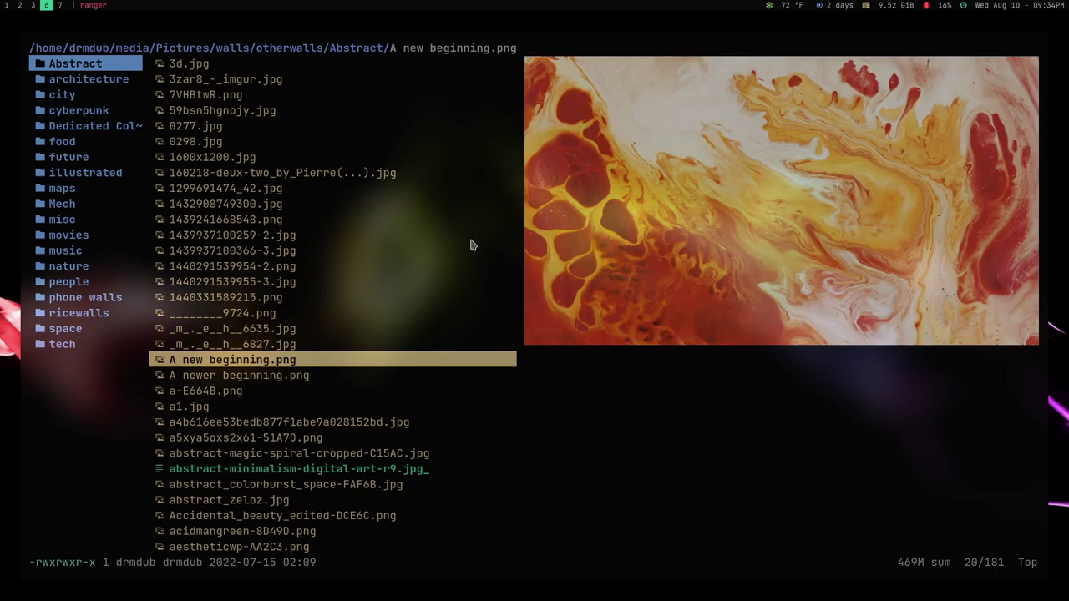
key(j)
key(j)
key(j)
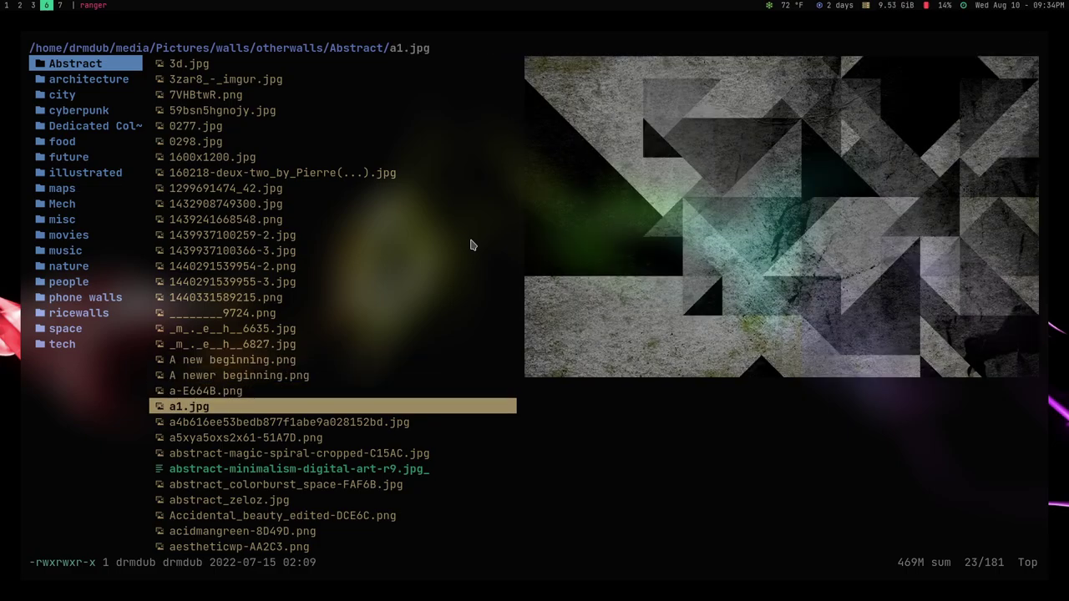
key(j)
key(j)
key(j)
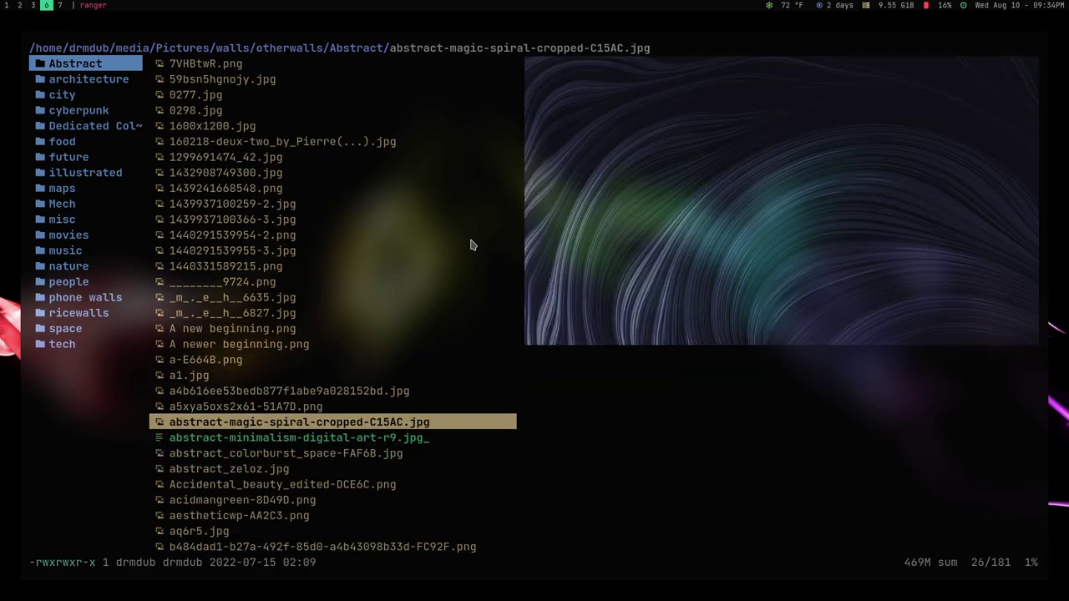
key(j)
key(j)
key(j)
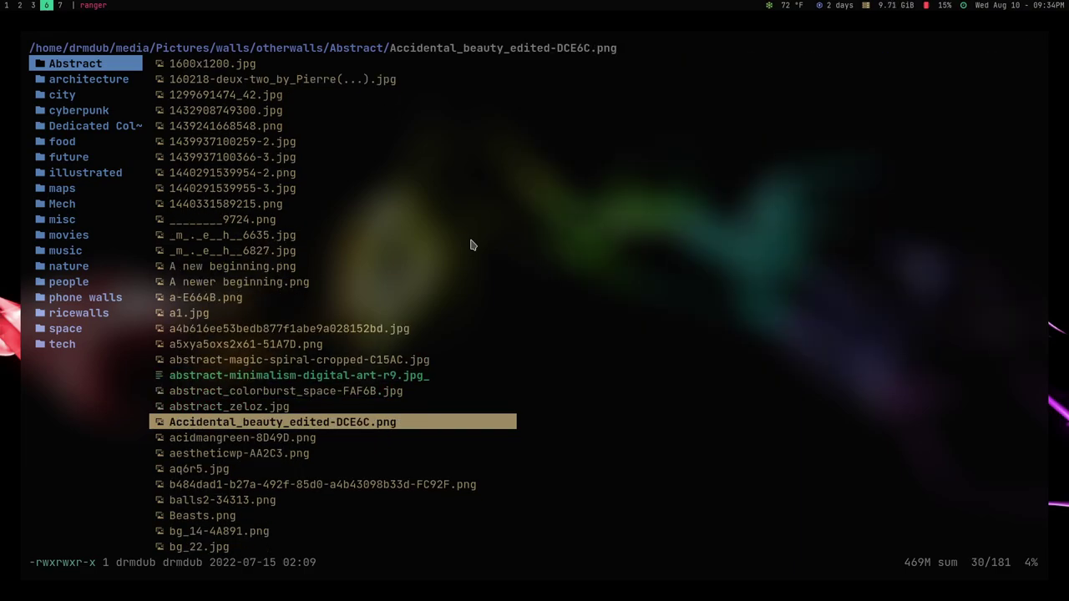
key(j)
key(j)
key(j)
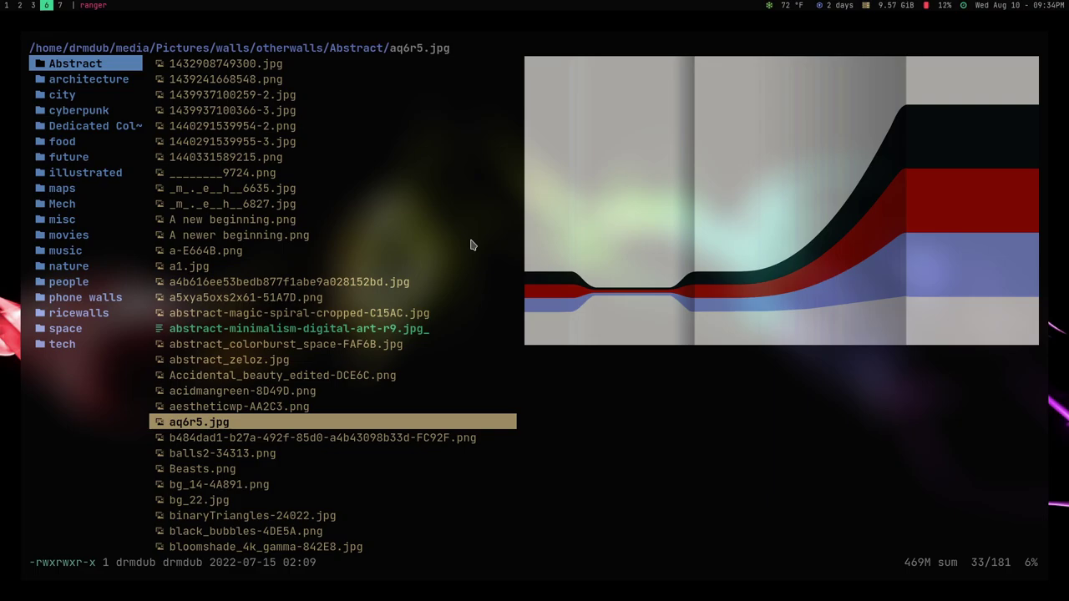
key(j)
key(j)
key(j)
key(j)
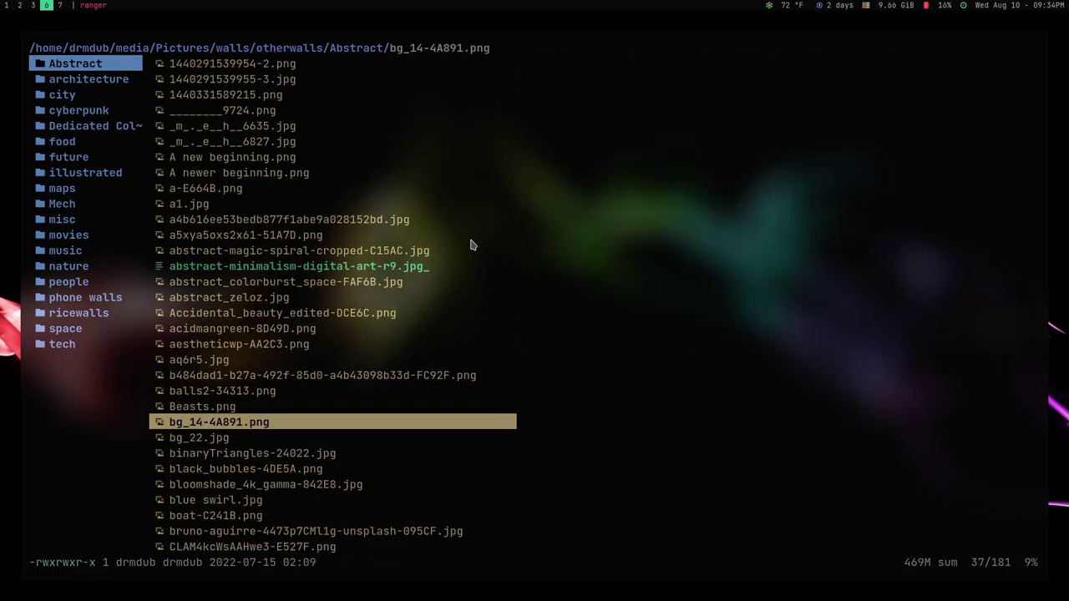
key(j)
key(j)
key(j)
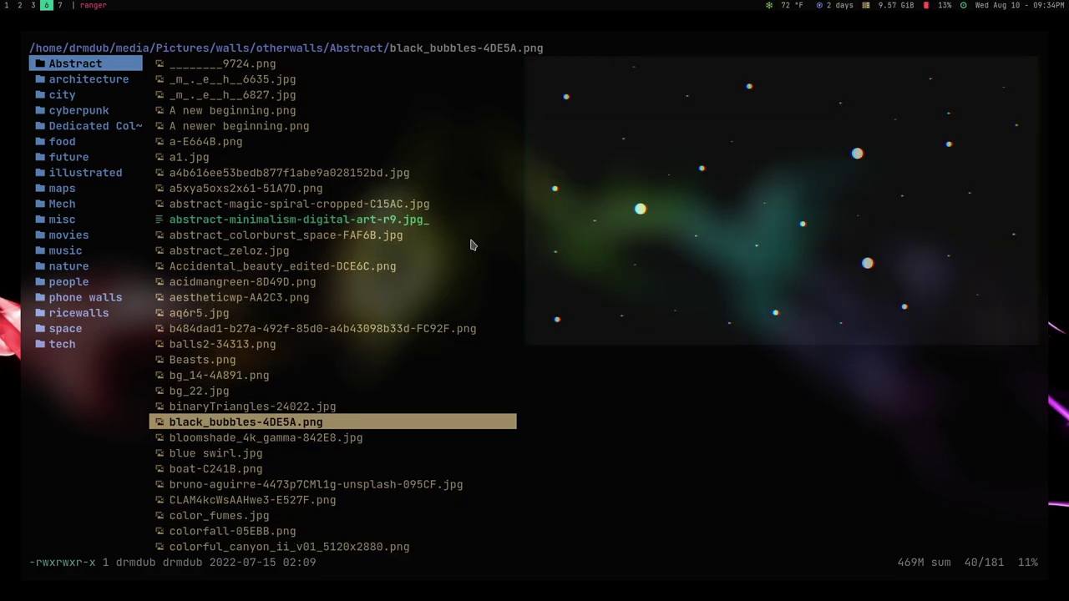
key(j)
key(j)
key(j)
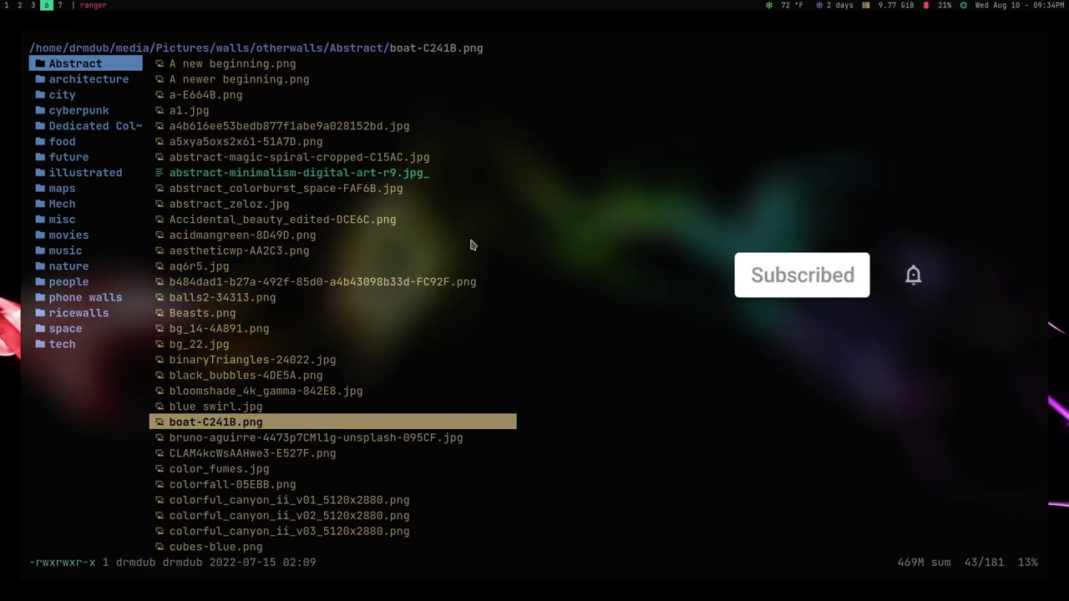
key(j)
key(j)
key(j)
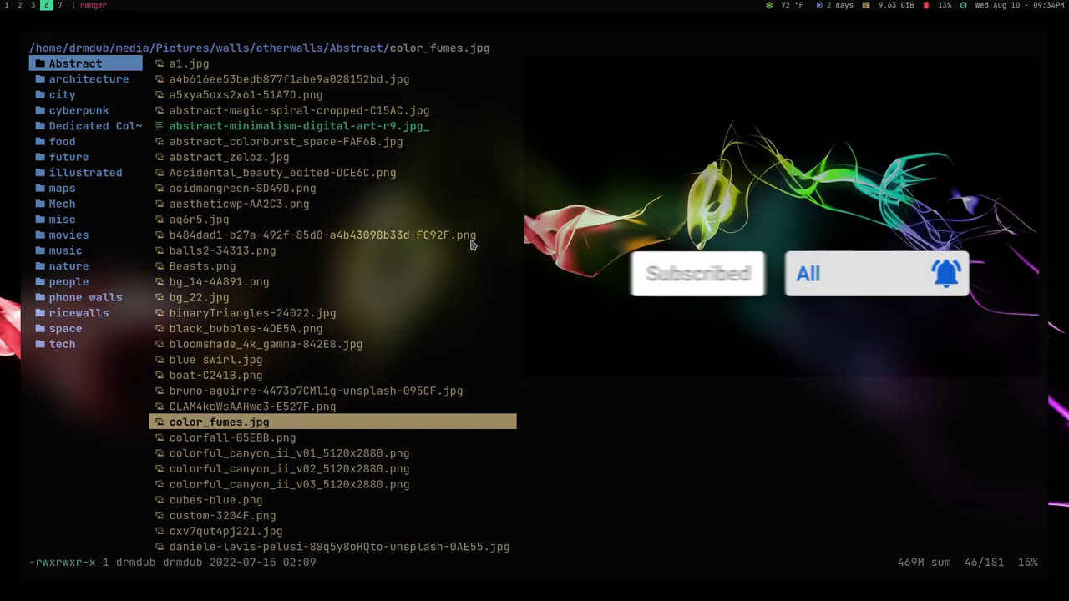
key(j)
key(j)
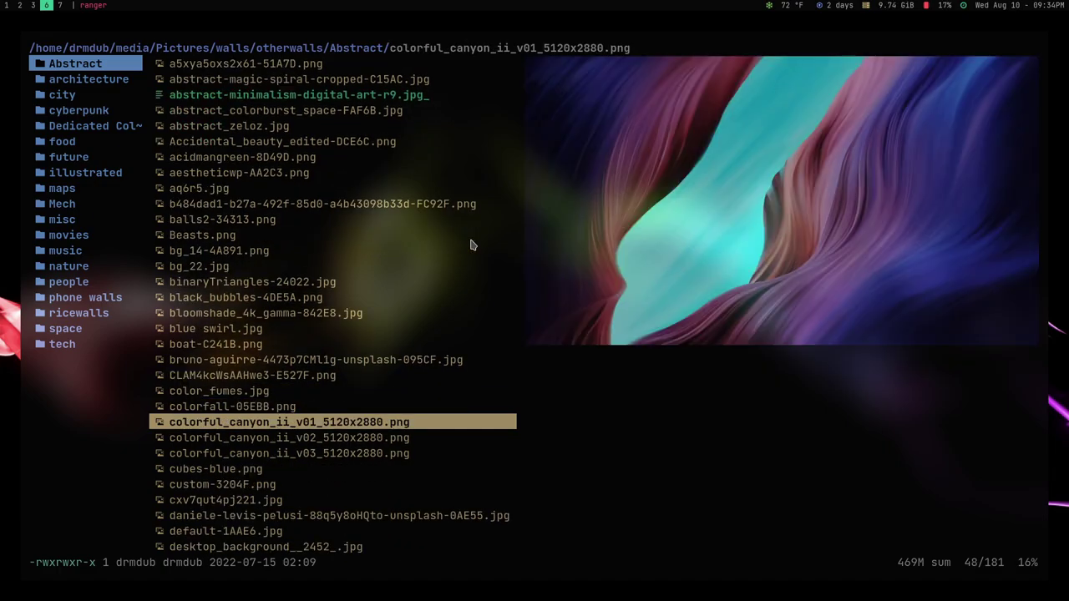
key(j)
key(j)
key(j)
key(j)
key(k)
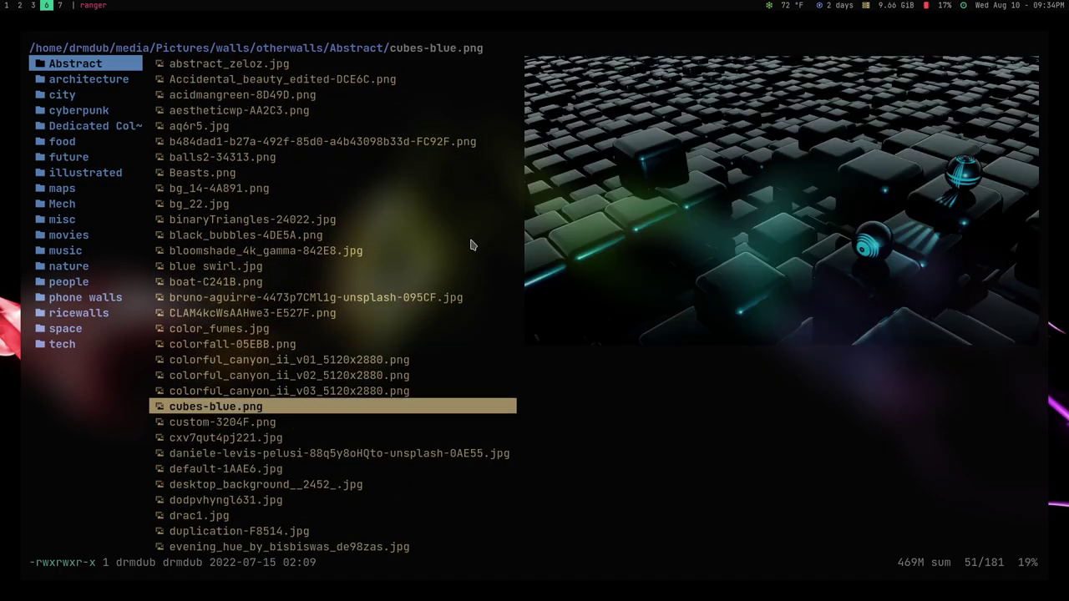
key(j)
key(j)
key(j)
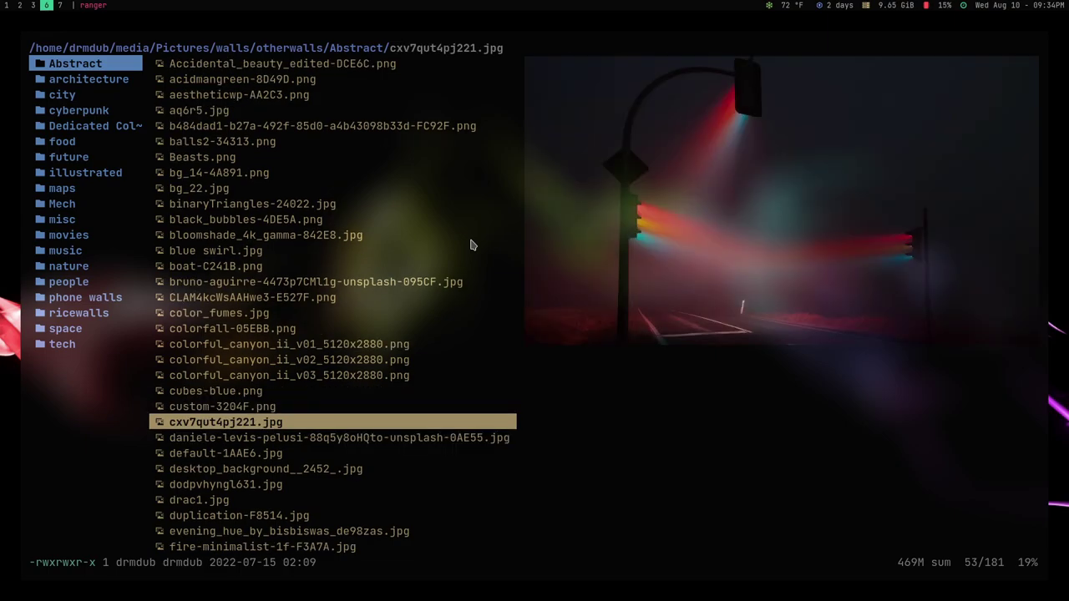
key(j)
key(j)
key(j)
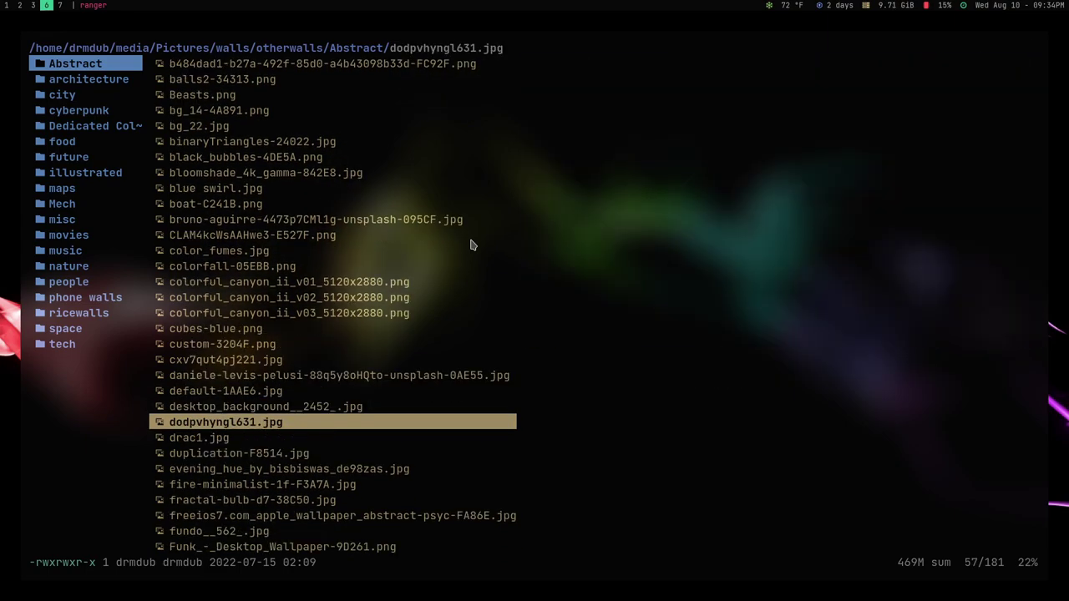
key(k)
key(j)
key(j)
key(j)
key(j)
key(j)
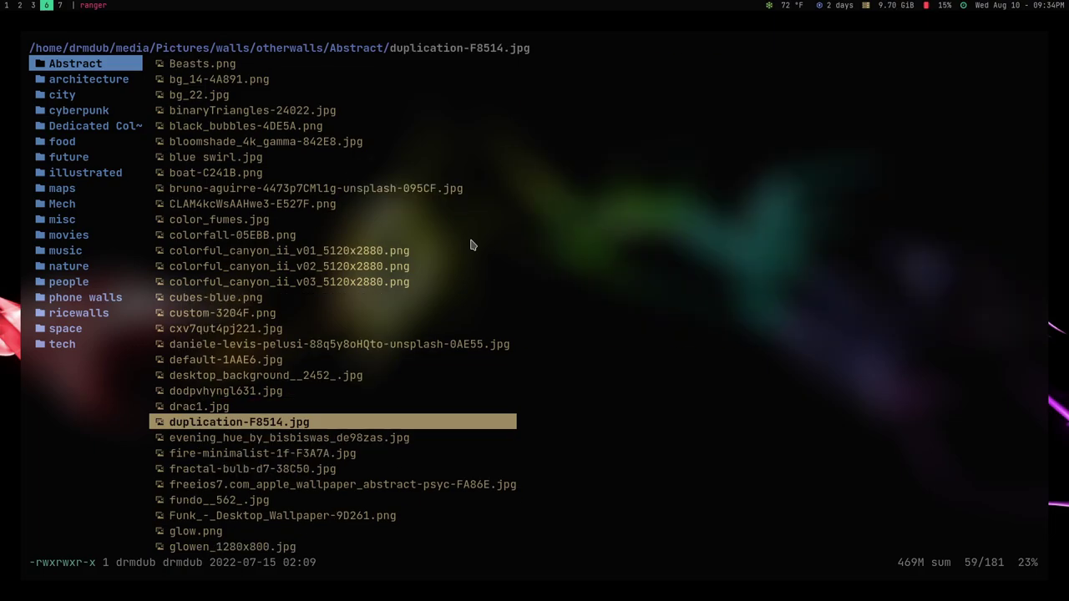
key(k)
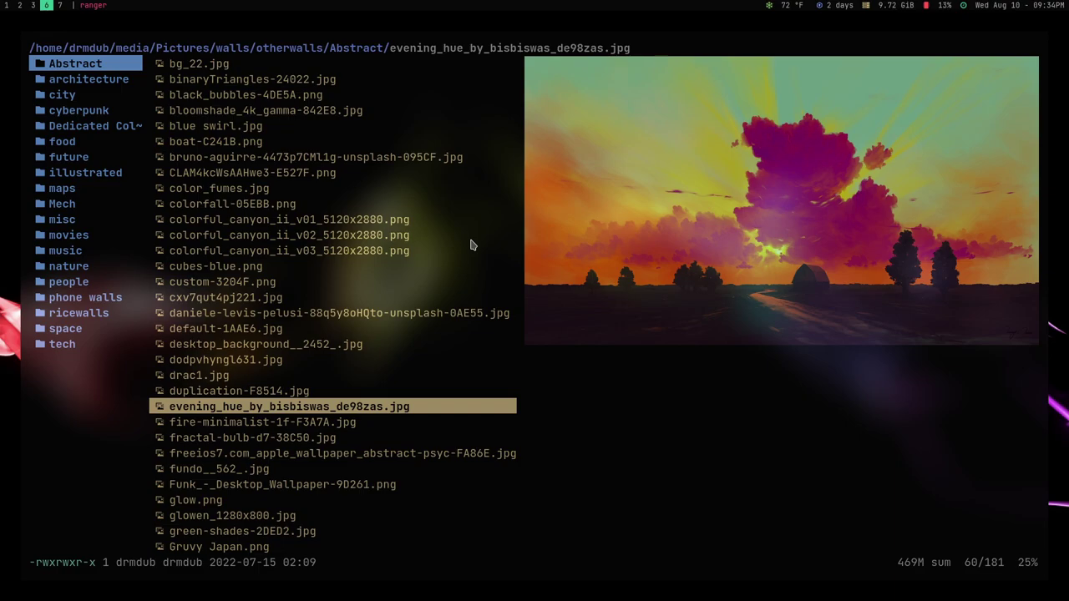
key(j)
key(j)
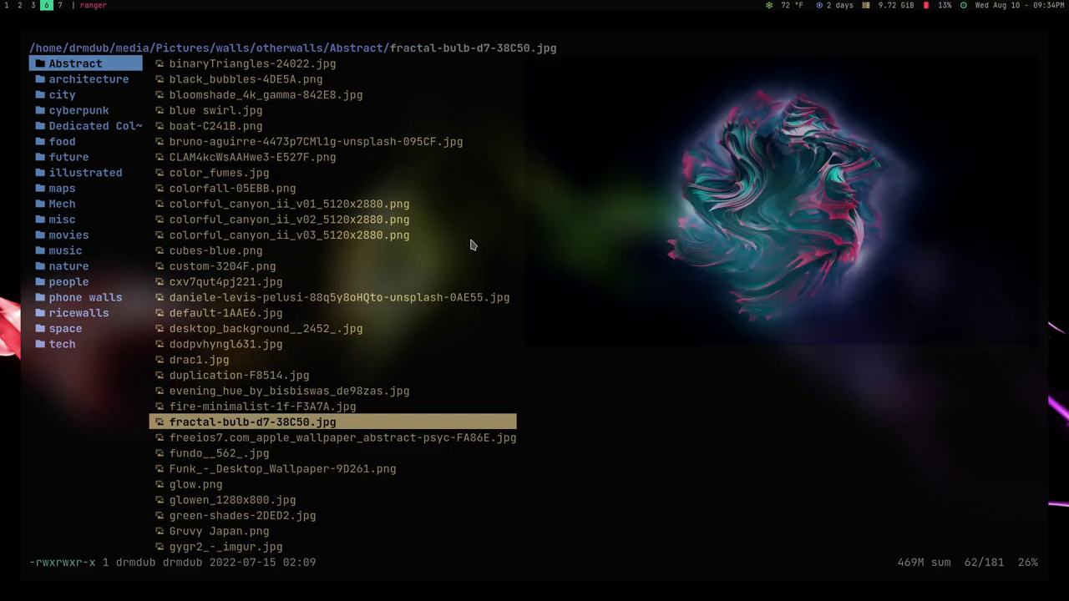
Go back up the file list to preview the evening hue wallpaper again
key(j)
key(k)
key(k)
key(k)
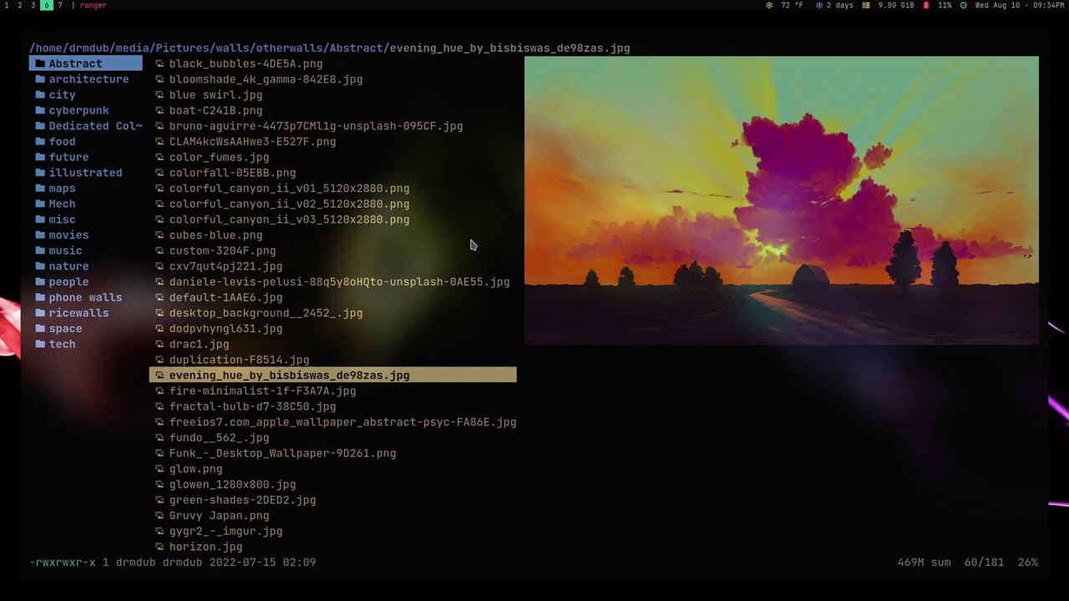
Continue previewing the Abstract wallpapers from fire-minimalist-1f-F3A7A.jpg down to Lava.jpg
key(j)
key(j)
key(j)
key(j)
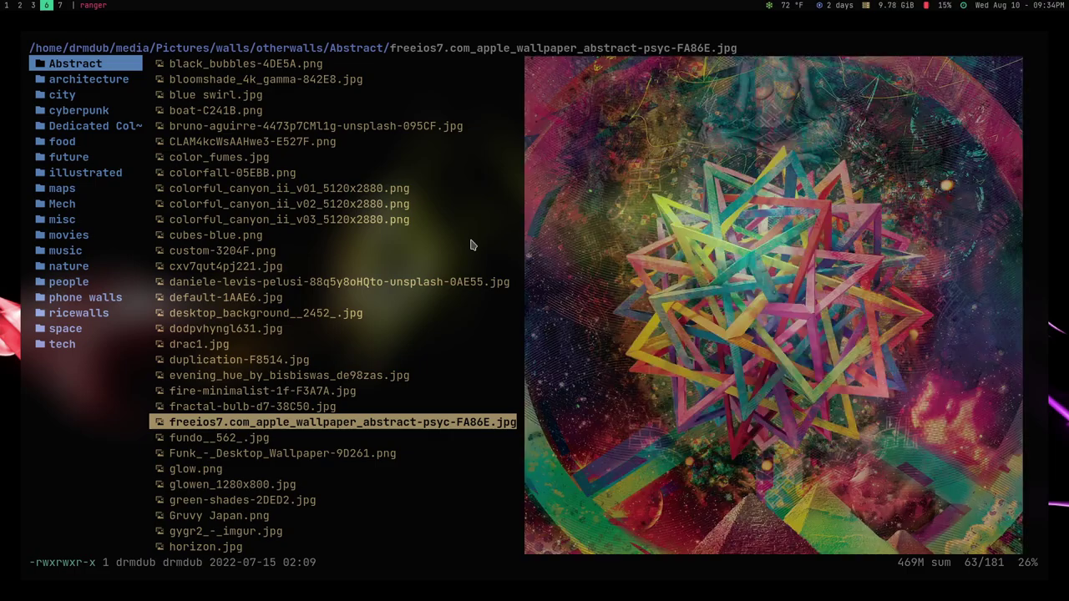
key(j)
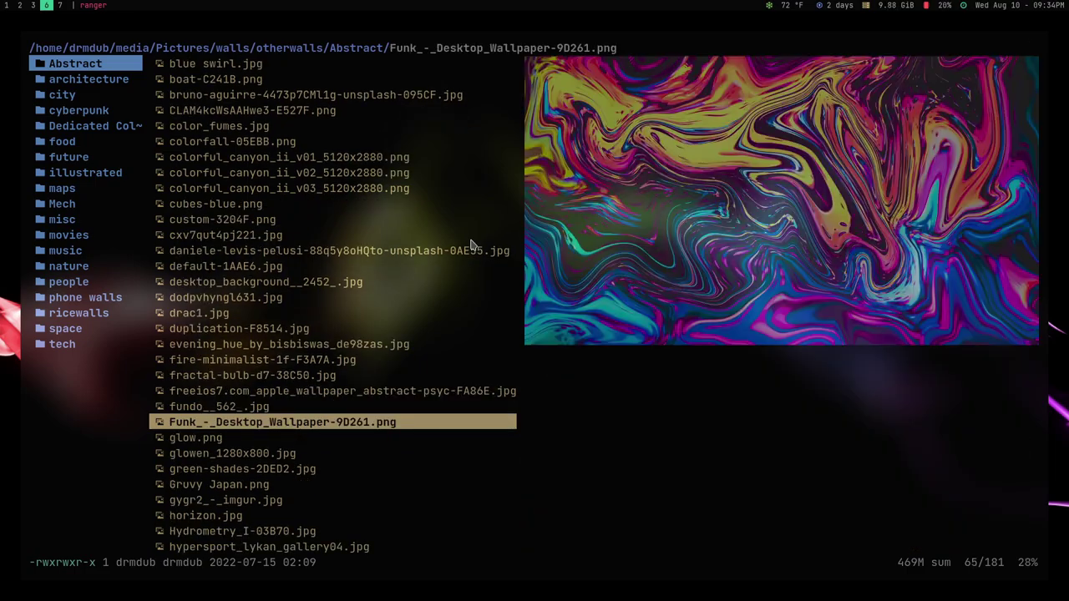
key(j)
key(j)
key(j)
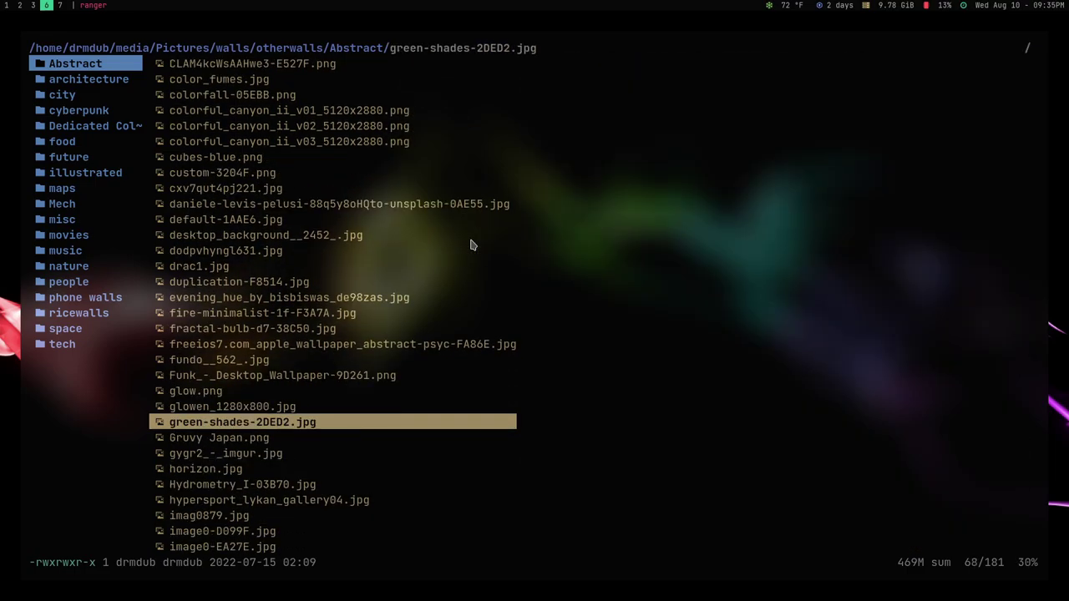
key(j)
key(j)
key(j)
key(j)
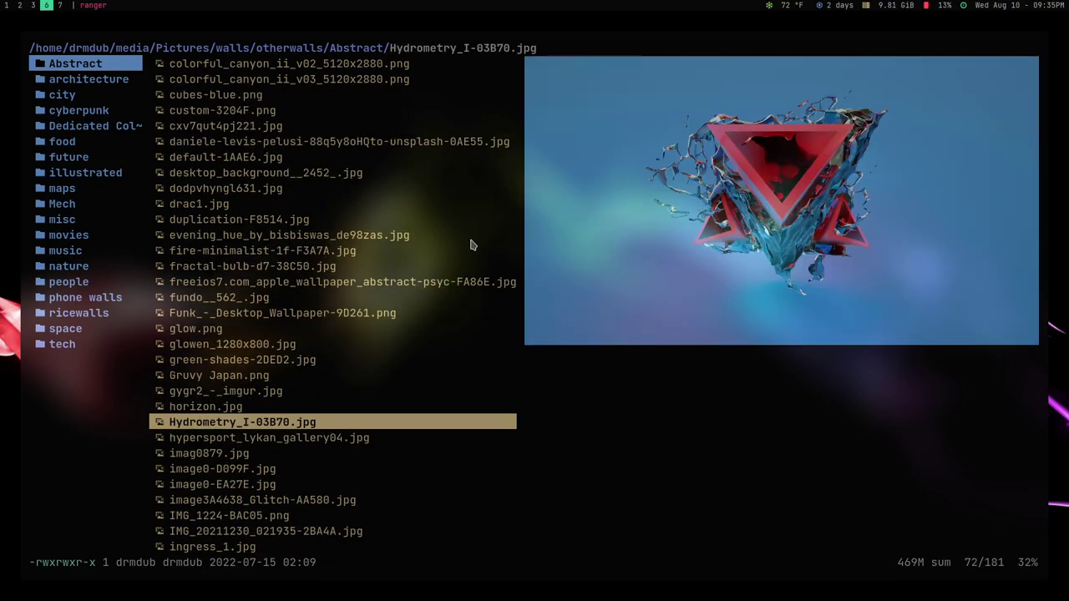
key(j)
key(j)
key(j)
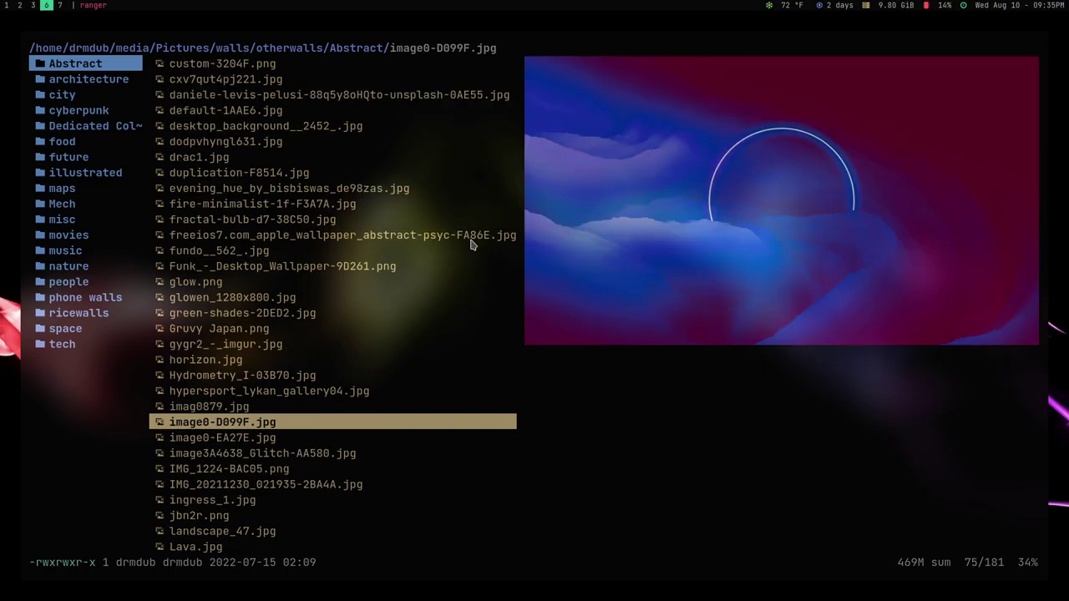
key(j)
key(j)
key(j)
key(j)
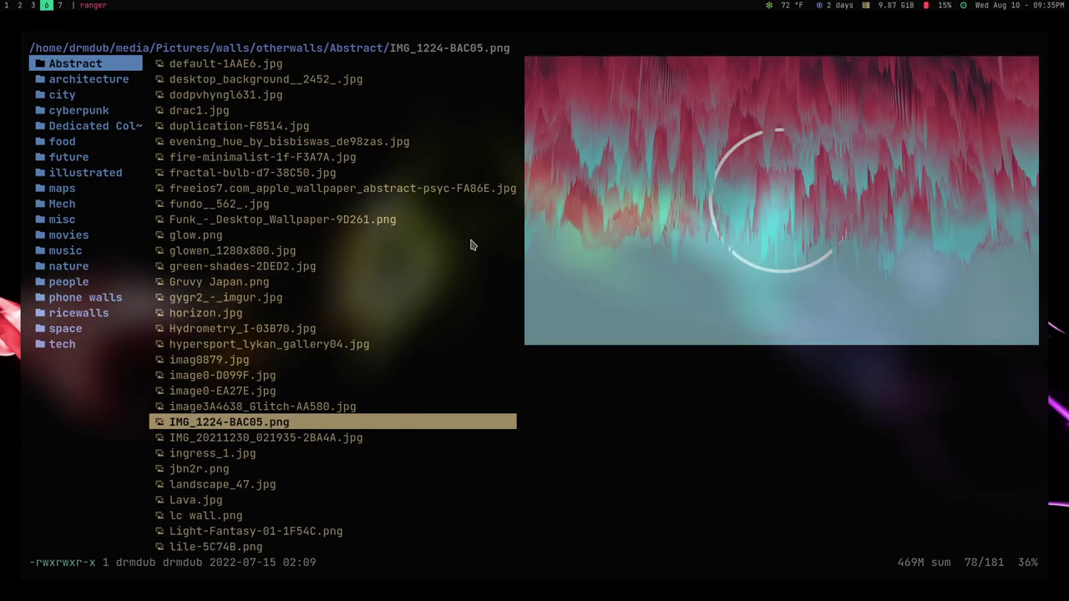
key(j)
key(j)
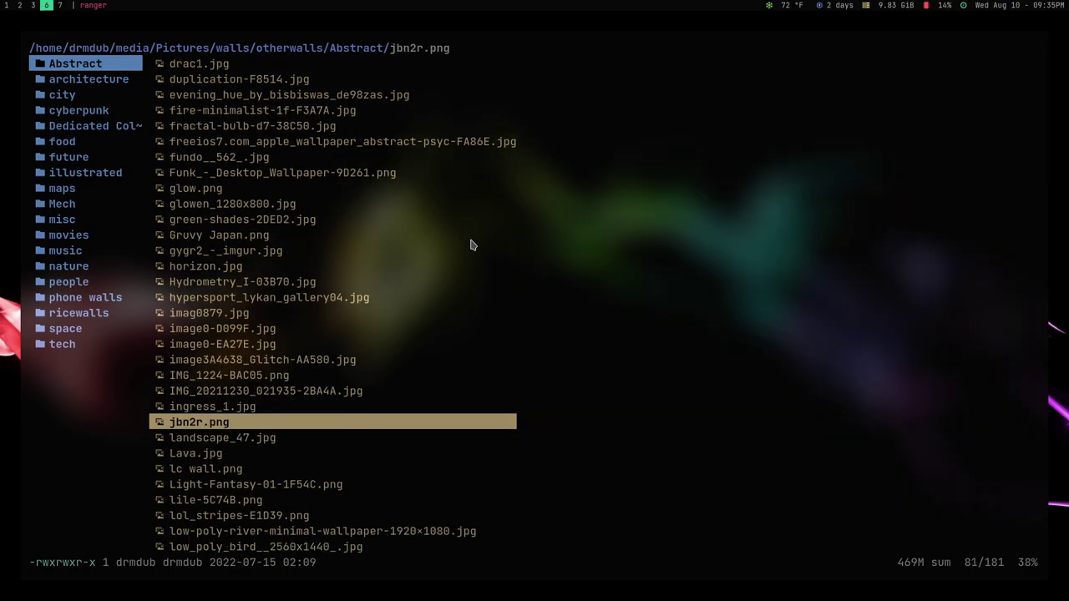
key(j)
key(j)
key(j)
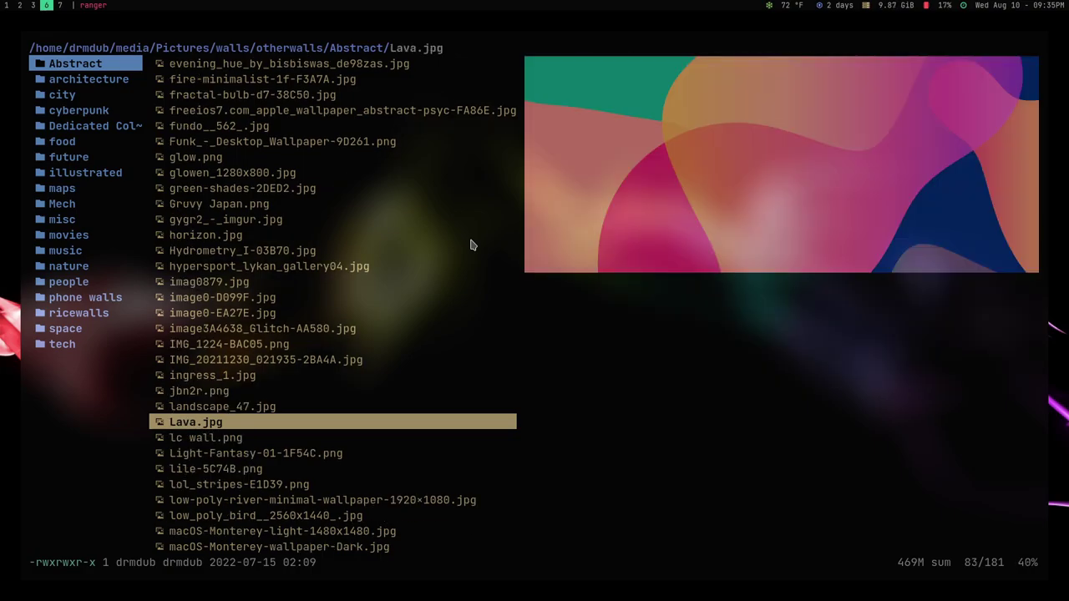
Select low-poly-river-minimal-wallpaper-1920×1080.jpg in the Abstract folder and set it as the desktop wallpaper
key(j)
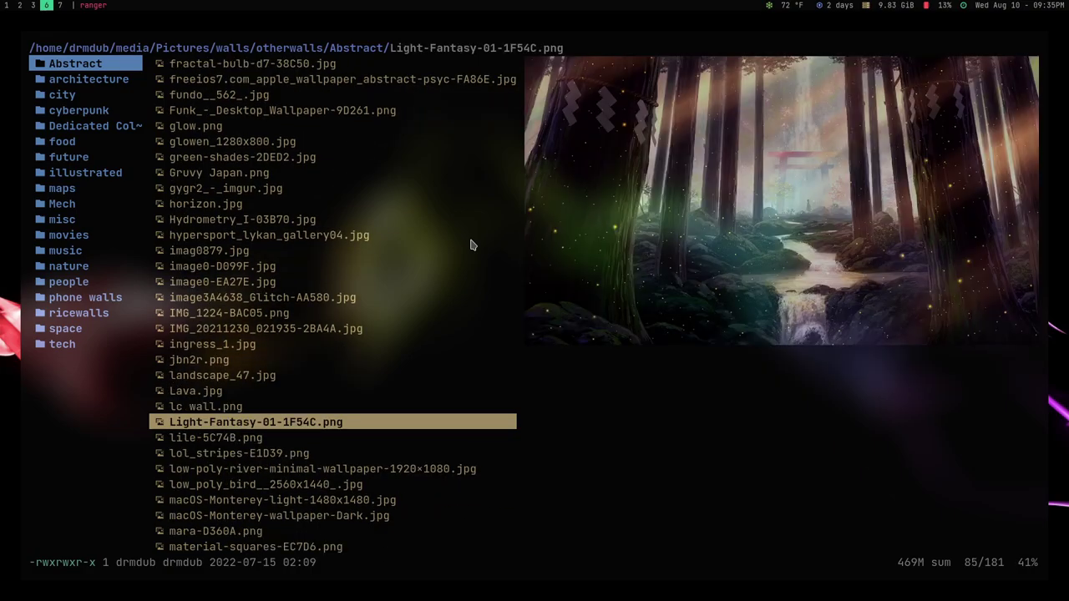
key(j)
key(j)
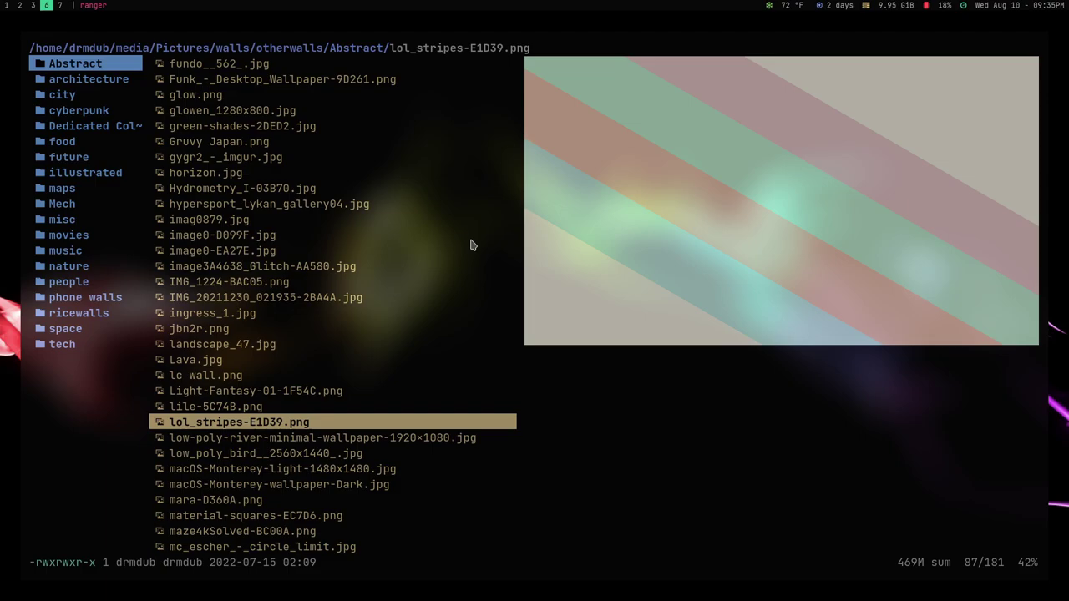
key(j)
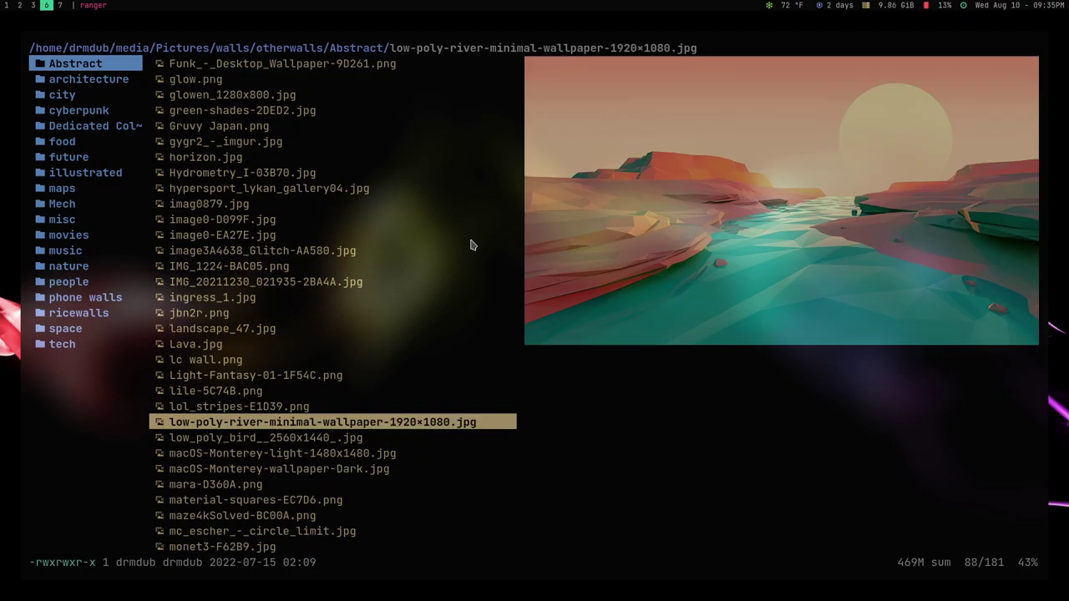
key(b)
key(s)
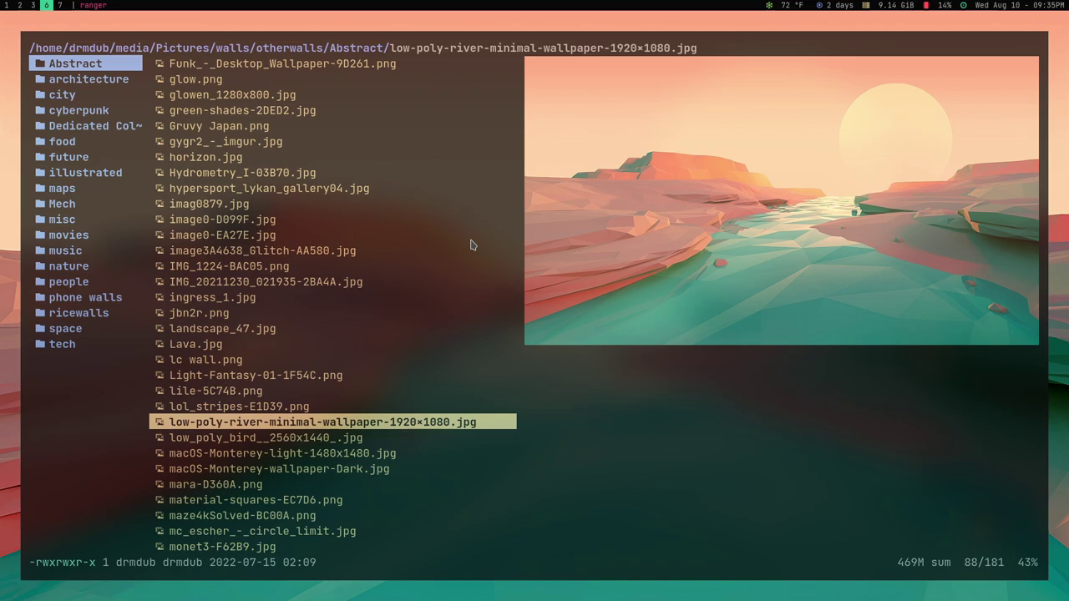
Go up three directory levels from the Abstract folder to the Pictures directory
key(h)
key(h)
key(h)
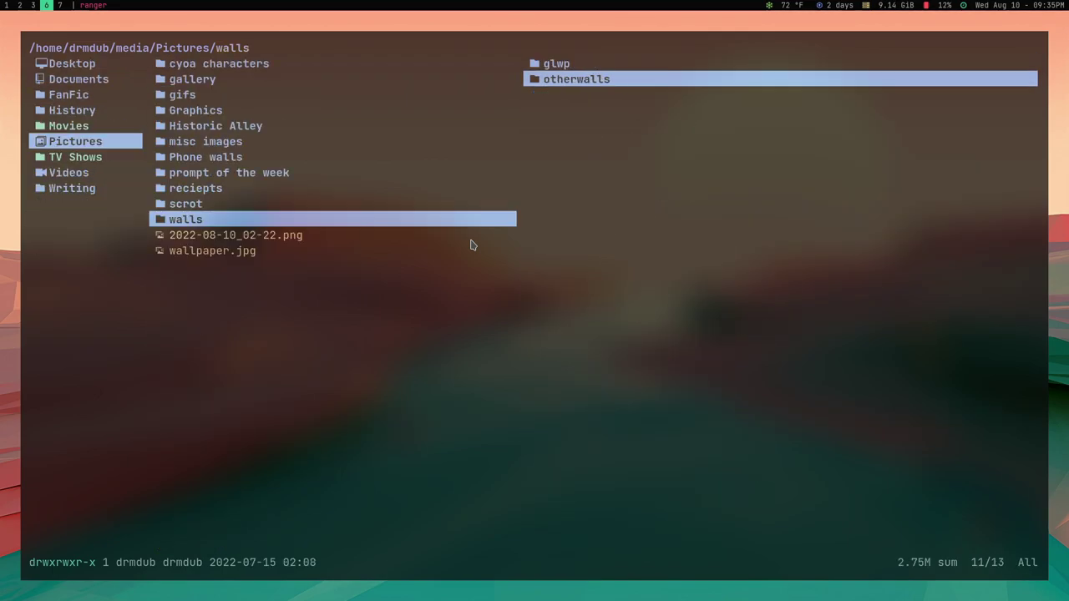
Navigate from the Pictures directory through walls and otherwalls into the ricewalls folder
key(l)
key(l)
key(j)
key(j)
key(j)
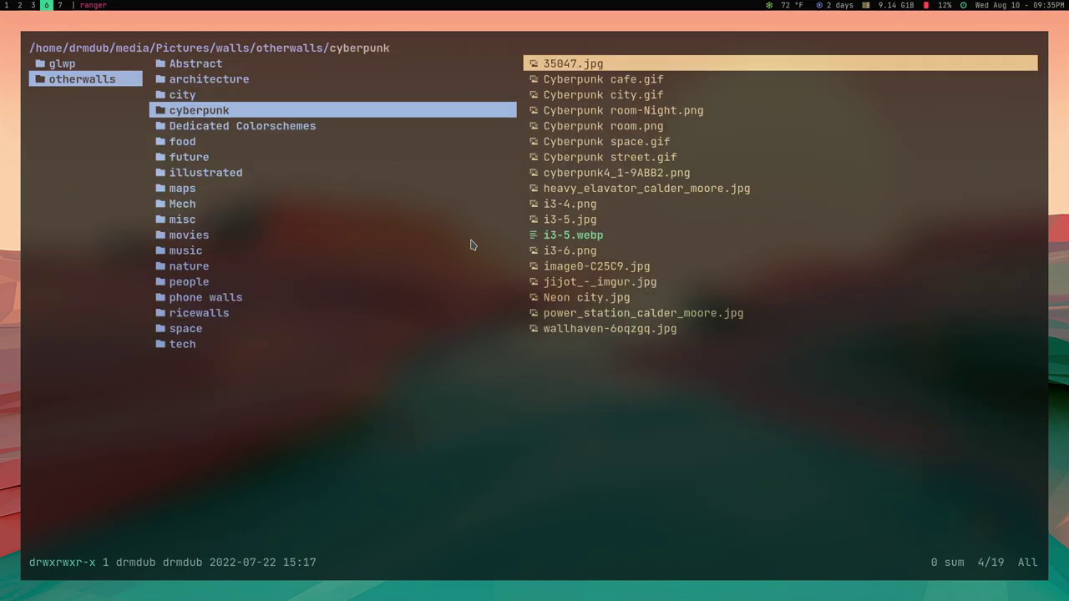
key(j)
key(j)
key(j)
key(j)
key(j)
key(j)
key(j)
key(j)
key(j)
key(j)
key(j)
key(j)
key(j)
key(l)
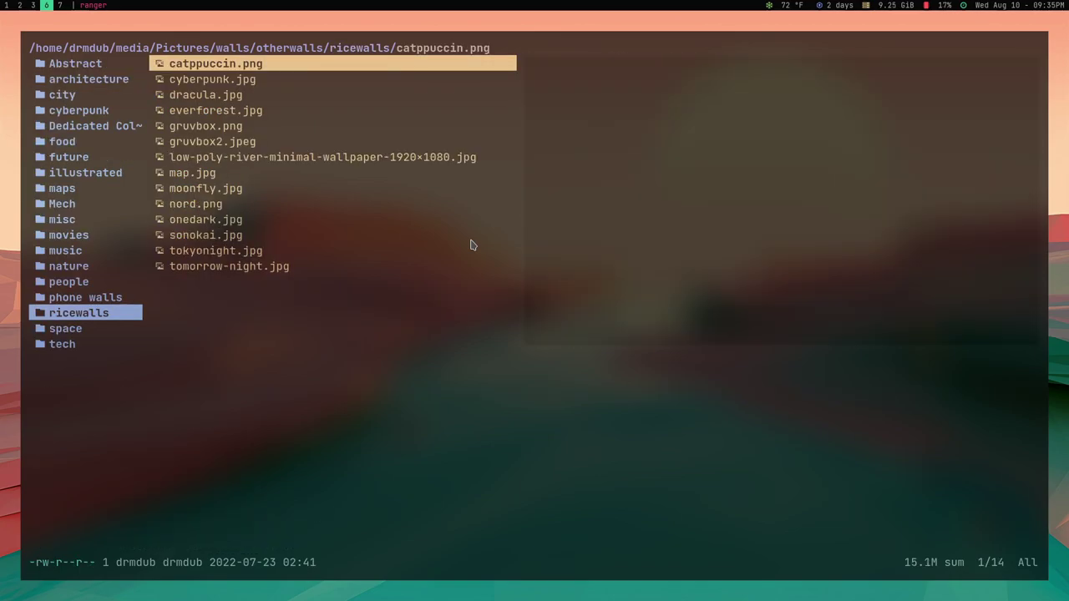
Rename low-poly-river-minimal-wallpaper-1920×1080.jpg in the ricewalls folder to polyriver.jpg
key(j)
key(j)
key(j)
key(j)
key(j)
key(j)
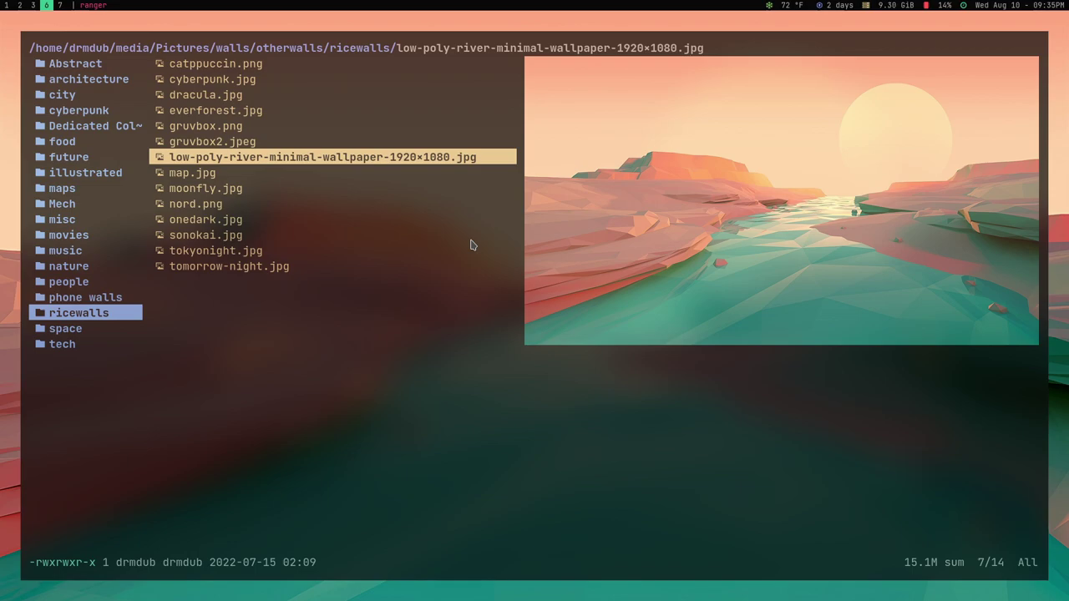
key(a)
key(Left)
key(BackSpace)
key(BackSpace)
key(BackSpace)
key(BackSpace)
key(BackSpace)
key(BackSpace)
key(BackSpace)
key(BackSpace)
key(BackSpace)
key(BackSpace)
key(BackSpace)
key(BackSpace)
key(BackSpace)
key(BackSpace)
key(BackSpace)
key(BackSpace)
key(BackSpace)
key(BackSpace)
key(BackSpace)
key(BackSpace)
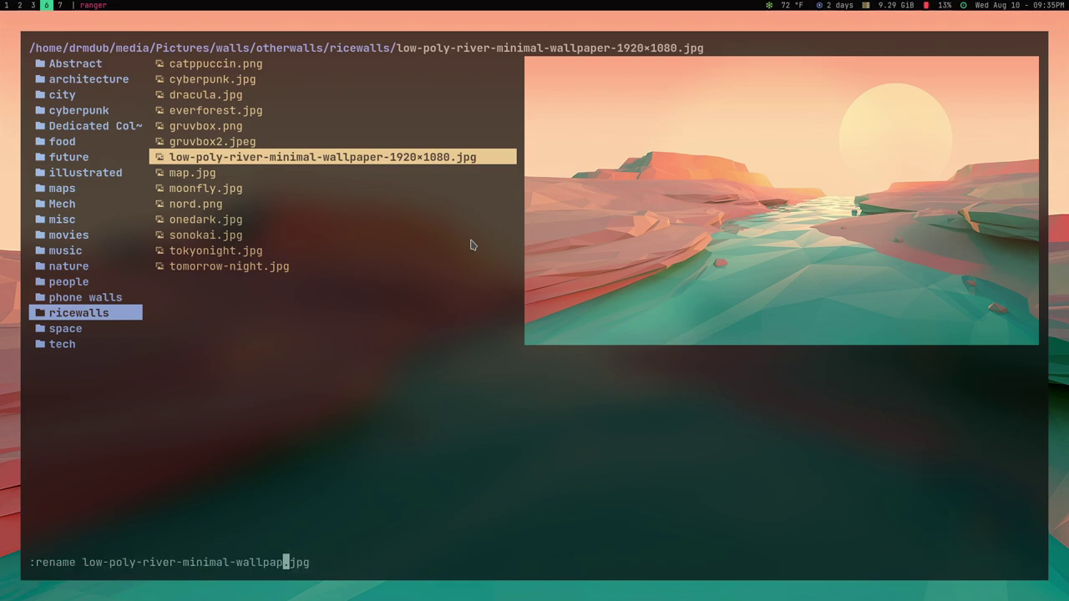
key(BackSpace)
text(polyriver)
key(Return)
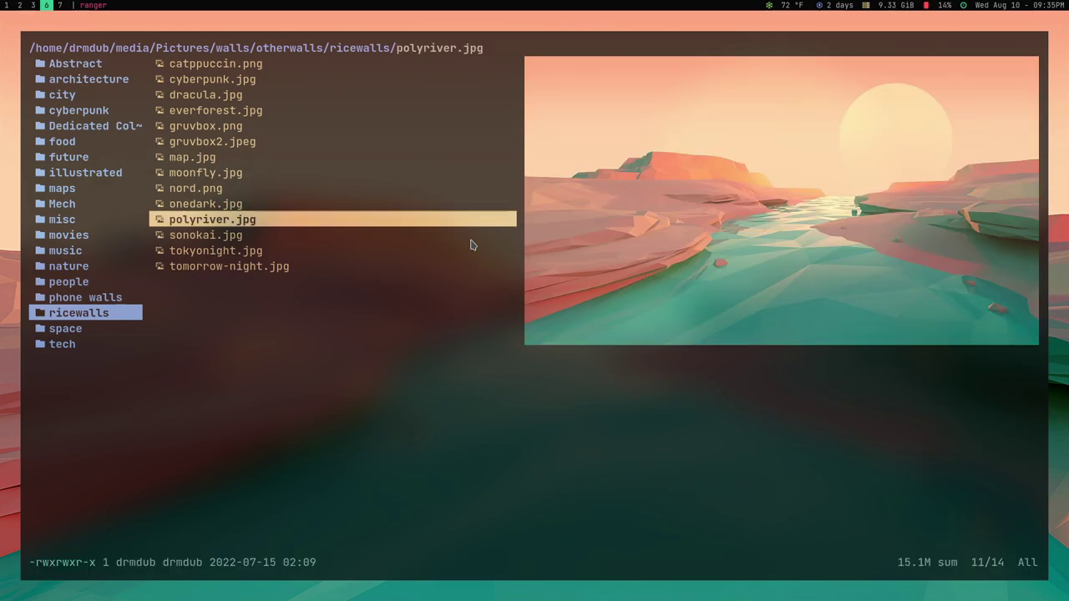
Quit ranger, open a terminal, change to myrepo/polybar/themes/configs and list its files
key(q)
key(super+Return)
text(cd myrepo/polybar/themes/)
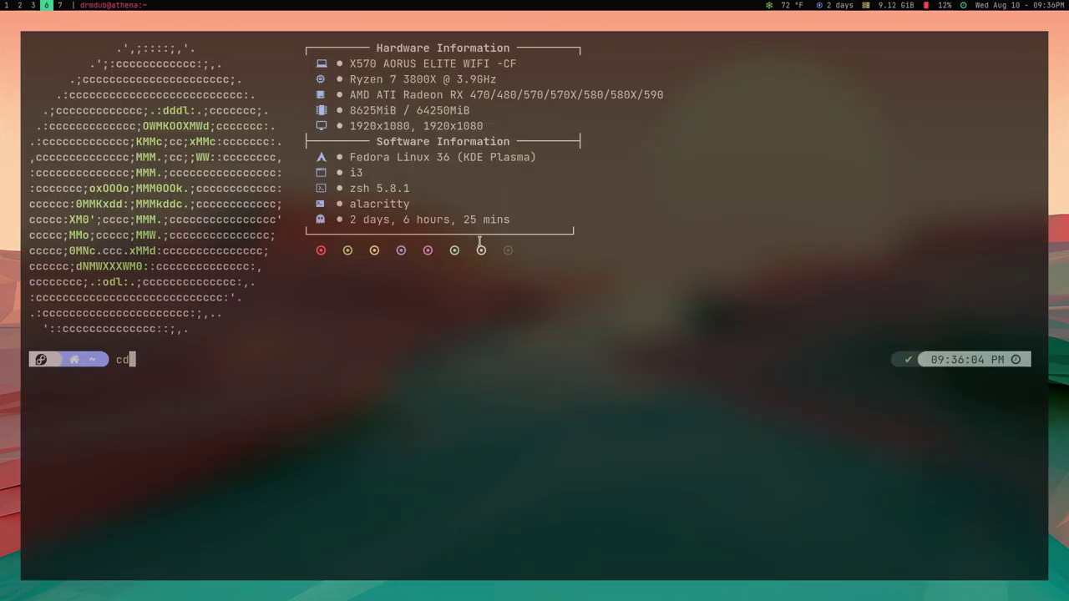
text(c)
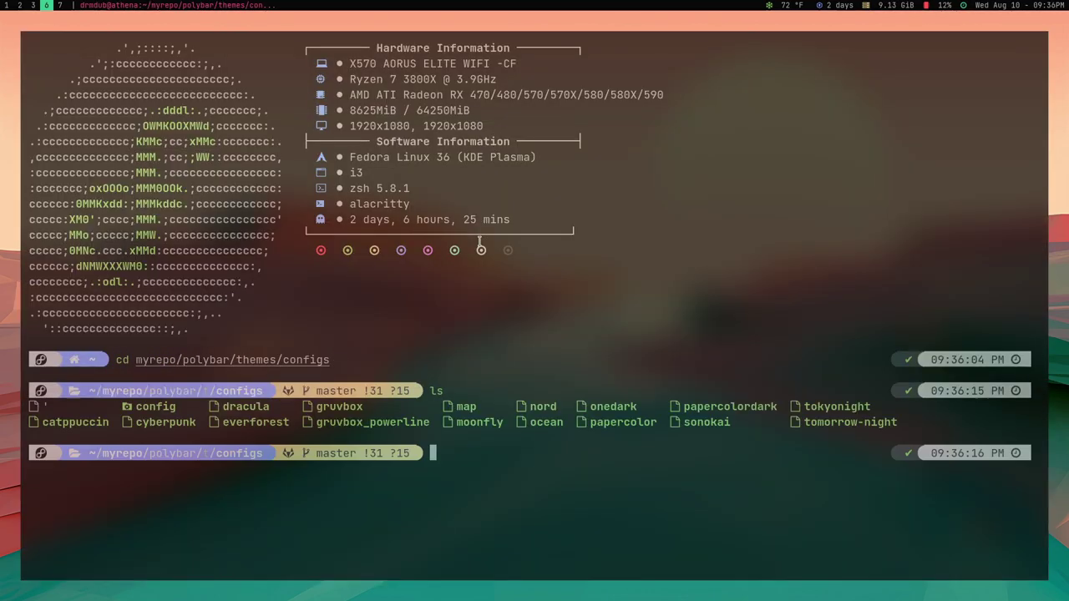
Copy the moonfly config file to a new file called polyriver in the configs directory
text(cp)
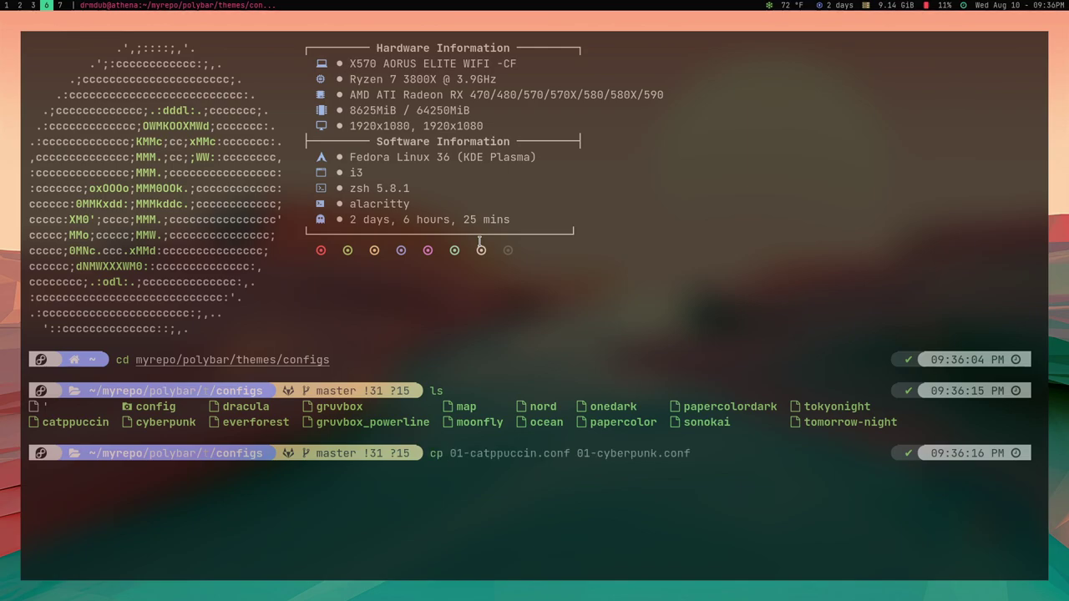
text( moonfly poly)
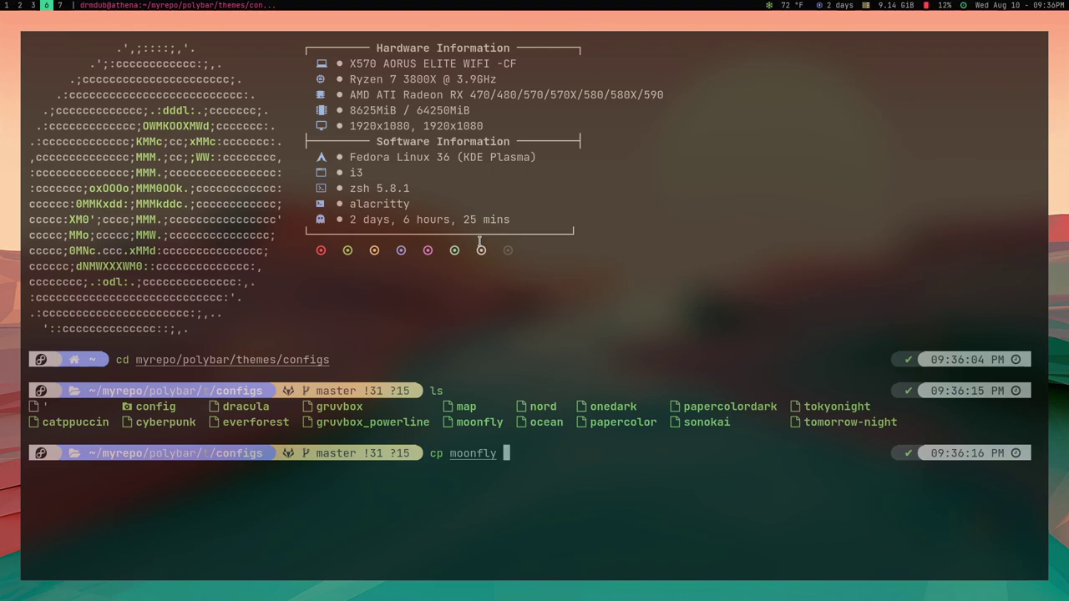
text(river)
key(Return)
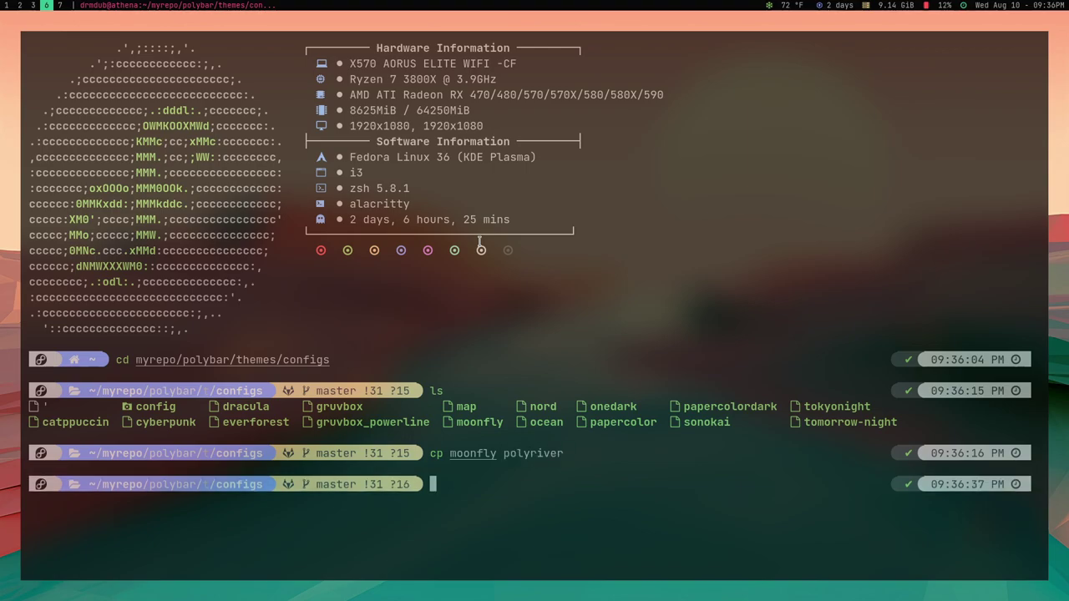
Change to the sibling colors directory and list its files
text(cd ..co)
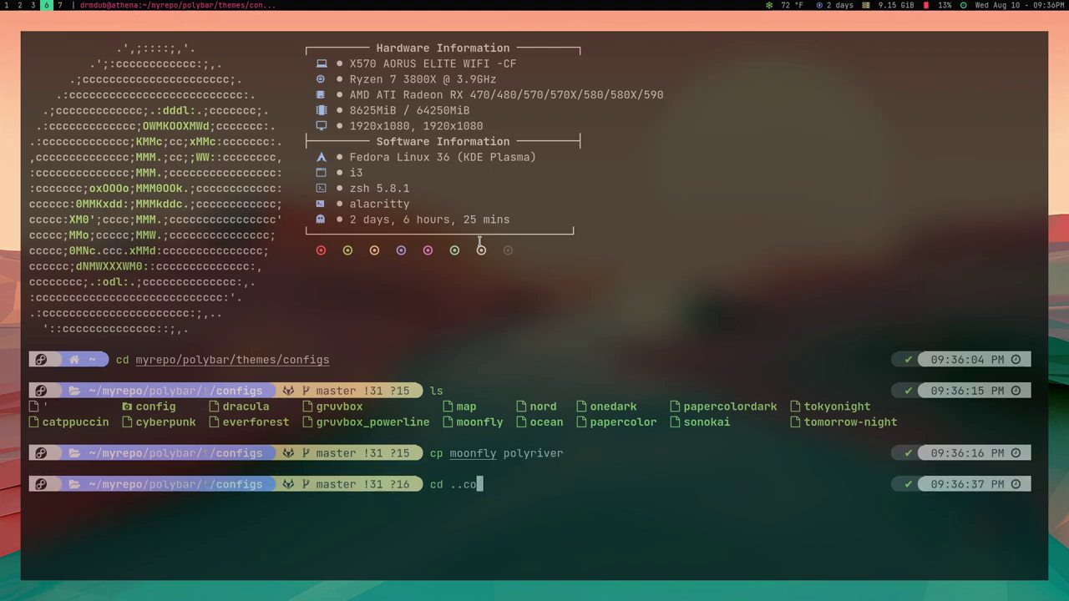
key(Tab)
key(Return)
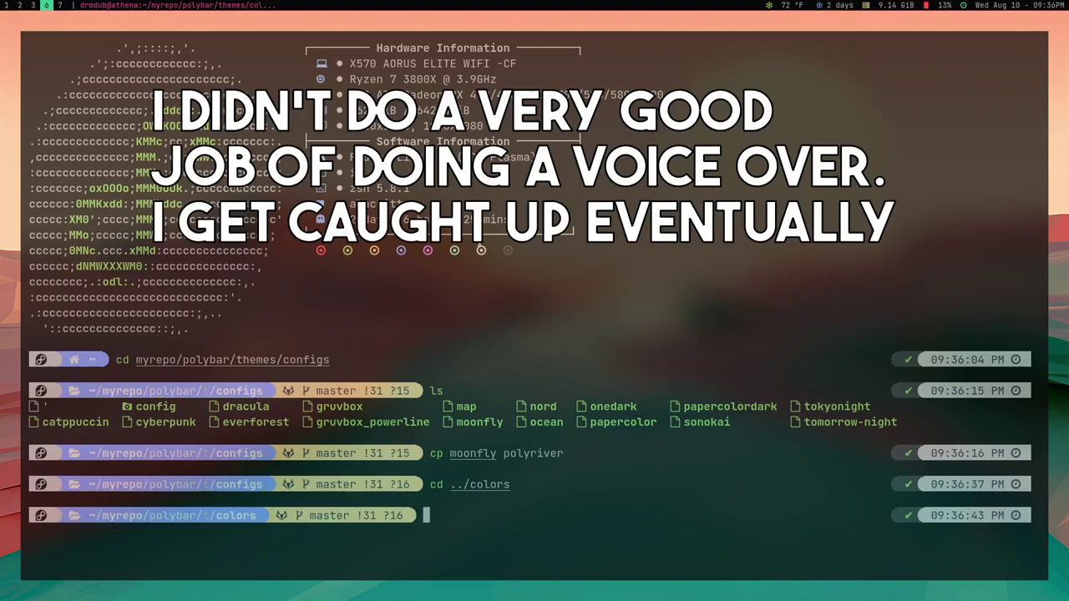
text(ls)
key(Return)
Copy moonfly.ini to polyriver.ini in the colors directory
text(cp moon)
key(Tab)
text(polyriver)
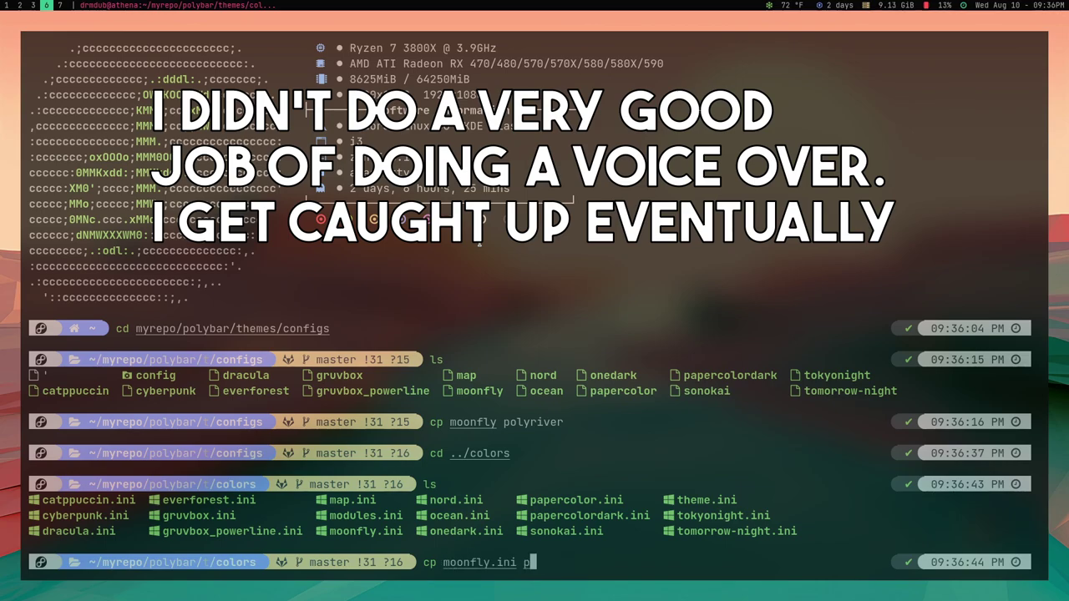
text(.ini)
key(Return)
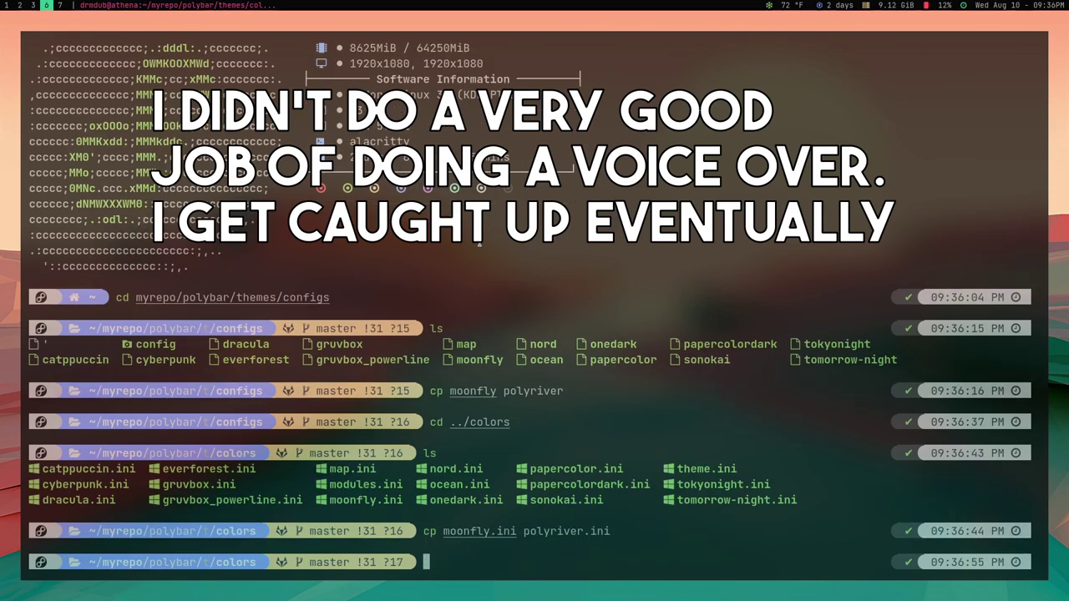
Change to the sibling modules directory and copy its moonfly.ini to polyriver.ini
text(cd ../modules)
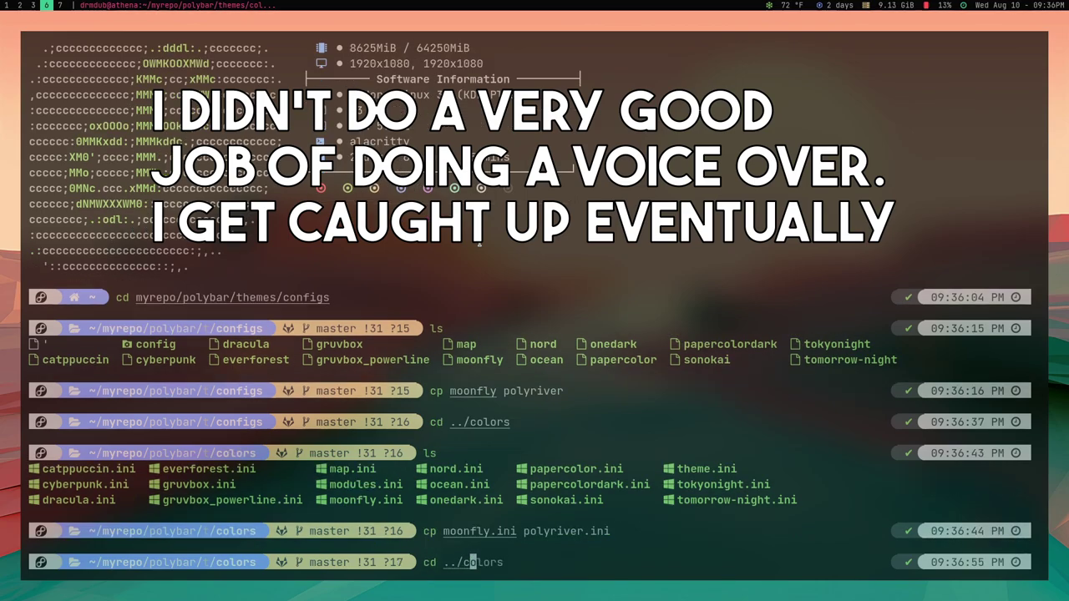
key(Return)
text(cp moon)
key(Tab)
text(polyriver.ini)
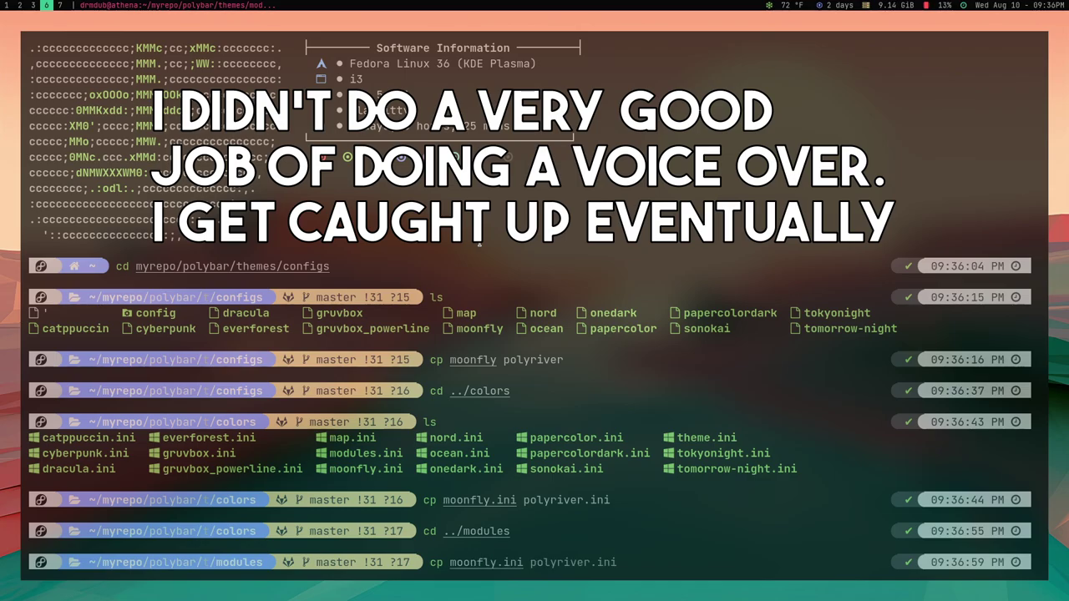
key(Return)
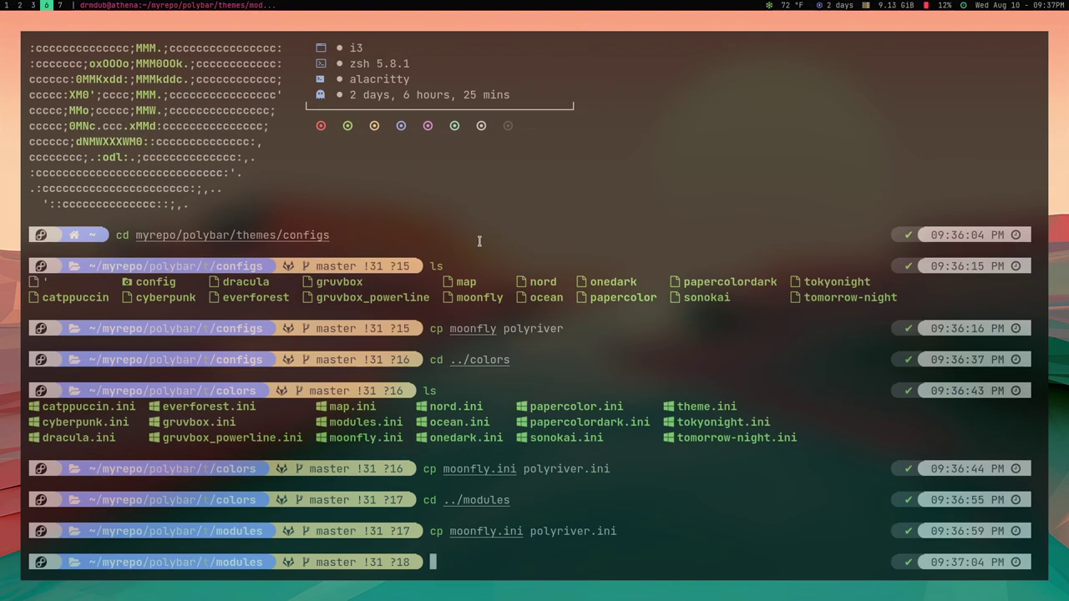
Open a second terminal, go to the i3ricer folder in the scripts directory and open ricer.sh in the editor
key(super+Return)
text(sc)
key(Return)
text(cd i3ricer/)
key(Return)
text(v ricer.sh)
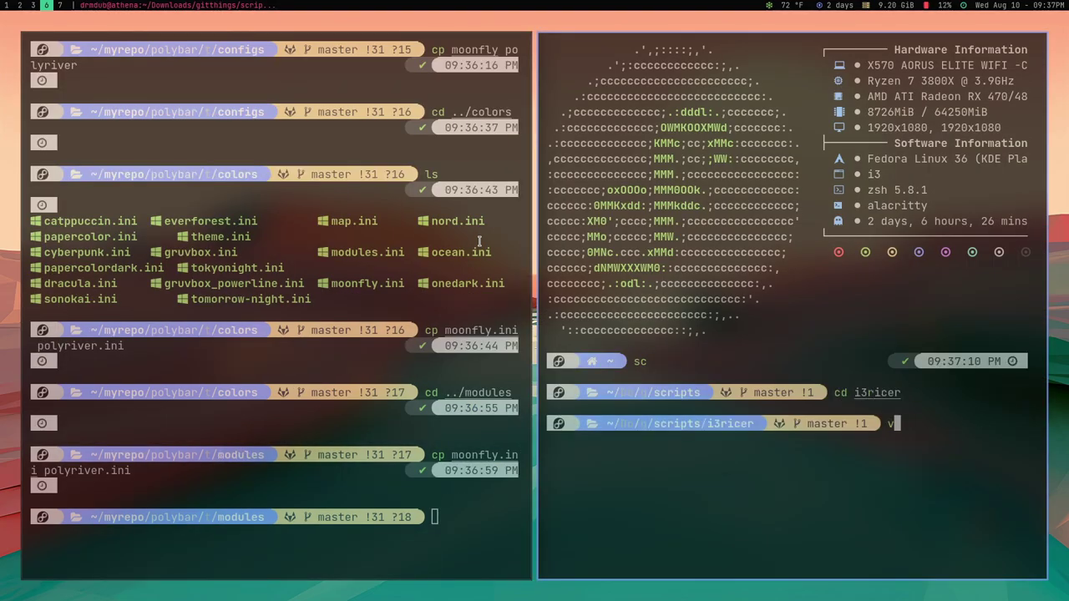
key(Return)
Add a "polyriver" entry as the first item of the options array in ricer.sh, above "cyberpunk"
key(k)
key(k)
key(k)
key(k)
key(k)
key(k)
key(k)
key(k)
key(k)
key(k)
key(k)
key(k)
key(k)
key(k)
key(k)
key(k)
key(k)
key(k)
key(k)
key(k)
key(i)
key(Escape)
key(d)
key(d)
key(i)
key(Return)
key(Up)
text("polyriver")
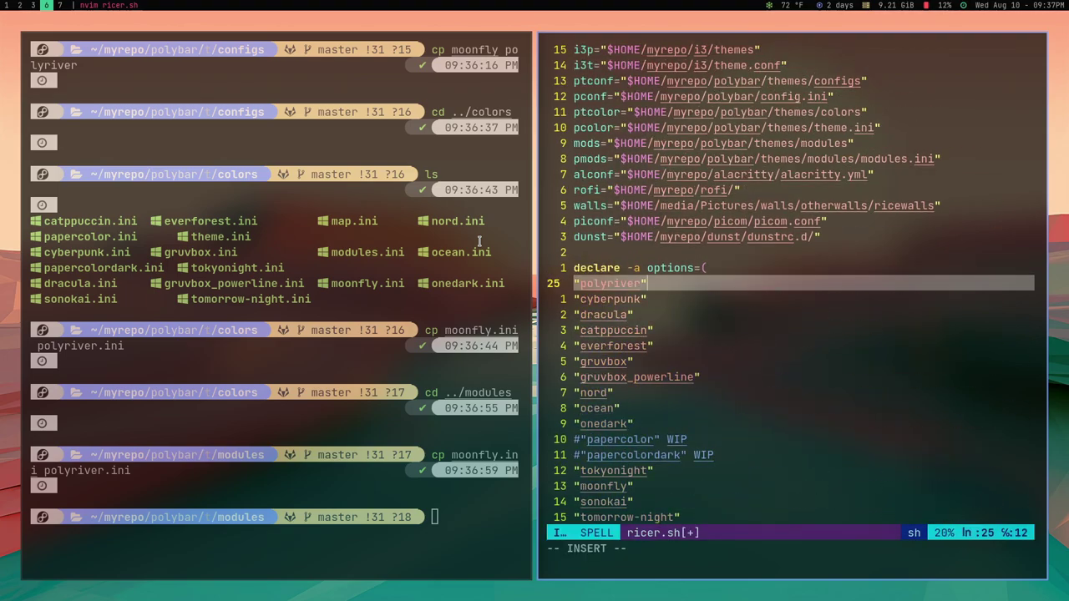
Duplicate the nord entry at the start of the wallpaper case statement in ricer.sh
key(Escape)
key(j)
key(j)
key(j)
key(j)
key(j)
key(j)
key(j)
key(j)
key(j)
key(j)
key(j)
key(j)
key(j)
key(j)
key(j)
key(j)
key(j)
key(j)
key(j)
key(j)
key(j)
key(j)
key(j)
key(j)
key(j)
key(j)
key(j)
key(j)
key(j)
key(j)
key(j)
key(j)
key(j)
key(j)
key(j)
key(j)
key(j)
key(j)
key(j)
key(j)
key(j)
key(j)
key(j)
key(k)
key(k)
key(k)
key(k)
key(k)
key(k)
key(v)
key(j)
key(j)
key(l)
key(l)
key(l)
key(l)
key(l)
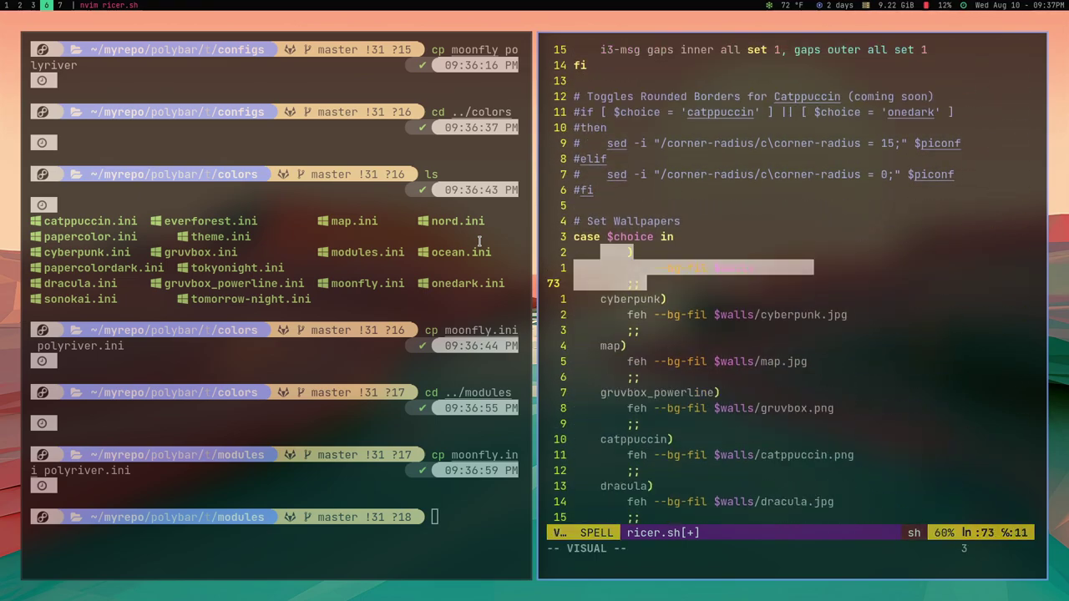
key(y)
key(i)
key(Return)
key(Escape)
key(k)
key(p)
key(j)
key(j)
key(j)
key(d)
key(d)
Rename the label of the first nord entry in the wallpaper case statement to polyriver
key(k)
key(k)
key(k)
text(cwpolyriver)
key(Escape)
key(j)
key(j)
key(k)
Set the polyriver entry's wallpaper file to $walls/polyriver.jpg and save ricer.sh
key(w)
key(w)
key(w)
key(w)
key(w)
key(w)
key(w)
key(w)
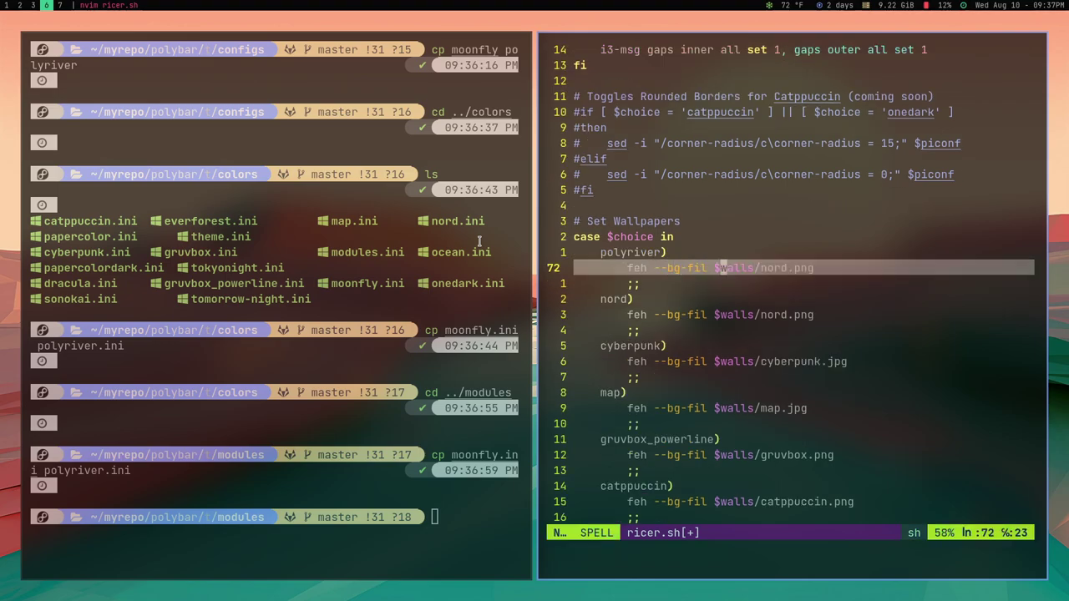
key(shift+c)
text(polyriver.jpg)
key(Escape)
text(:w)
key(Return)
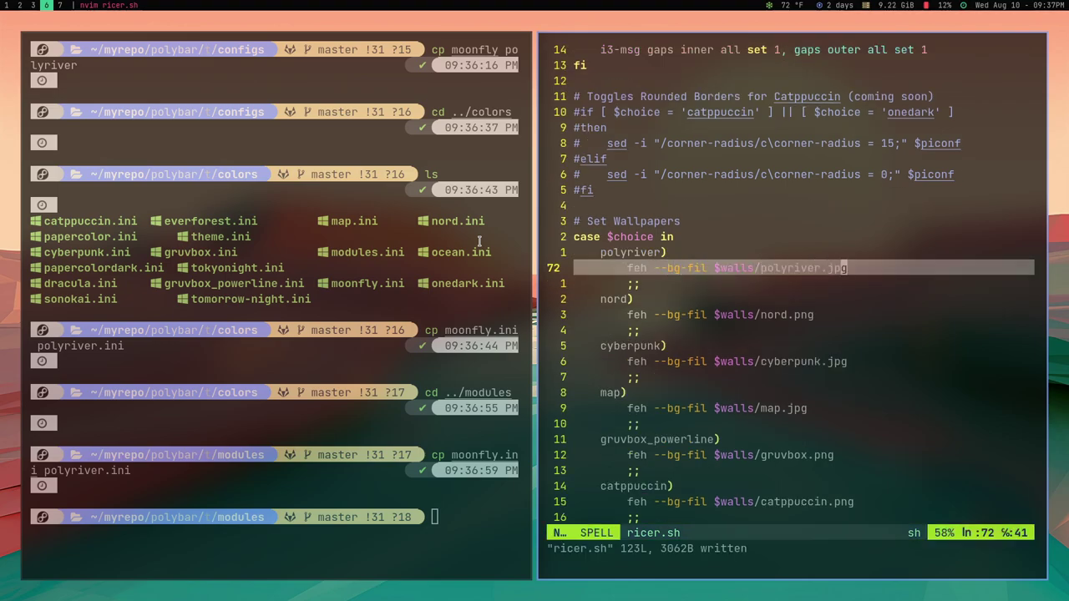
Apply the polyriver theme with the theme switcher and dismiss the Alacritty config errors in both terminals
key(super+t)
text(poly)
key(Return)
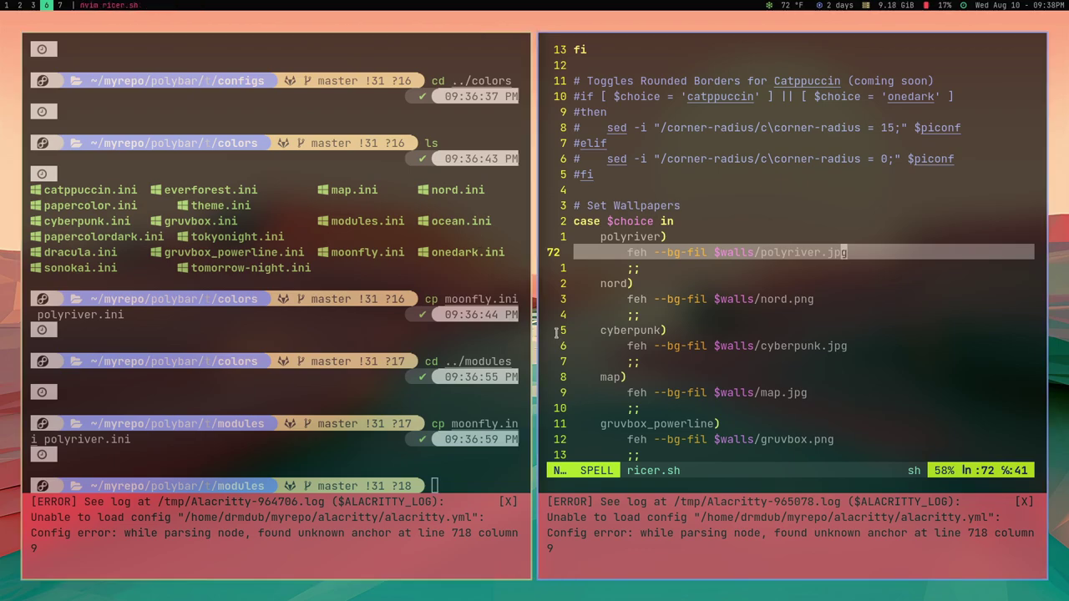
click(509, 502)
click(1023, 502)
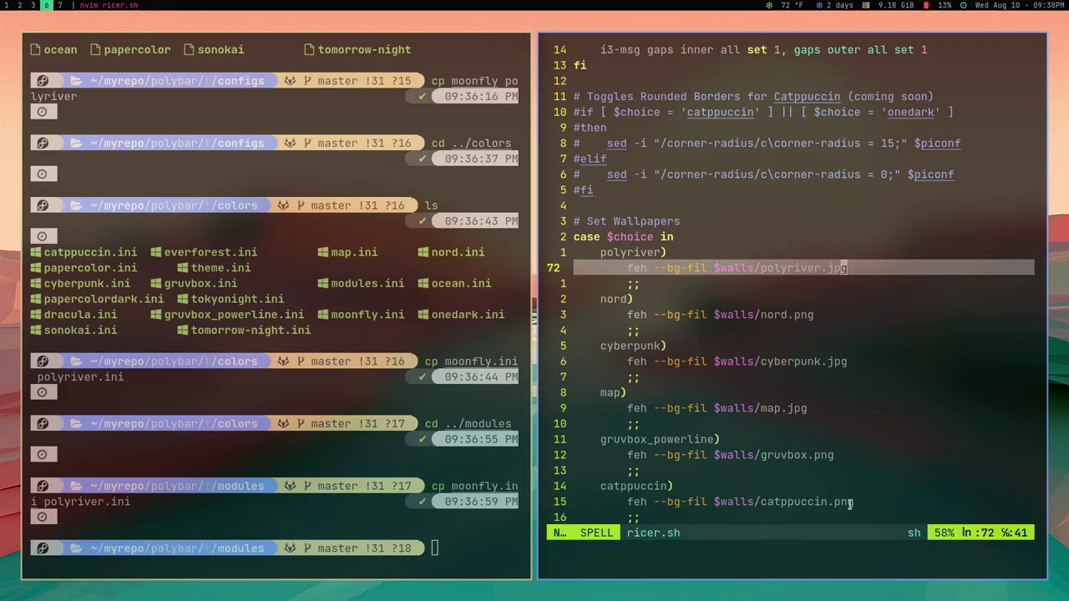
Replace the ricer.sh terminal with a new one, go to myrepo/polybar/themes/colors and open polyriver.ini in the editor
key(super+shift+q)
key(super+Return)
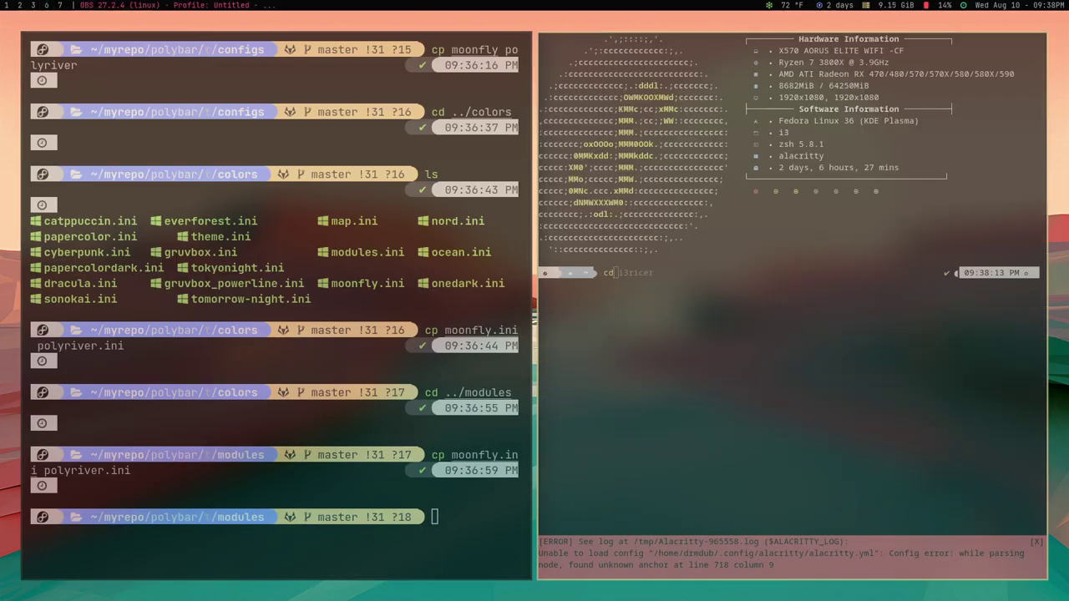
text(cd myrepo/polybar/themes/colors)
key(Return)
text(ls)
key(Return)
text(v polyriver.ini)
key(Return)
Narrow the polyriver.ini terminal to about a third of the screen width, widening the neighbouring terminal
key(super+ctrl+Right)
key(super+ctrl+Right)
key(super+ctrl+Right)
key(super+ctrl+Right)
key(super+ctrl+Right)
key(super+ctrl+Right)
key(super+ctrl+Right)
key(super+ctrl+Right)
key(super+ctrl+Right)
key(super+ctrl+Right)
key(super+ctrl+Right)
key(super+ctrl+Right)
key(super+ctrl+Right)
key(super+ctrl+Right)
key(super+ctrl+Right)
key(super+ctrl+Right)
key(super+ctrl+Right)
key(super+ctrl+Right)
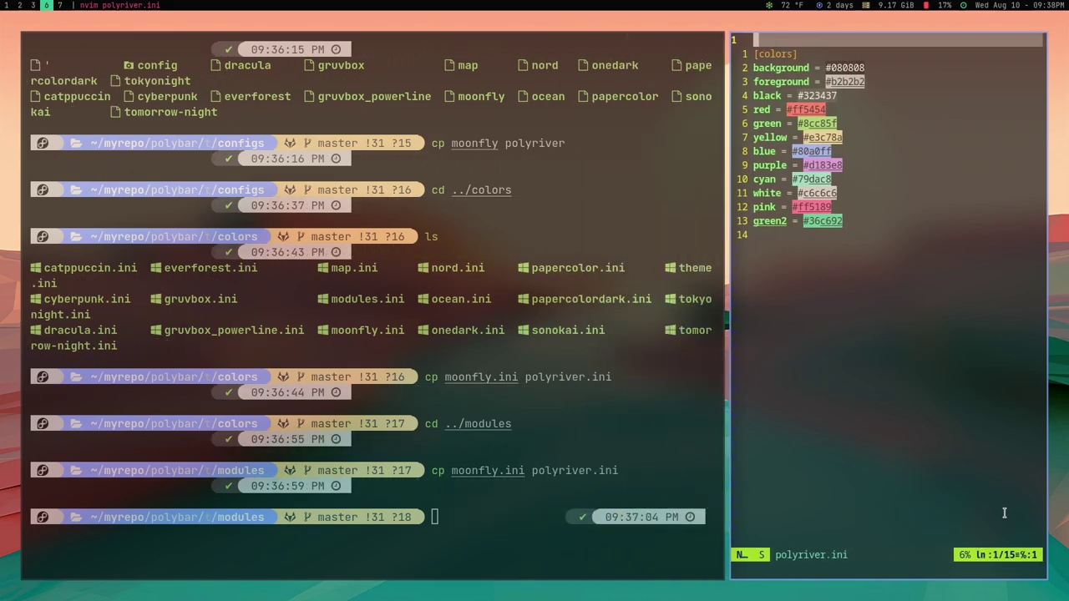
Launch Gpick on workspace 5, make its window floating and move it clear of the main wallpaper area
key(super+5)
key(super+Return)
key(super+shift+q)
key(super+d)
key(Return)
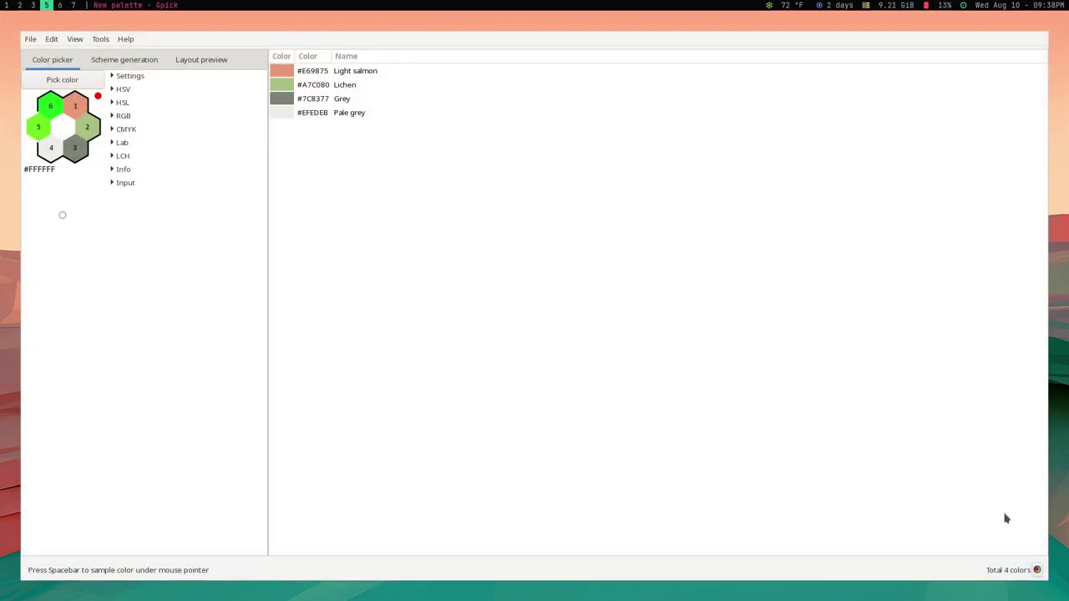
key(super+shift+space)
drag(507, 303, 936, 405)
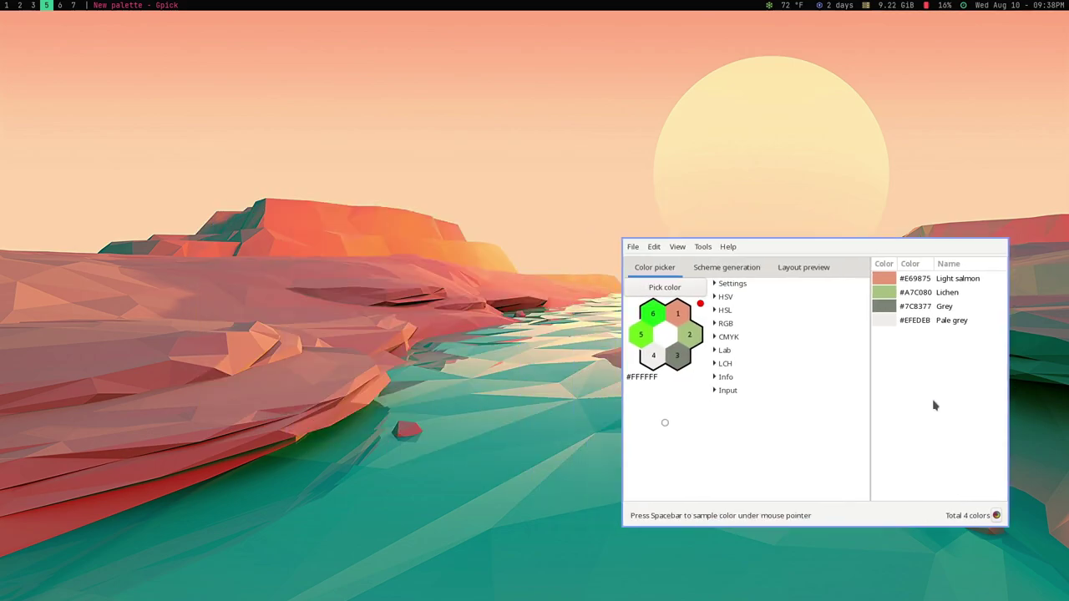
Arrange the floating Gpick and polyriver.ini windows on workspace 5 so that both are usable with the wallpaper exposed
key(super+3)
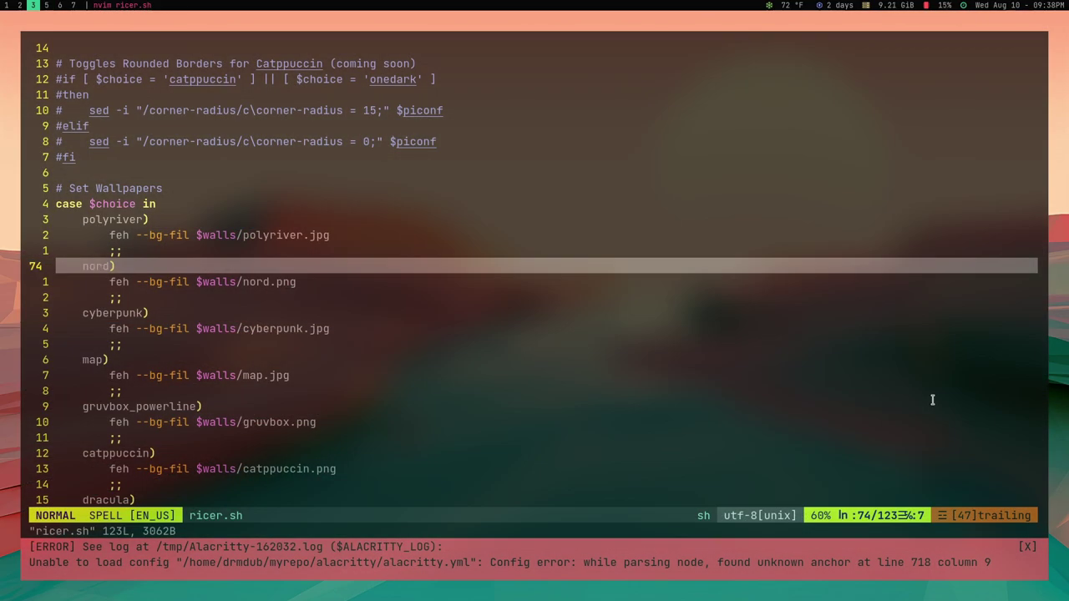
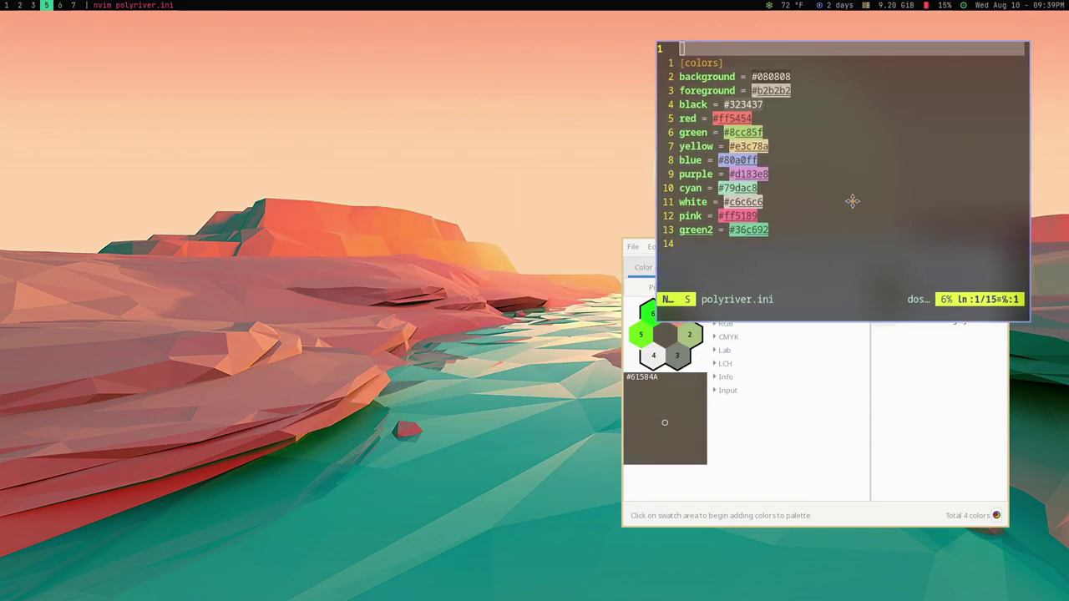
drag(810, 420, 1021, 431)
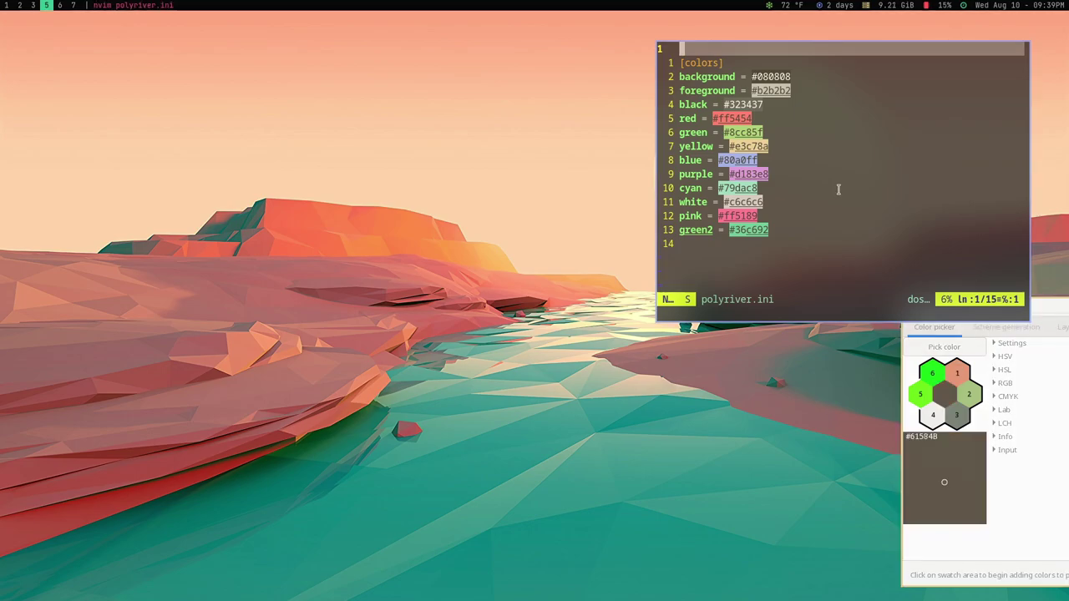
drag(838, 186, 378, 433)
Sample the teal river water in the wallpaper with Gpick and copy its hex code
click(944, 345)
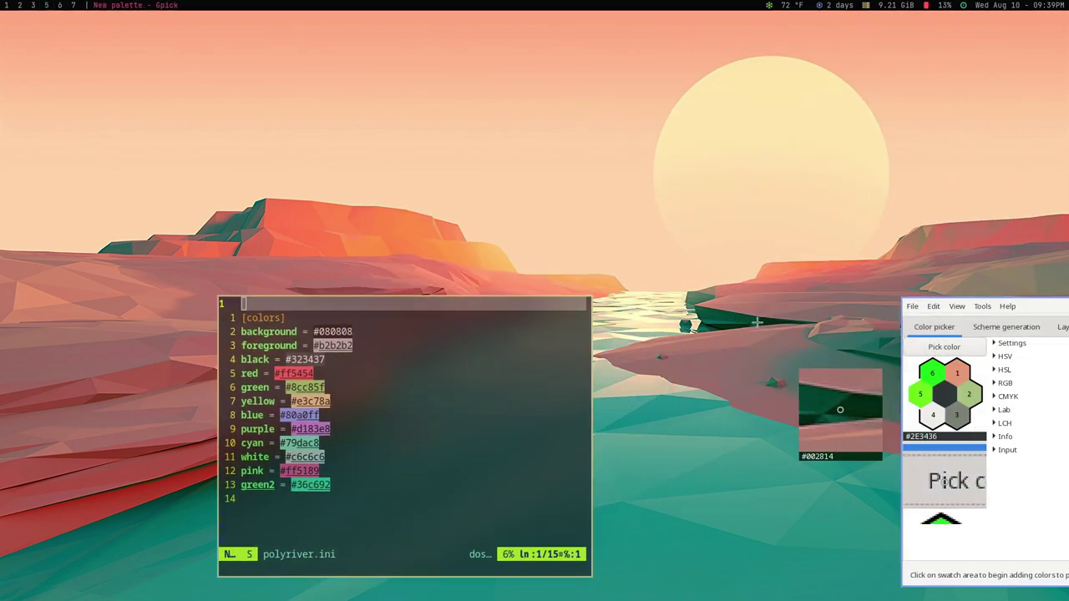
click(785, 331)
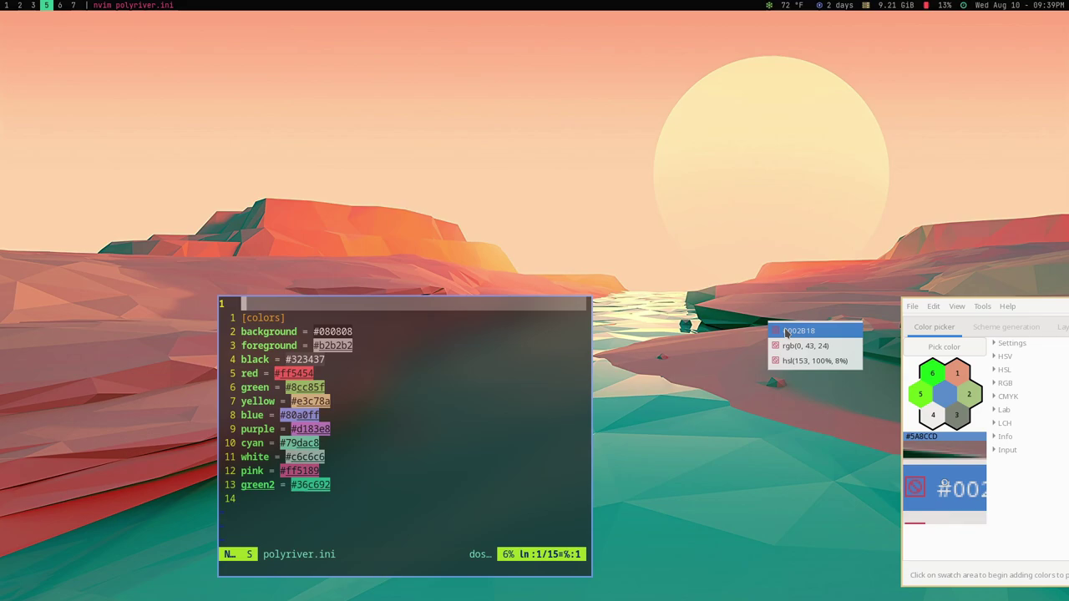
click(957, 347)
click(957, 347)
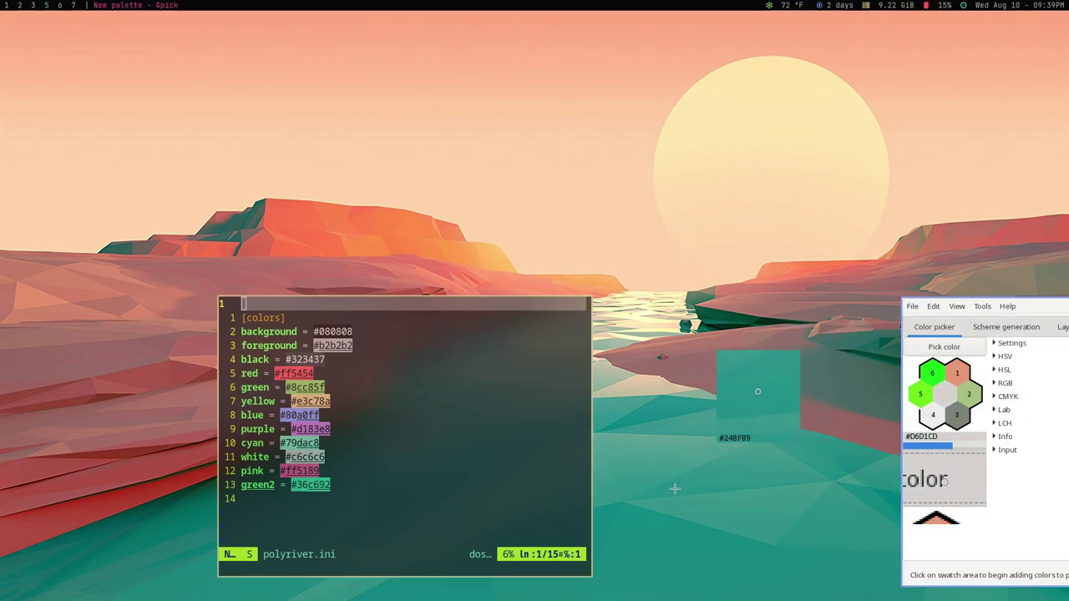
click(675, 488)
click(694, 499)
Set the background color in polyriver.ini to #248F89
key(j)
key(j)
key(l)
key(l)
key(l)
key(l)
key(l)
key(l)
key(l)
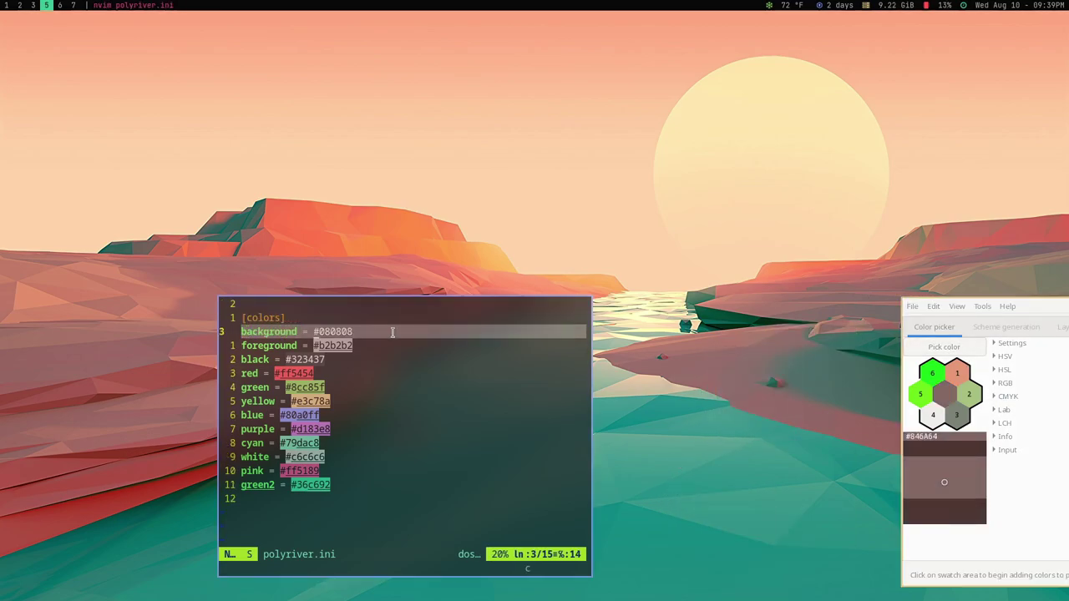
text(#248F89)
key(Escape)
Sample the orange edge of the distant rock in the wallpaper and set the foreground color to #FFB860
key(j)
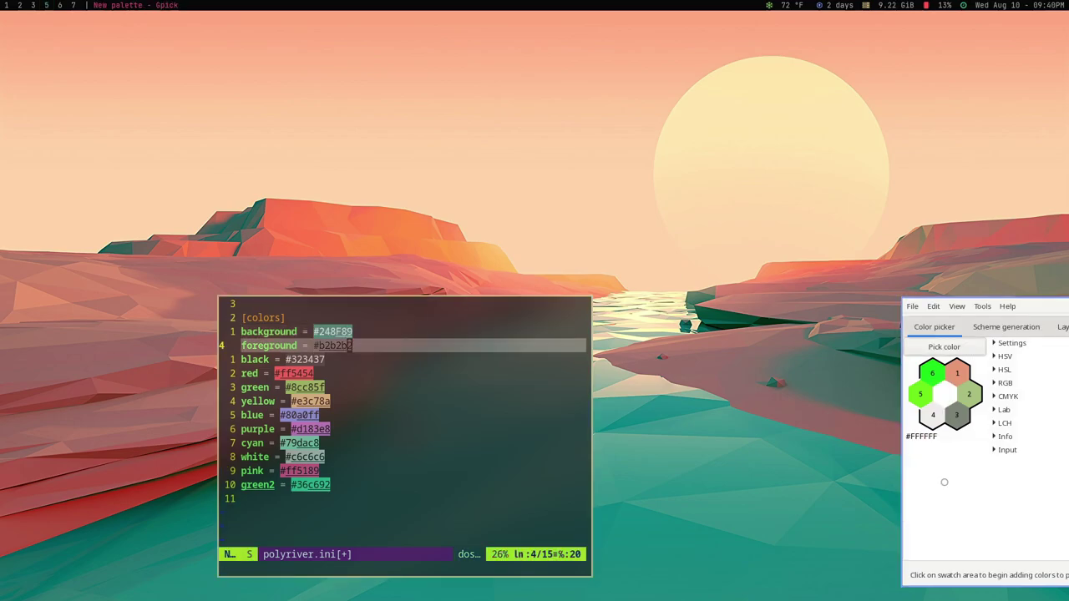
click(956, 347)
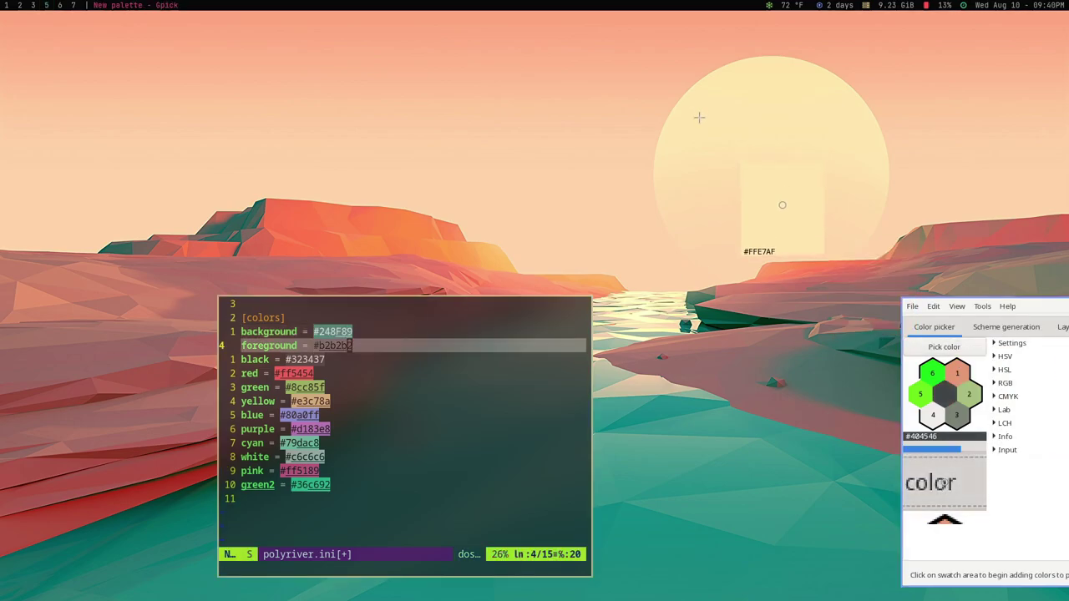
click(494, 263)
click(511, 276)
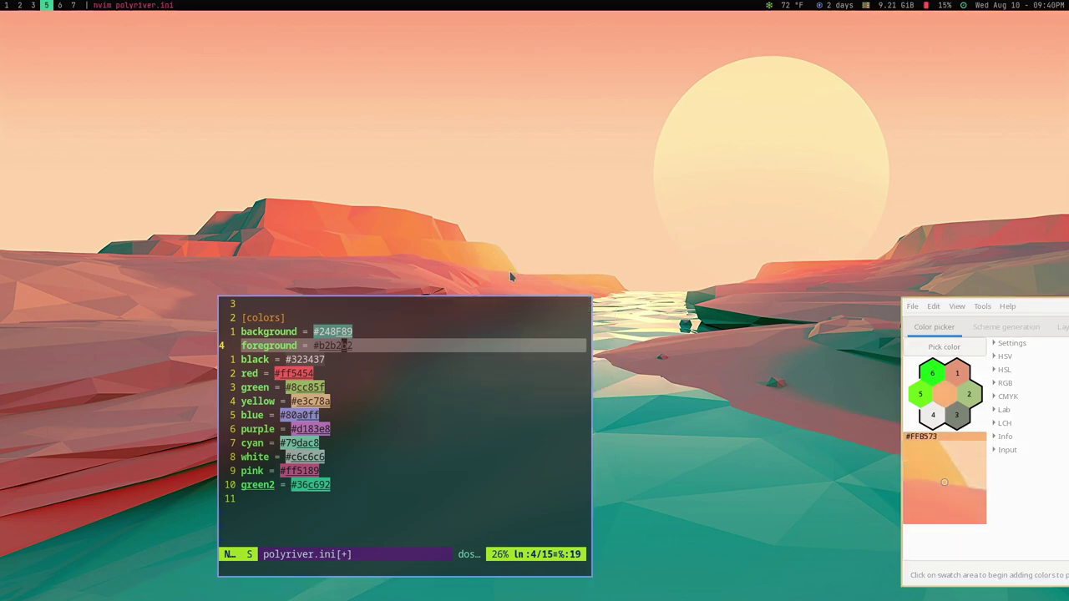
key(Escape)
Sample the dark green rock at the far end of the mesa and set the black color to #2E5D55
key(j)
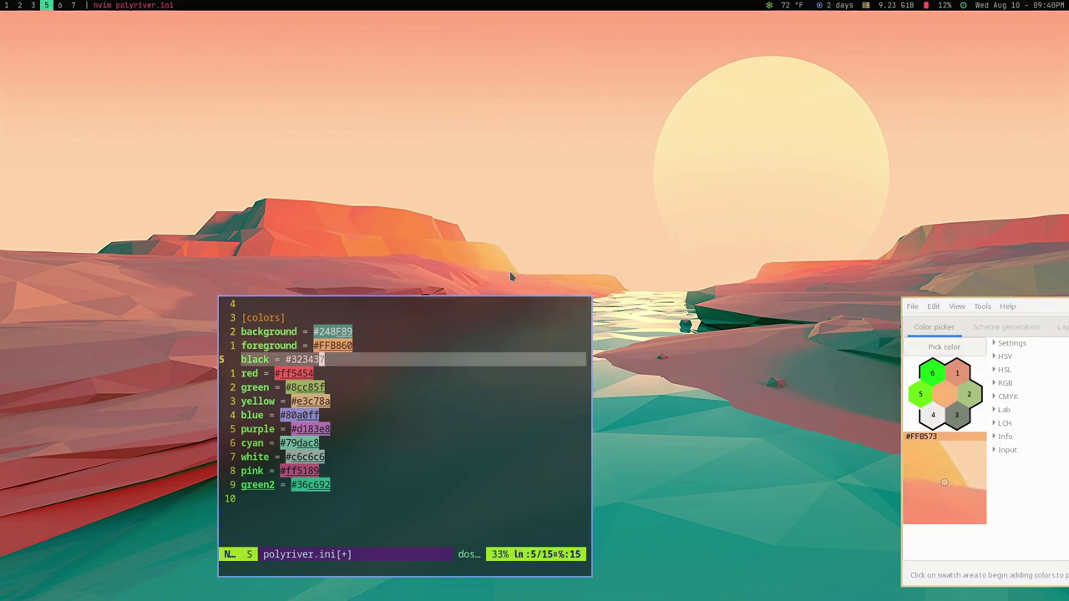
click(944, 347)
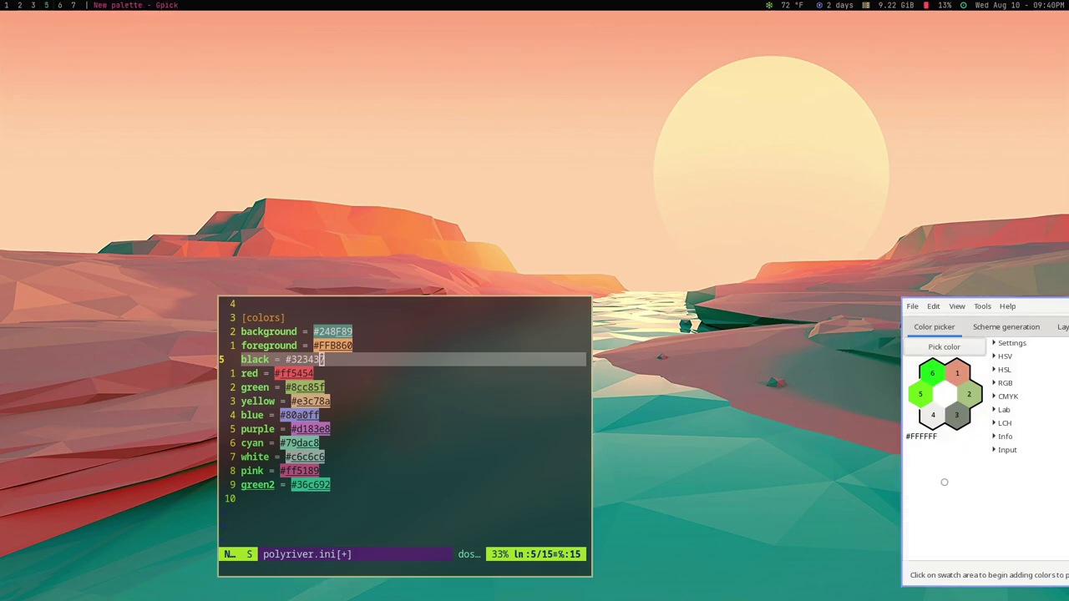
click(121, 249)
click(139, 263)
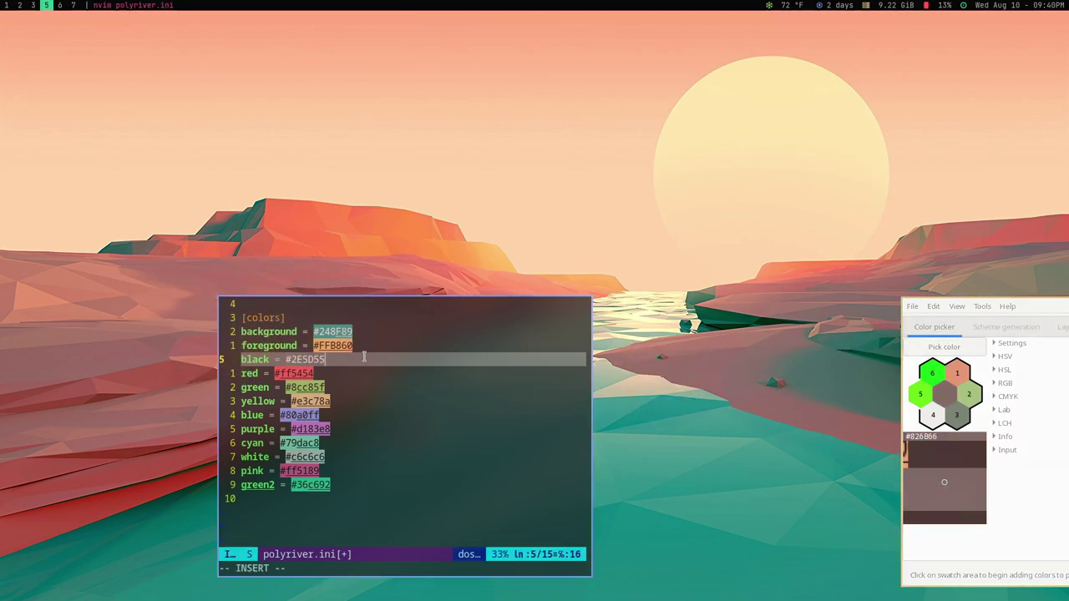
key(Escape)
Sample the dark red rock in the wallpaper's lower foreground and set the red color in polyriver.ini to #AF3122
key(j)
click(944, 346)
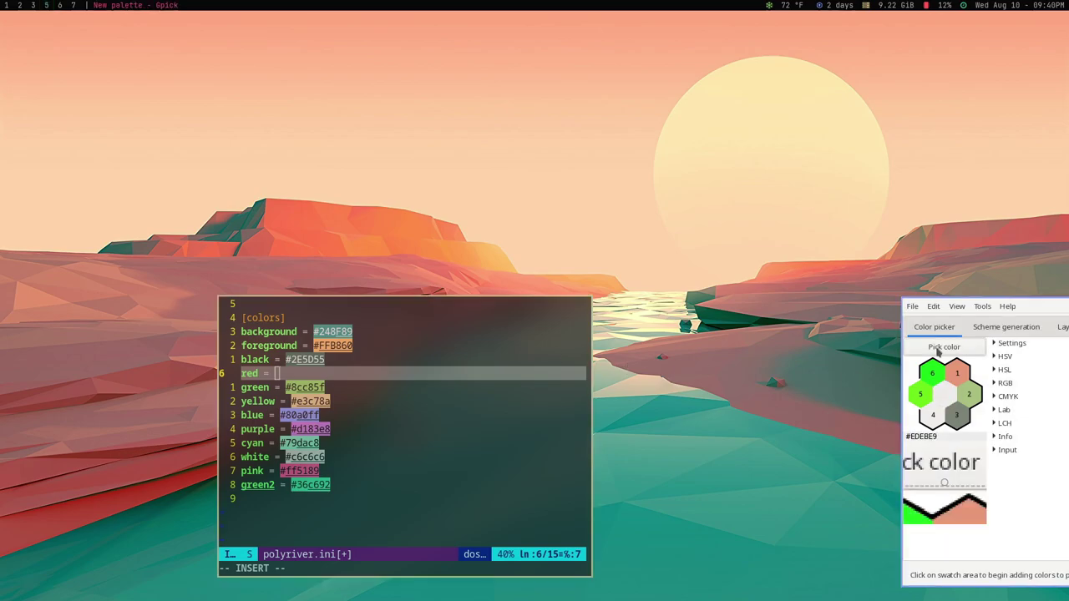
click(203, 482)
click(219, 488)
text(#AF3122)
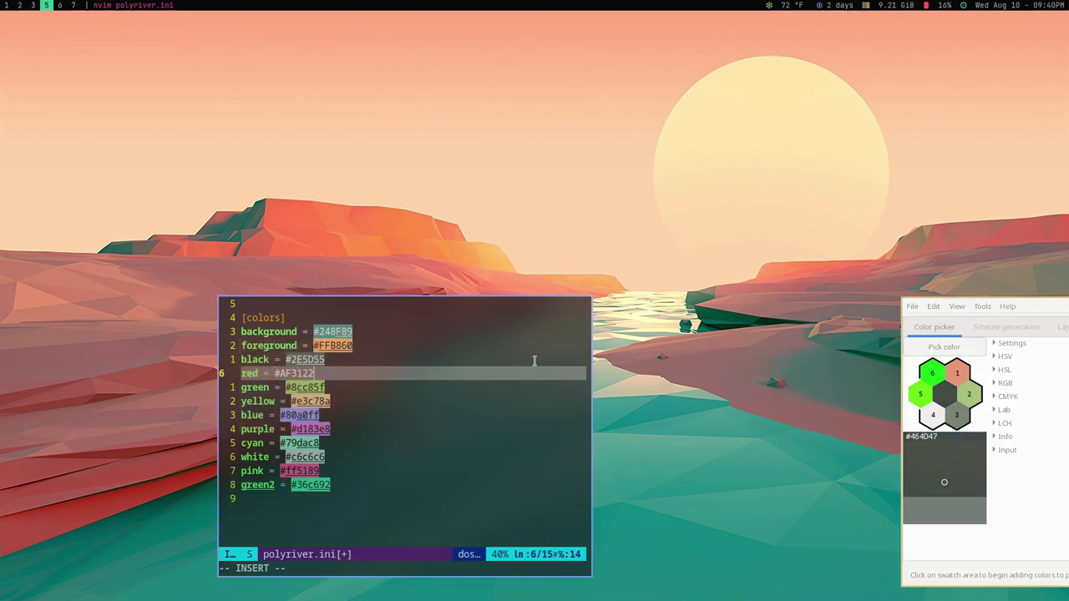
Sample the lighter green river water in the wallpaper and set the green color to #509E90
click(961, 349)
click(678, 448)
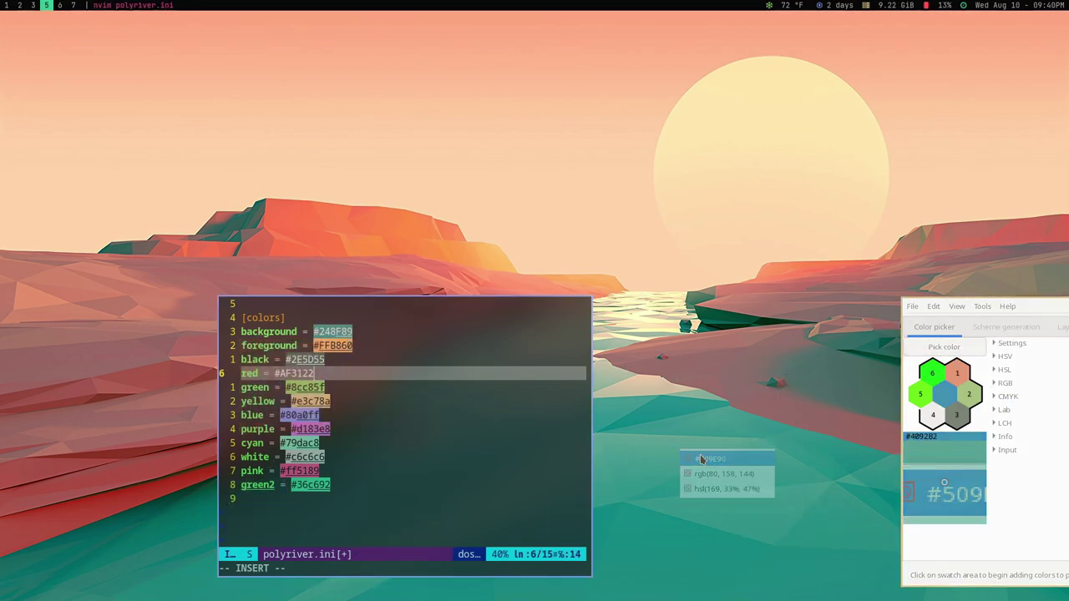
click(700, 457)
key(Escape)
key(j)
key(b)
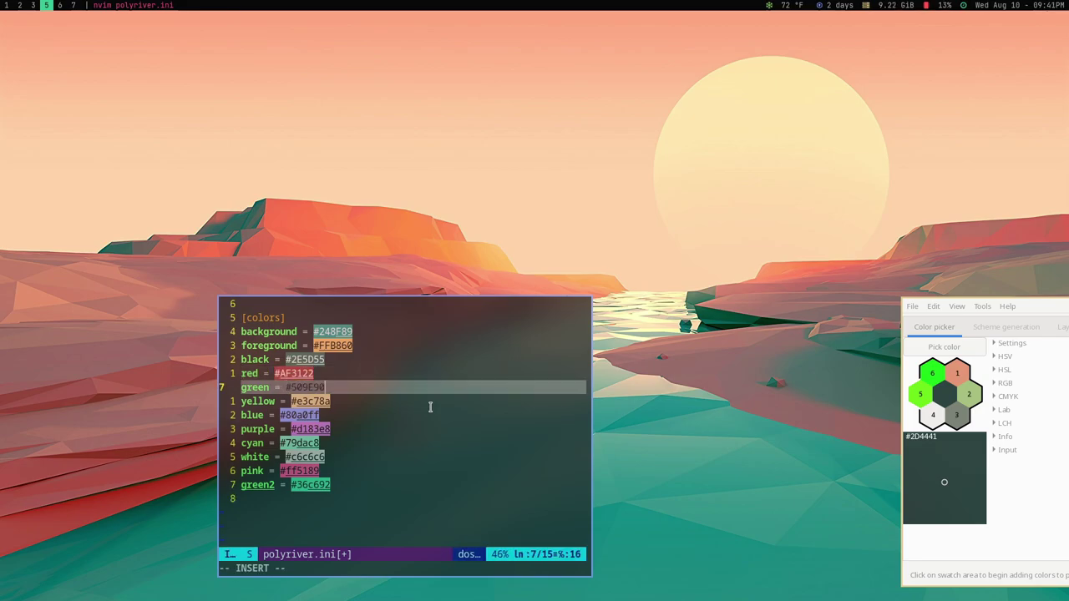
Sample a pale yellow from the sun in the wallpaper and set the yellow color to #FFE7AB
key(Escape)
key(j)
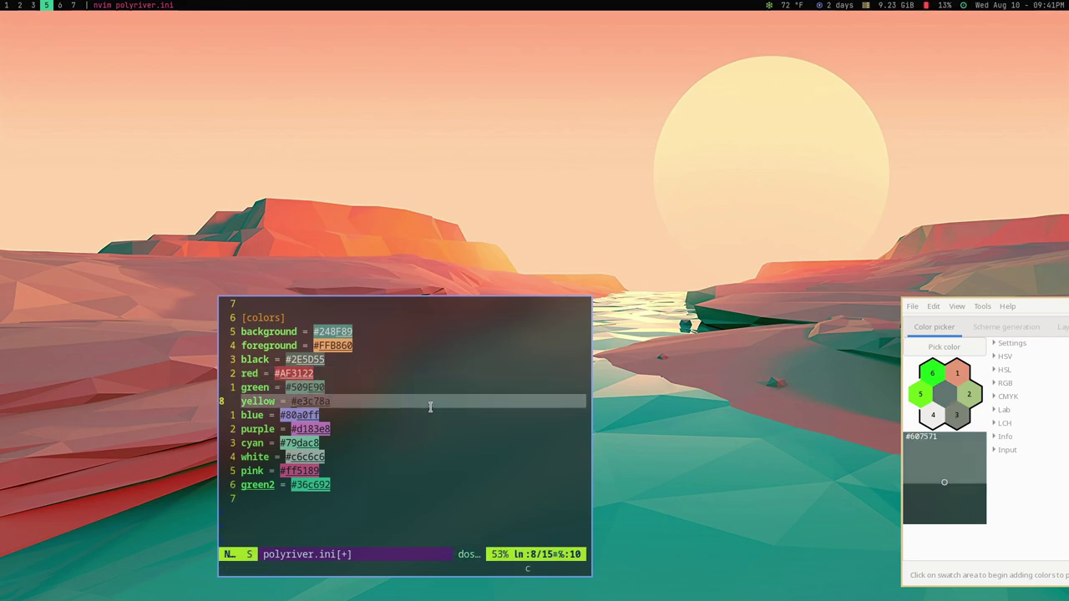
key(dollar)
click(944, 347)
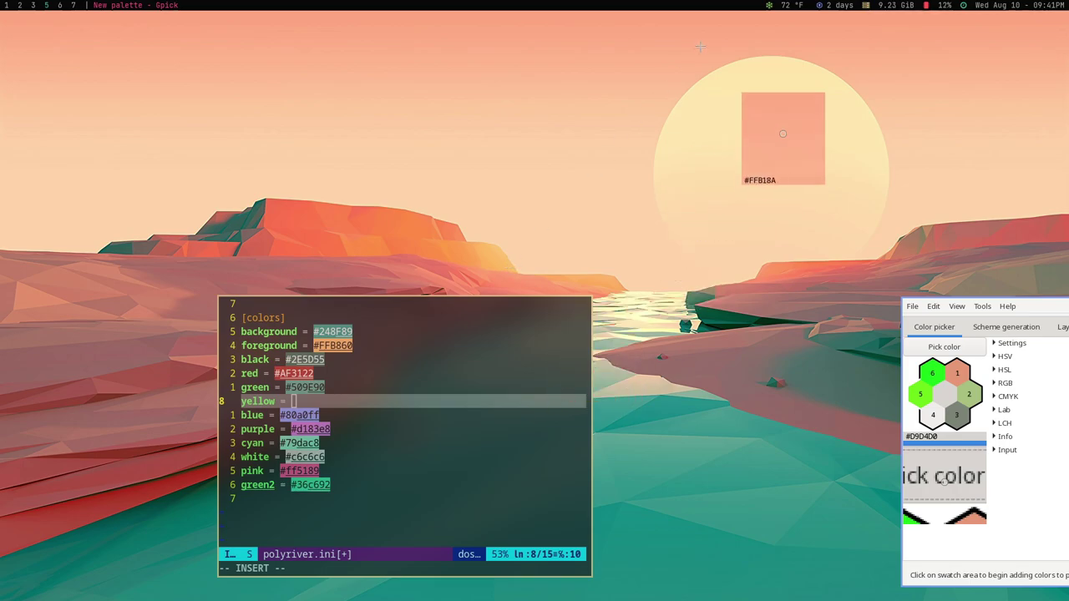
click(727, 77)
text(#FFE7AB)
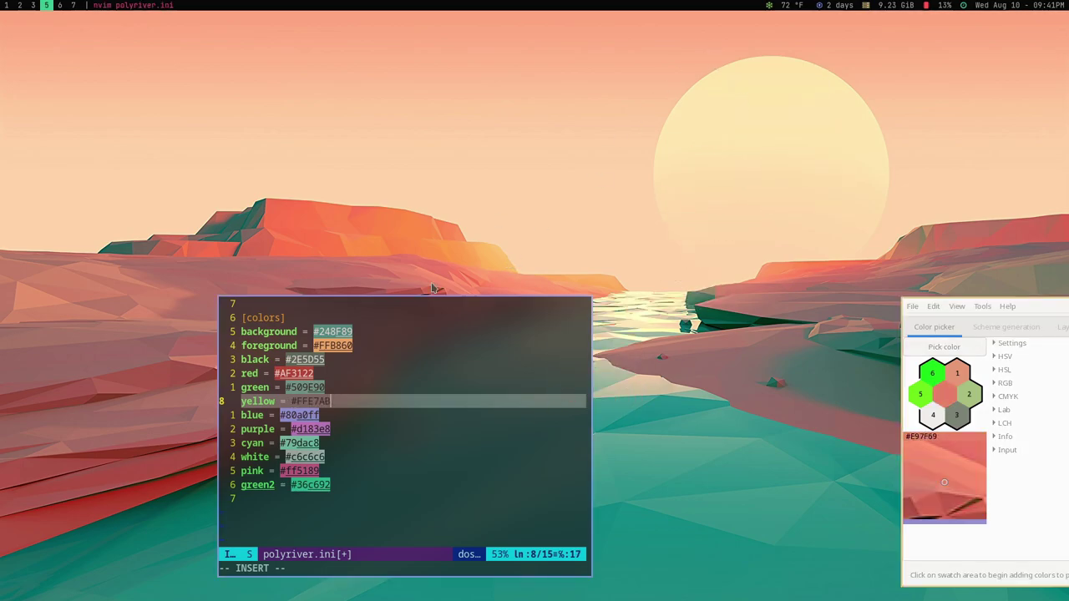
Move Gpick off the riverbank, sample a dark teal from the wallpaper, and set the blue color to #015E63
drag(1022, 411, 707, 157)
click(623, 92)
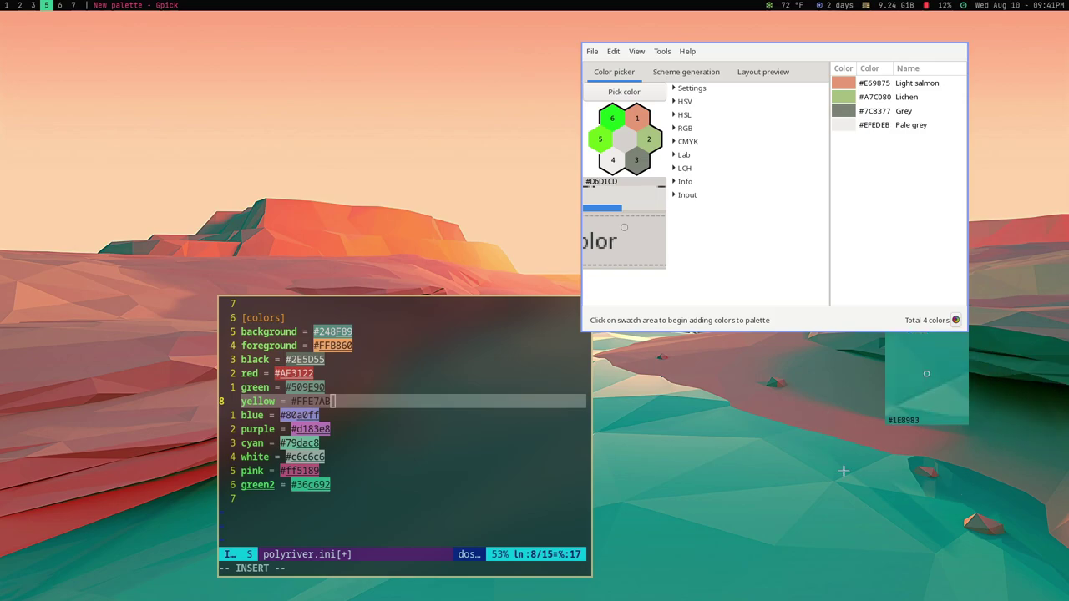
click(963, 468)
click(982, 480)
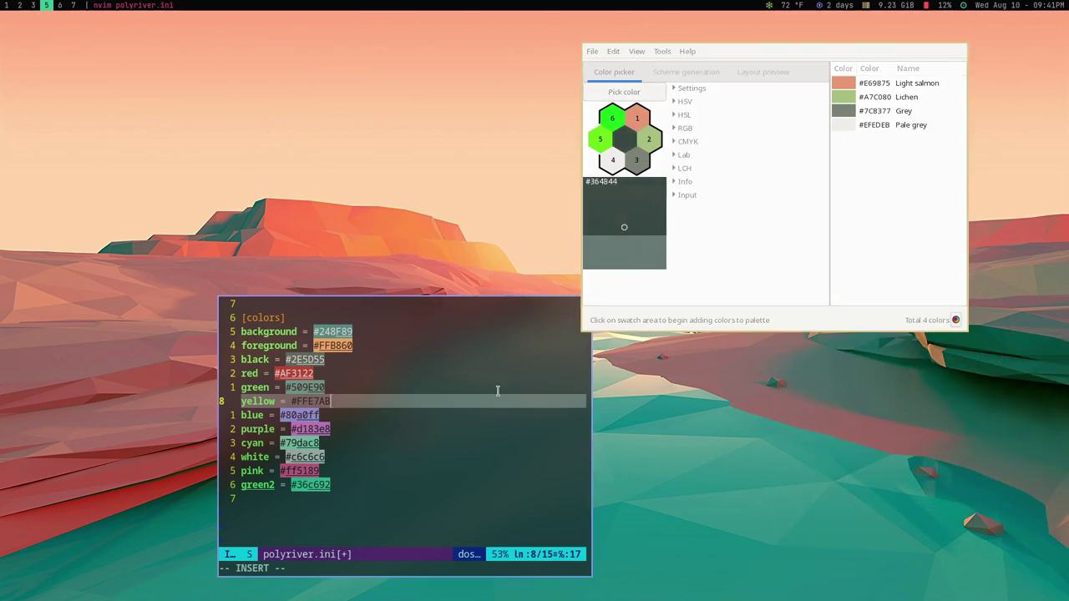
key(Escape)
key(j)
key(h)
key(h)
key(h)
key(Escape)
key(p)
key(j)
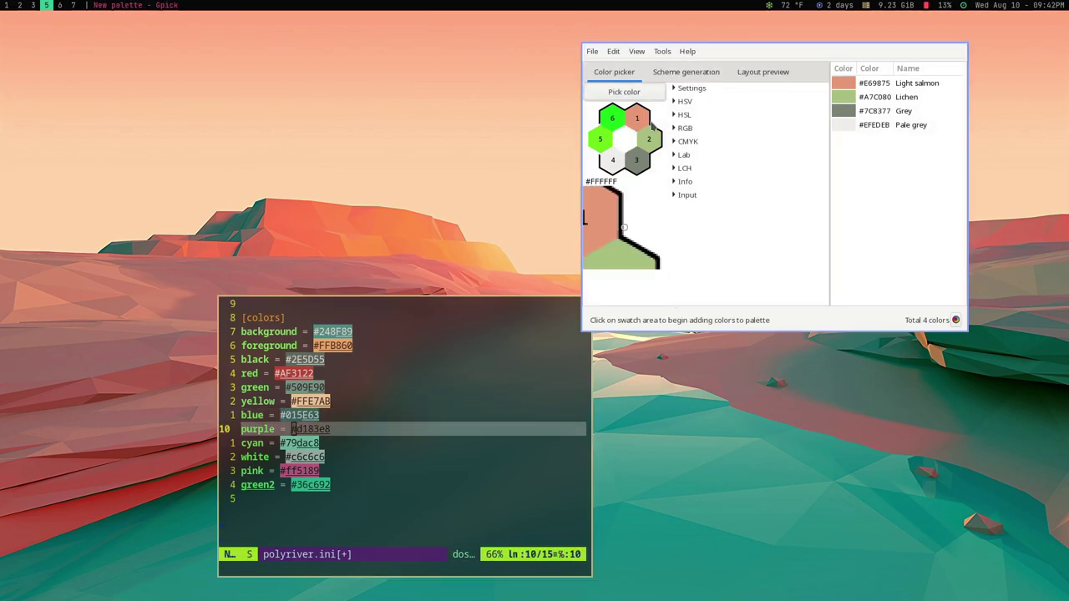
Reposition the Gpick and editor windows and delete the purple color entry from polyriver.ini
drag(440, 355, 411, 369)
drag(691, 243, 714, 267)
key(o)
key(Escape)
key(k)
key(d)
key(d)
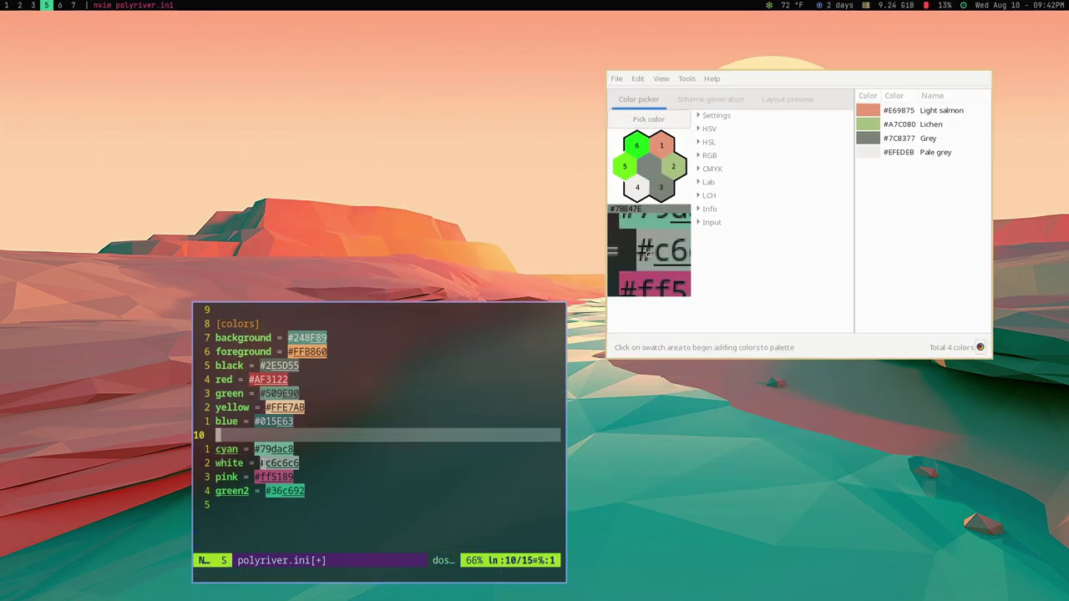
key(d)
key(d)
Sample the teal river water near the small rocks and set the cyan color to #1D8681
key(j)
key(k)
key(l)
key(l)
key(l)
key(l)
key(l)
key(l)
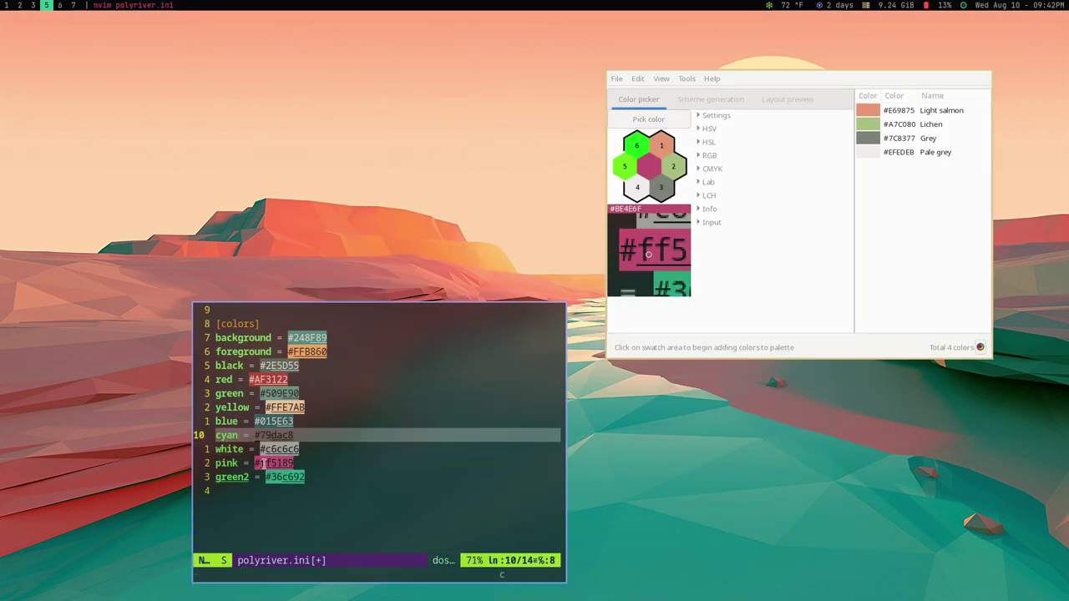
key($)
click(648, 119)
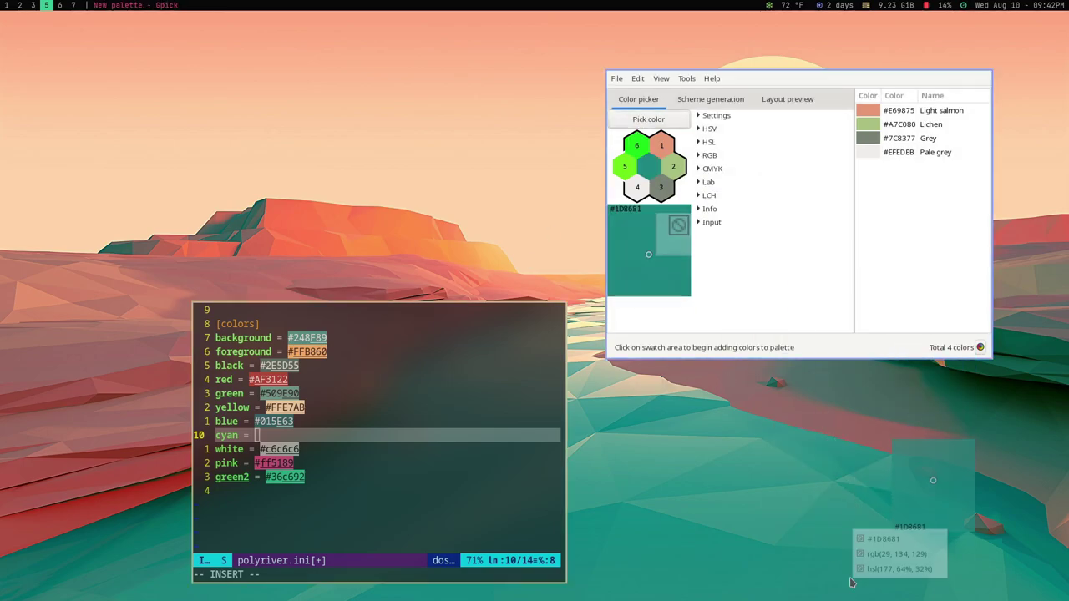
click(386, 440)
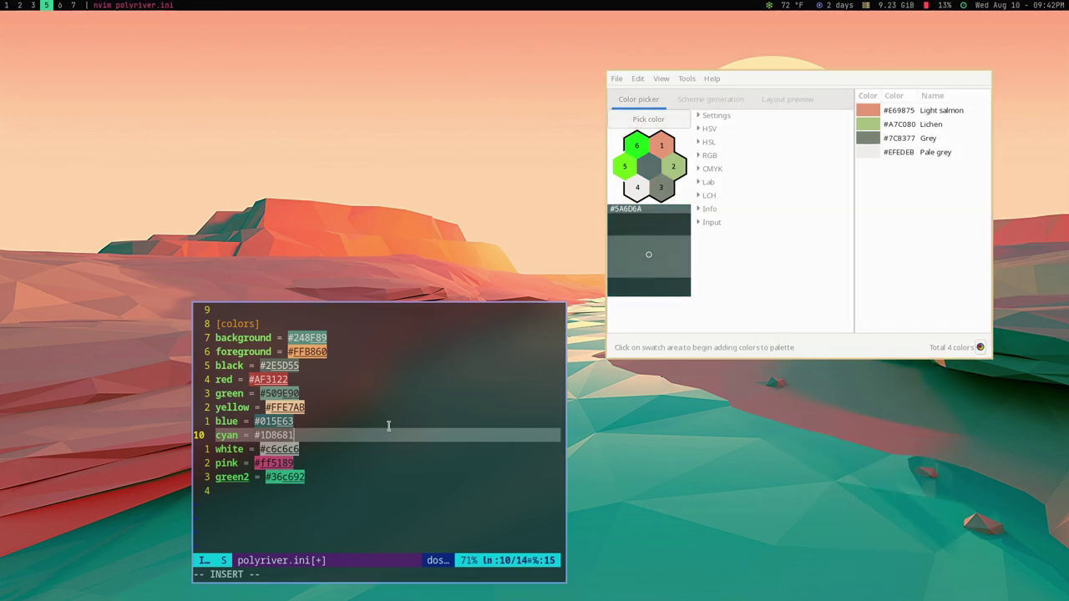
Sample a pale reflection on the river and set the white color to #DBC2A4
click(647, 119)
click(668, 394)
click(668, 394)
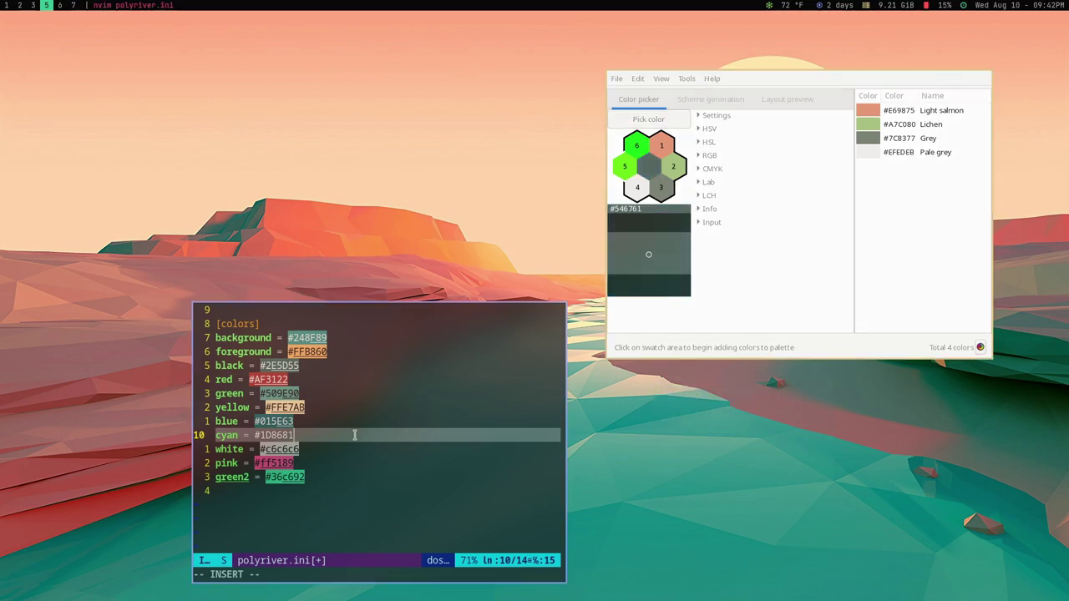
key(Escape)
key(j)
key(b)
key(b)
key(c)
key(Escape)
key(j)
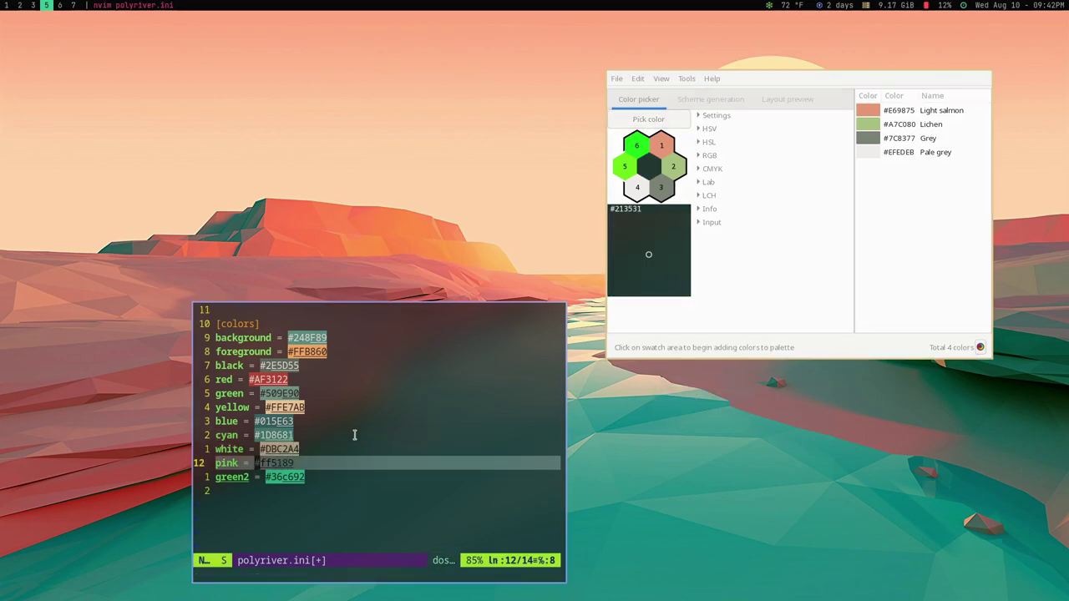
Sample the light orange edge of the distant rock and set the pink color to #FE9B72
click(647, 119)
click(551, 294)
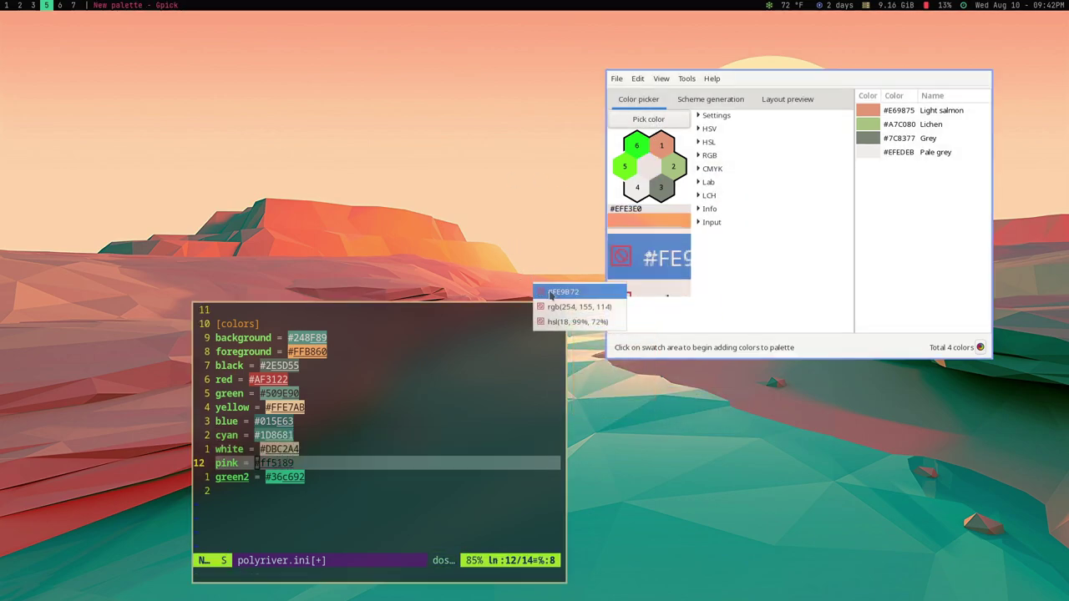
click(561, 291)
click(360, 388)
key(shift+4)
text(#FE9B72)
key(Escape)
key(j)
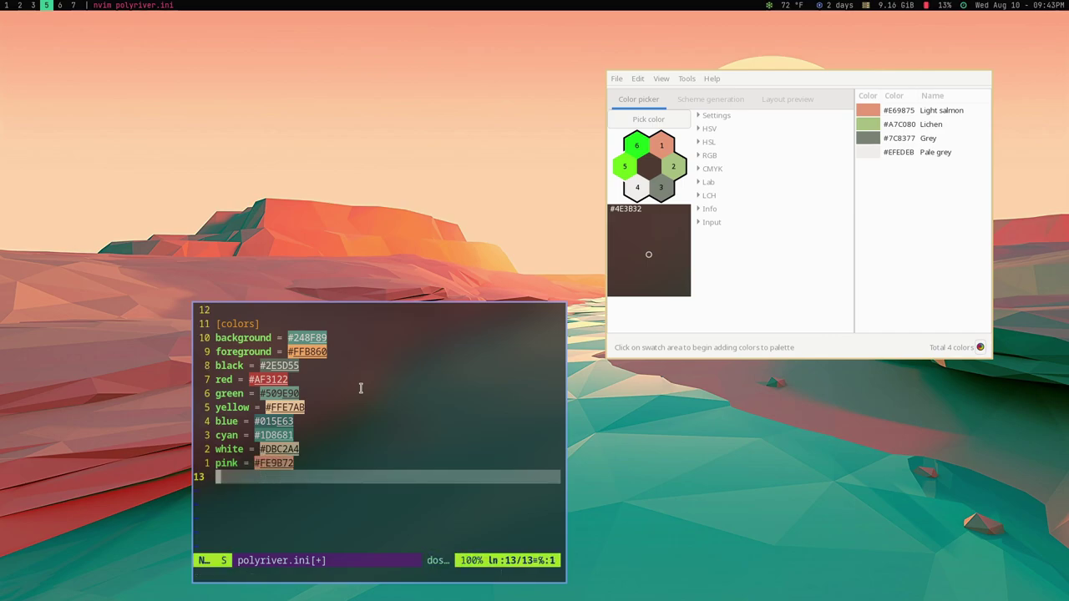
Sample the orange face of the mesa and replace the green2 entry with orange = #FF7D4C
click(644, 123)
click(360, 216)
click(373, 226)
text(#FF7D4C)
key(Return)
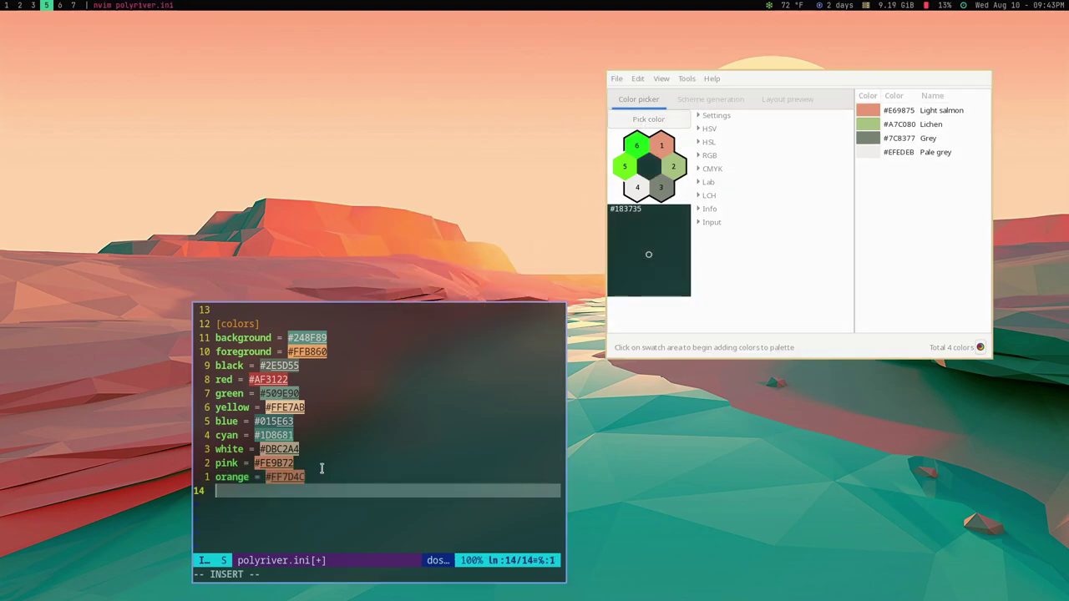
Move Gpick clear of the river, sample the water, and add the entry greenblue = #228C8A
drag(742, 296, 937, 484)
click(836, 306)
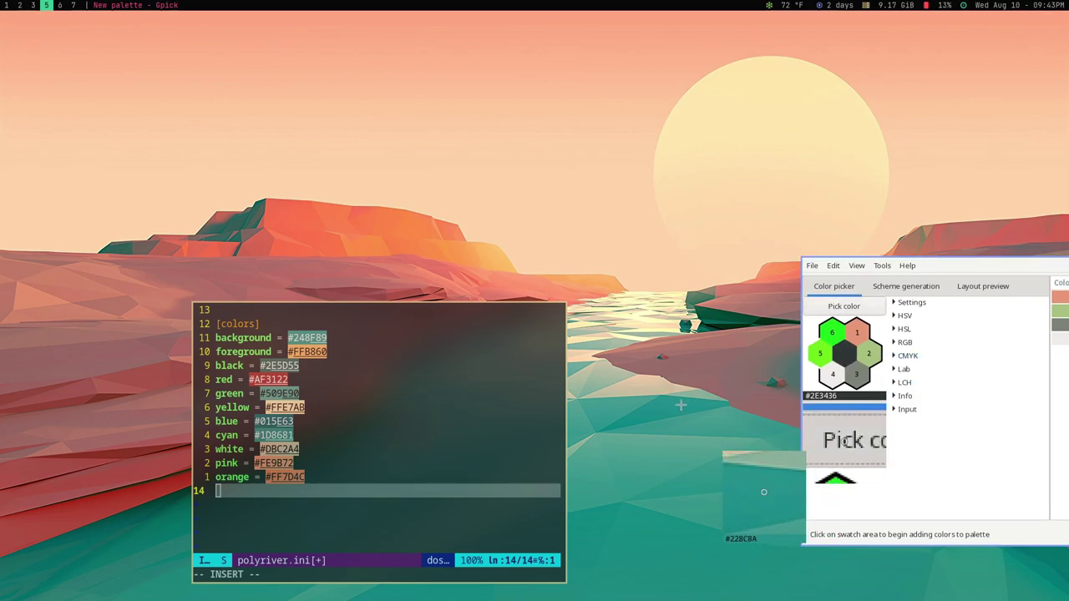
click(335, 494)
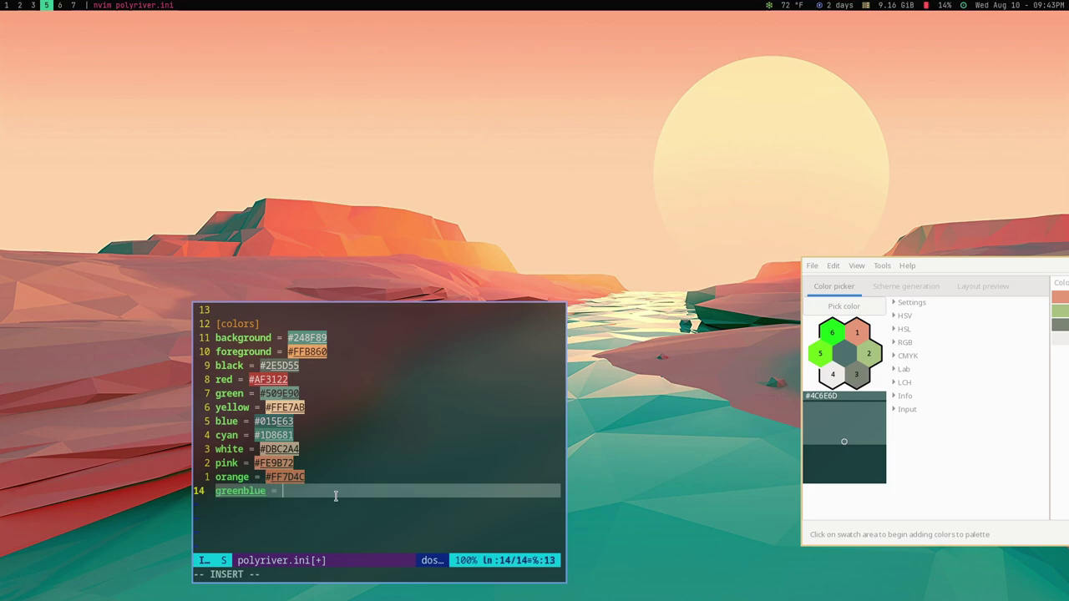
text(#228C8A)
key(Return)
Sample the upper sky in the wallpaper and add the entry sky = #FFAC84
click(843, 306)
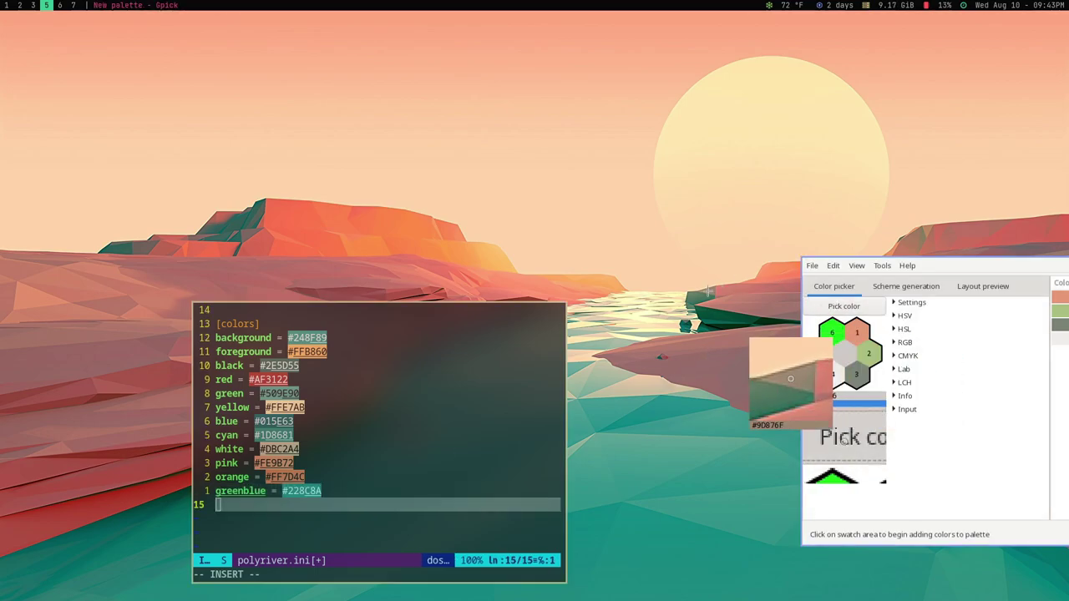
click(515, 30)
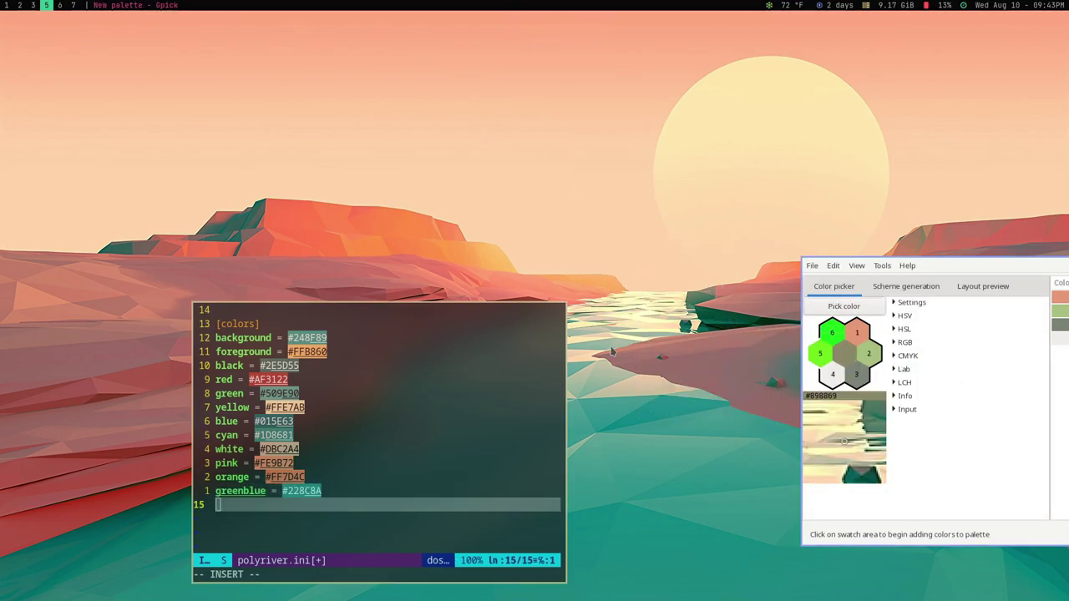
text(sky = #FFAC84)
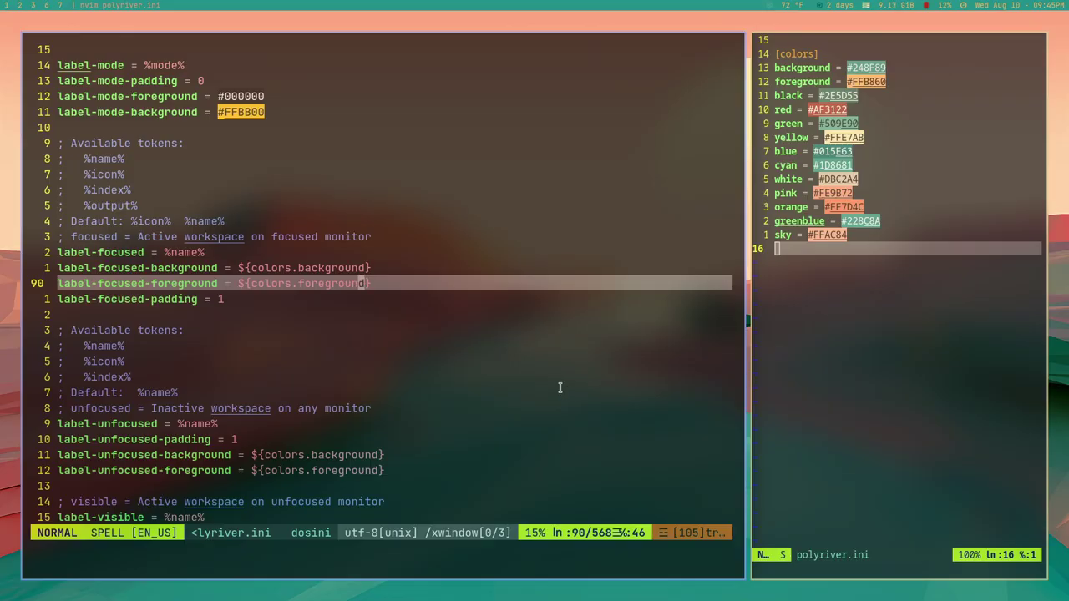
Examine the focused and unfocused workspace label color settings in the bar configuration
key(j)
key(j)
key(j)
key(j)
key(j)
key(j)
key(j)
key(j)
key(j)
key(j)
key(j)
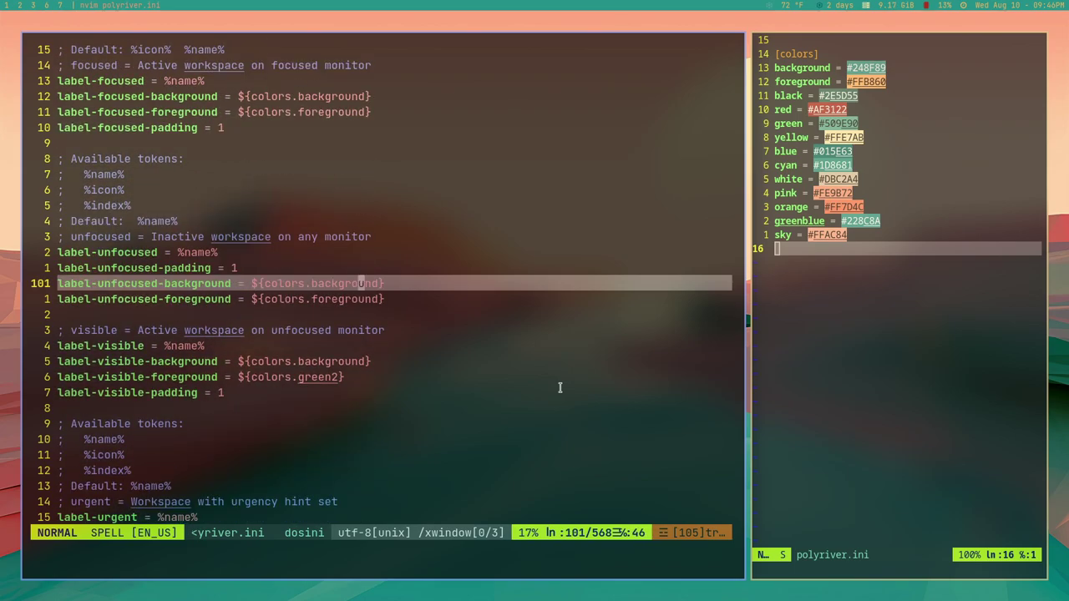
Set label-focused-background in the bar configuration to ${colors.foreground}
key(k)
key(k)
key(k)
key(k)
key(k)
key(k)
key(k)
key(k)
key(k)
key(k)
key(k)
key(k)
key(h)
key(h)
key(h)
key(h)
key(h)
key(h)
key(h)
key(h)
text(ciwforeground)
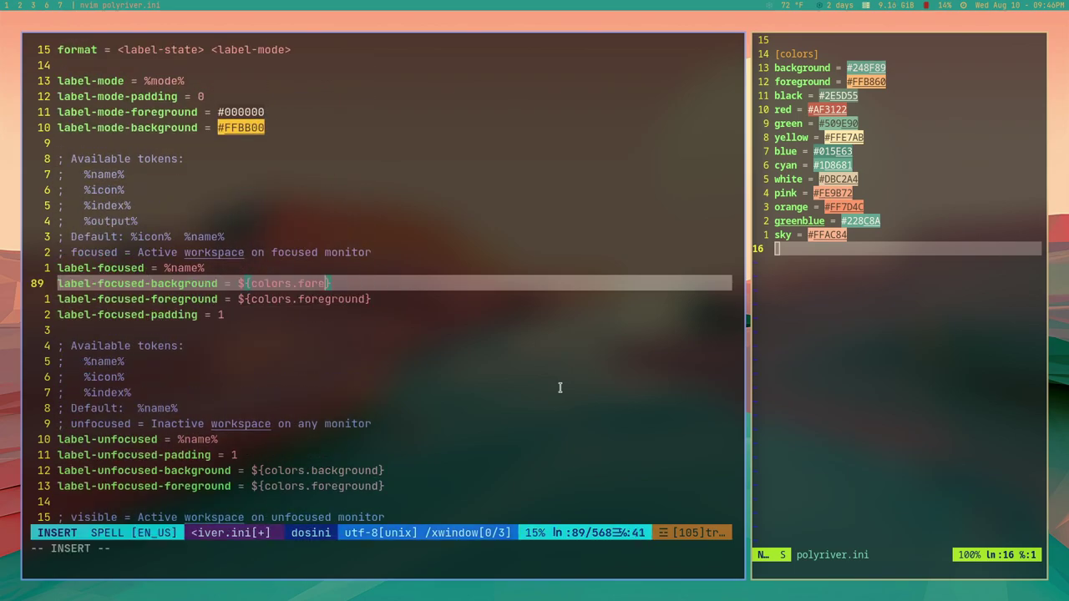
Set label-focused-foreground to ${colors.background} and save the bar configuration
key(Escape)
key(j)
key(h)
key(h)
key(h)
key(h)
key(h)
key(h)
text(ciwbackground)
key(Escape)
text(:w)
key(Return)
Reload the desktop theme to apply the bar changes and dismiss the Alacritty config error in the bar configuration's window
key(super+t)
key(Return)
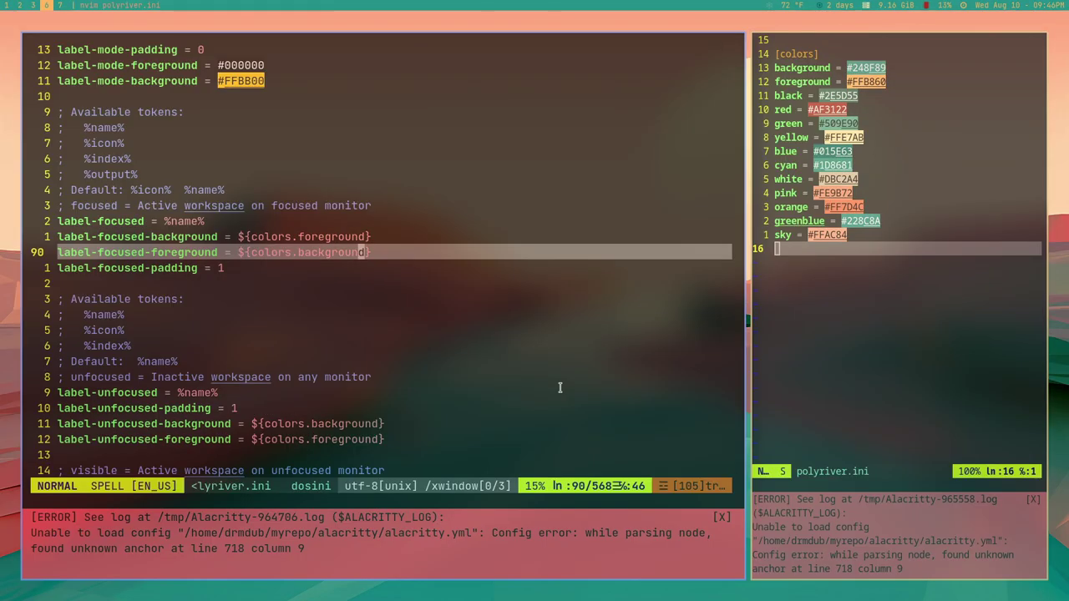
click(720, 518)
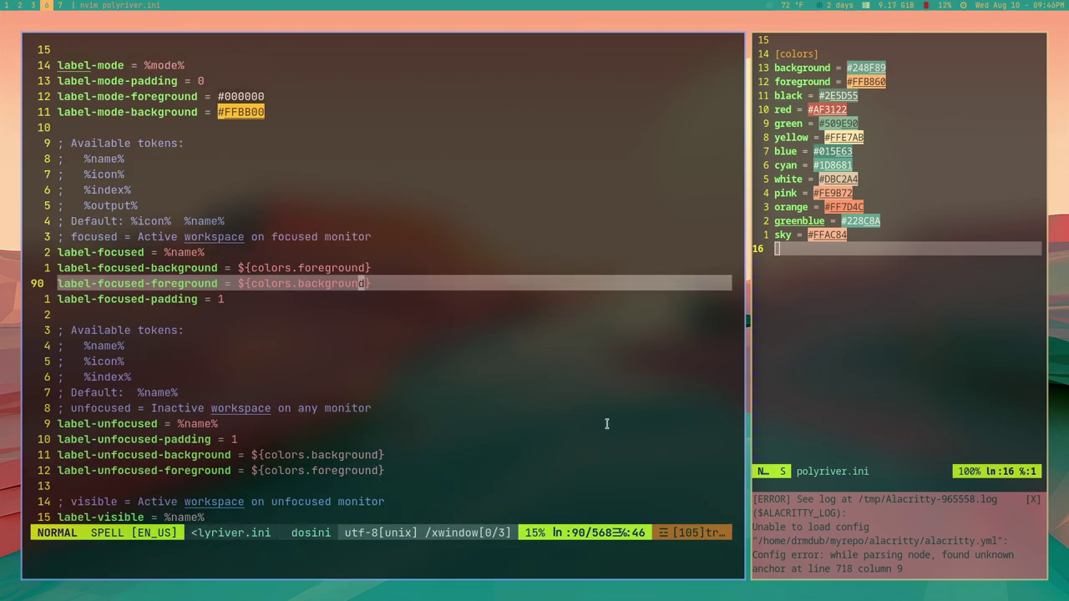
Open the polyriver bar layout configuration in the themes' configs folder from the file tree and hide the tree
key(ctrl+n)
key(Return)
key(k)
key(Return)
key(j)
key(j)
key(j)
key(j)
key(j)
key(j)
key(j)
key(j)
key(j)
key(j)
key(j)
key(j)
key(j)
key(j)
key(Return)
key(ctrl+n)
Set the height of the mainbar-i3 bar to 22
key(j)
key(j)
key(j)
key(j)
key(j)
key(j)
key(j)
key(j)
key(j)
key(j)
key(j)
key(j)
key(j)
key(j)
key(j)
key(j)
key(j)
key(j)
key(j)
key(j)
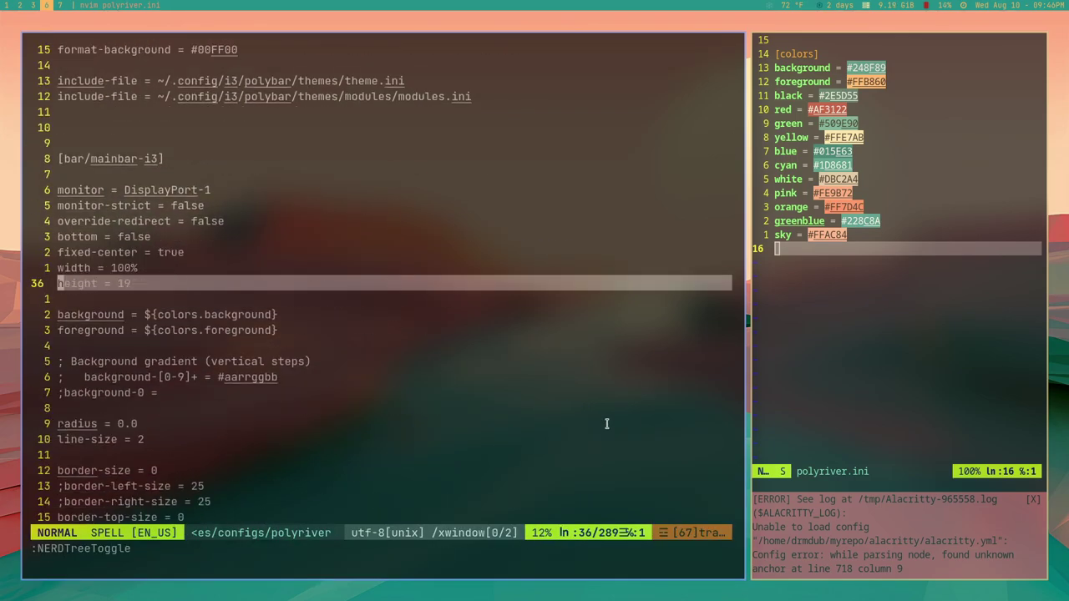
key(ctrl+a)
key(ctrl+a)
key(ctrl+a)
Set the mainbar2-i3 bar's height to 22, save the file, and dismiss the Alacritty config error
text(/19)
key(Return)
key(ctrl+a)
key(ctrl+a)
key(ctrl+a)
text(:w)
key(Return)
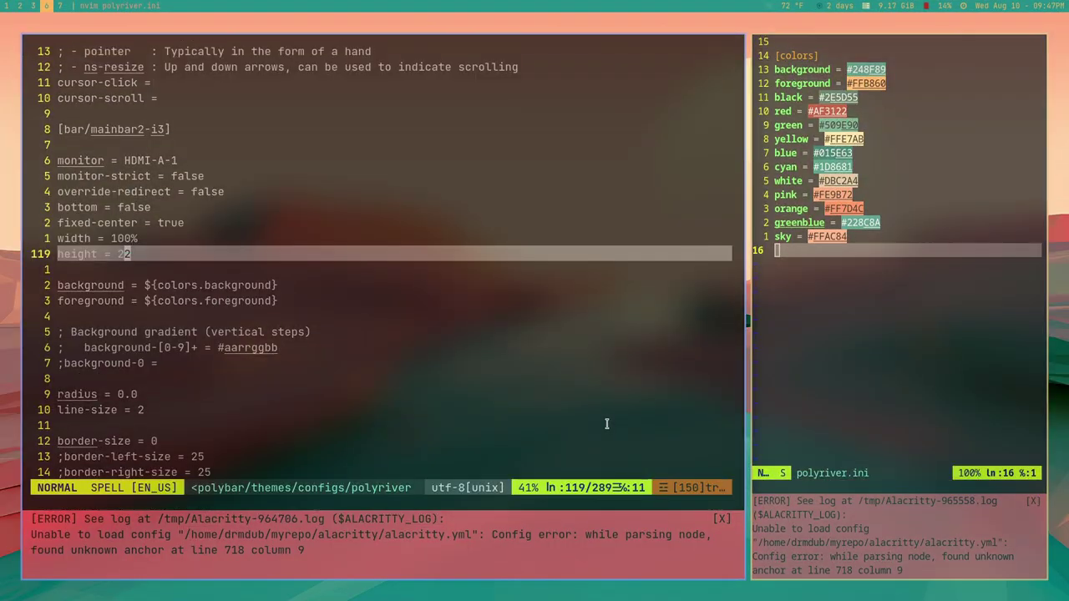
click(721, 518)
Examine the border, padding, font and module settings in the mainbar2-i3 section
key(j)
key(j)
key(j)
key(j)
key(j)
key(j)
key(j)
key(j)
key(j)
key(j)
key(j)
key(j)
key(j)
key(j)
key(j)
key(j)
key(j)
key(j)
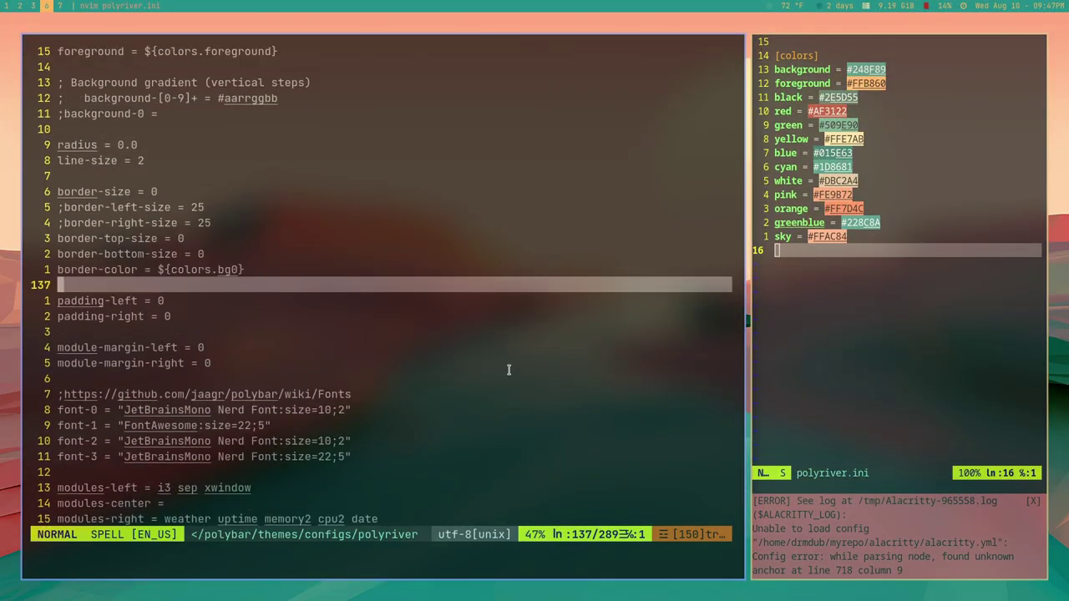
In the mainbar-i3 section, remove i3 from modules-left and add it to modules-center
key(g)
key(g)
key(j)
key(j)
key(j)
key(j)
key(j)
key(j)
key(j)
key(j)
key(j)
key(j)
key(j)
key(j)
key(j)
key(j)
key(j)
key(j)
key(j)
key(j)
key(j)
key(j)
key(w)
key(w)
key(c)
key(w)
key(Escape)
text(udwlj)
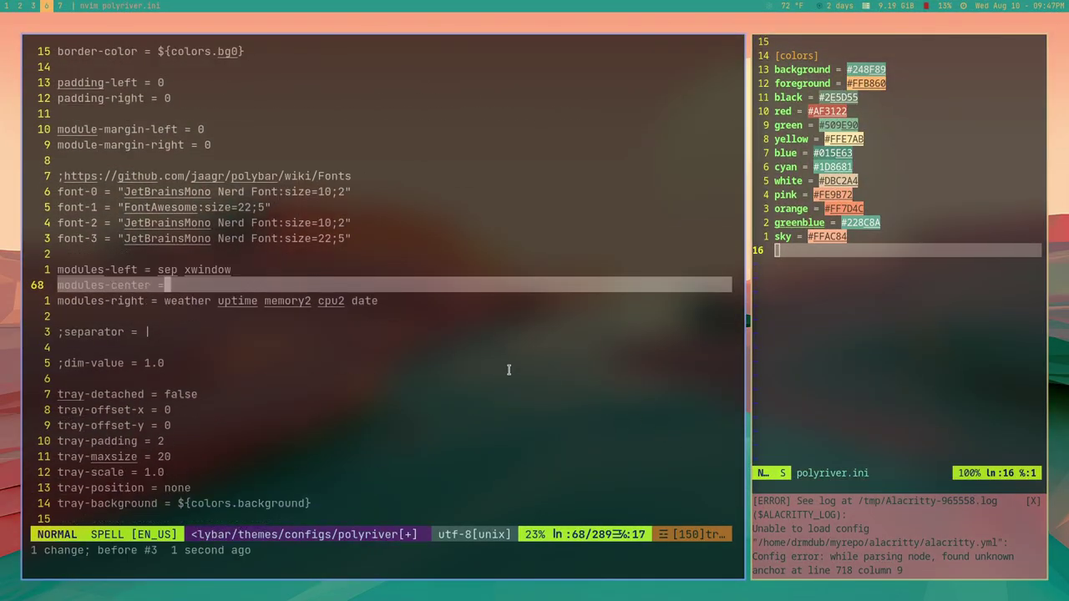
text(ai3)
key(Escape)
Set mainbar-i3's modules-left to weather uptime, remove those two modules from modules-right, and save the file
text(kbdwlaweather uptime)
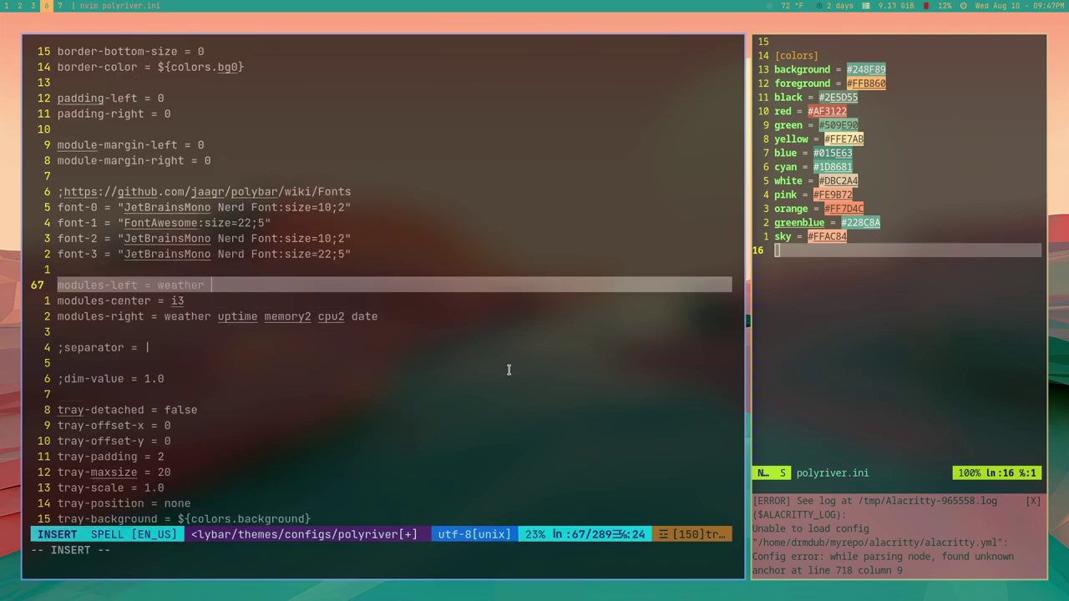
key(Escape)
key(j)
key(j)
key(b)
key(b)
text(dwdw:w)
key(Return)
Reload the polyriver desktop theme to apply the new module layout
key(super+t)
text(po)
key(Return)
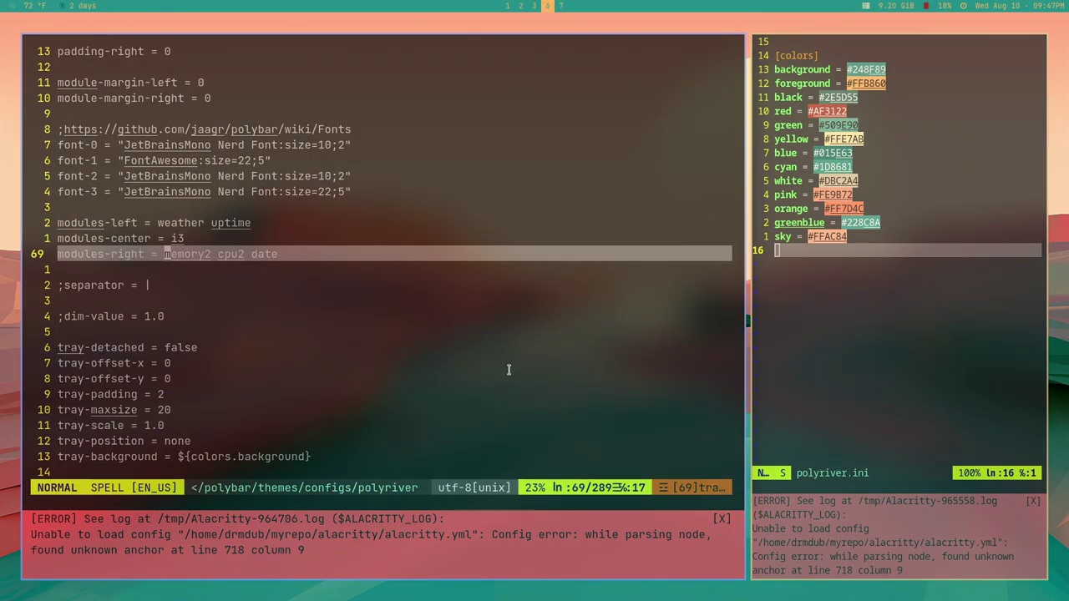
Add the xwindow module to the end of mainbar-i3's modules-left list
key(k)
key(k)
key(shift+a)
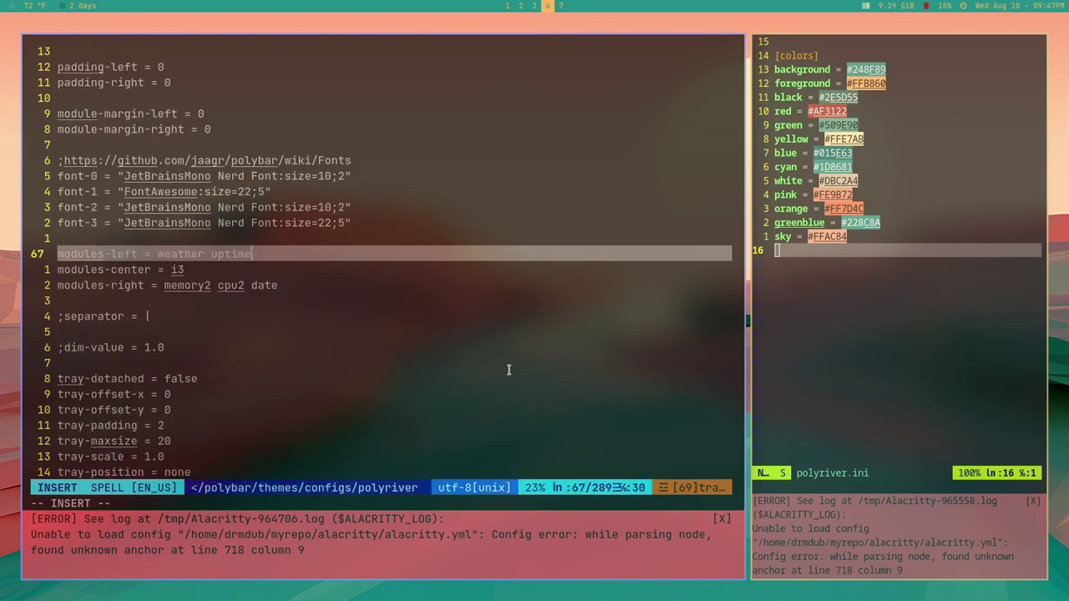
text(xwindow)
key(Escape)
Copy the block holding mainbar-i3's modules-left, modules-center and modules-right lines
key(k)
key(k)
key(j)
key(shift+v)
key(j)
key(j)
key(j)
key(j)
key(y)
Replace mainbar2-i3's module lines with the copied ones, keeping one blank line between the fonts and modules-left
key(k)
key(k)
key(k)
key(k)
key(k)
key(k)
key(k)
key(k)
key(k)
key(k)
key(k)
key(k)
key(k)
key(k)
key(k)
key(k)
key(k)
key(k)
key(k)
key(k)
key(j)
key(j)
key(j)
key(j)
key(j)
key(j)
key(j)
key(j)
key(j)
key(j)
key(j)
key(j)
key(j)
key(j)
key(j)
key(j)
key(j)
key(j)
key(j)
key(j)
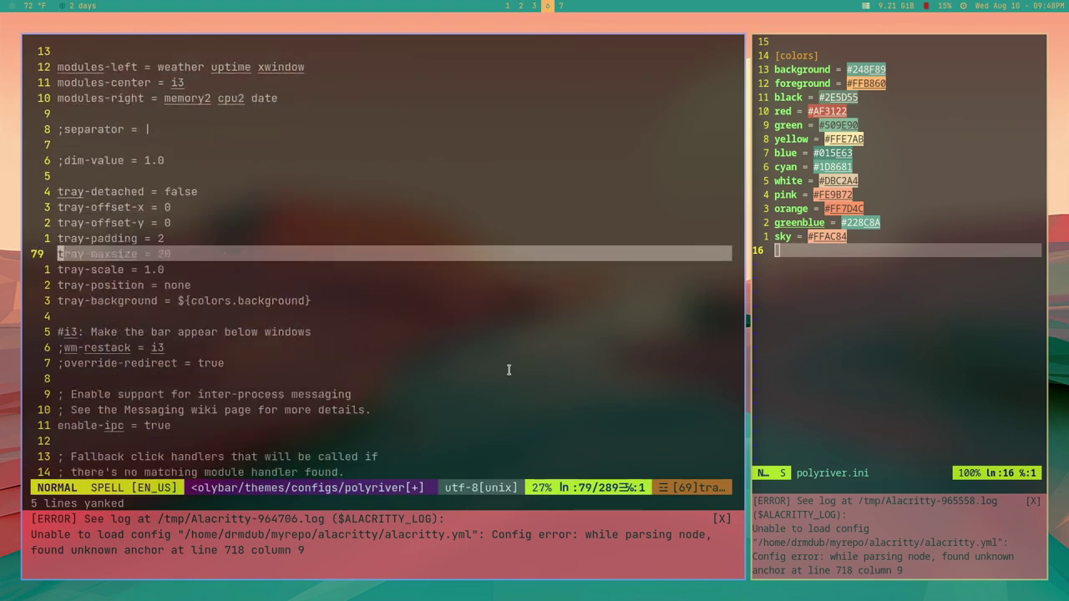
key(p)
key(j)
key(j)
key(j)
key(j)
key(j)
key(d)
key(d)
key(d)
key(d)
key(d)
key(d)
key(k)
key(d)
key(d)
key(k)
key(d)
key(d)
key(k)
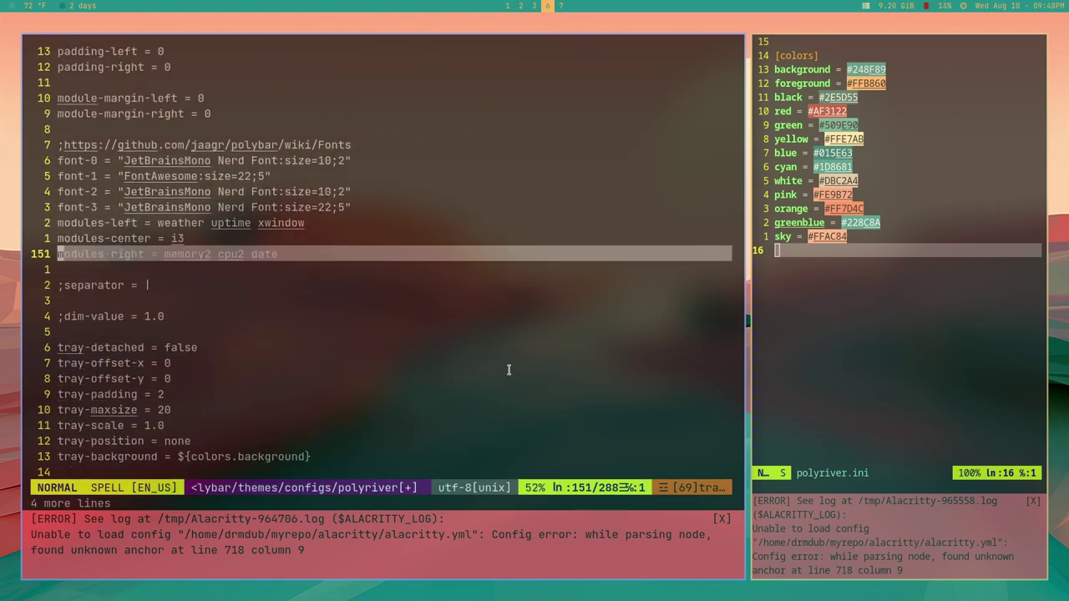
key(k)
key(k)
key(shift+o)
key(Escape)
Save the bar configuration and reload the polyriver desktop theme
text(j:w)
key(Return)
key(super+t)
key(Return)
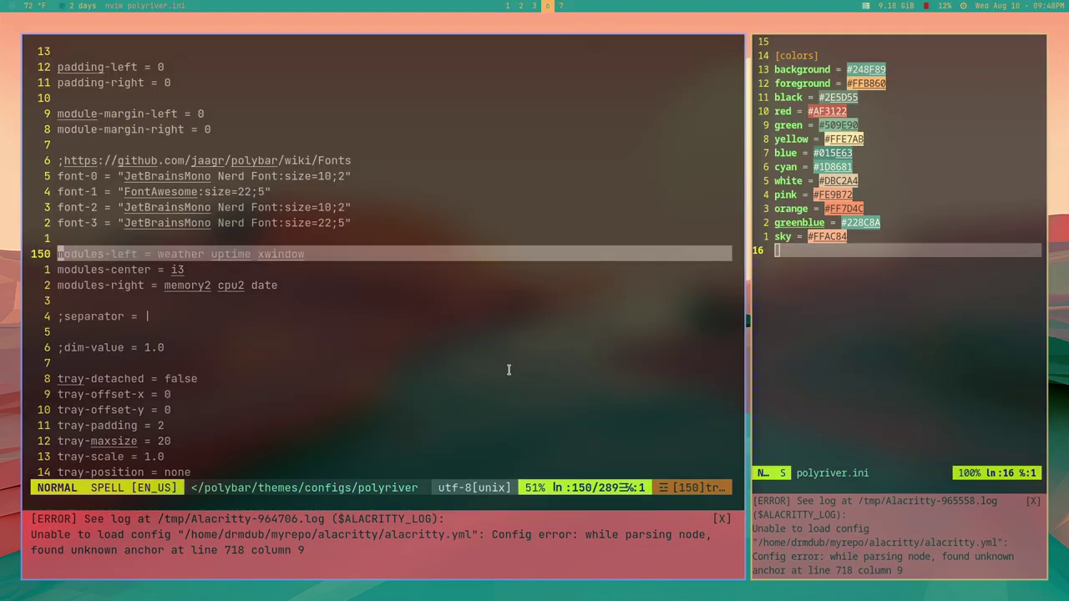
Open polyriver.ini from the modules folder of the polybar themes and close the file tree
key(ctrl+n)
key(k)
key(k)
key(k)
key(k)
key(k)
key(k)
key(k)
key(k)
key(k)
key(k)
key(k)
key(k)
key(k)
key(k)
key(k)
key(k)
key(Return)
key(j)
key(Return)
key(j)
key(j)
key(j)
key(j)
key(j)
key(j)
key(j)
key(j)
key(j)
key(j)
key(j)
key(j)
key(j)
key(j)
key(j)
key(j)
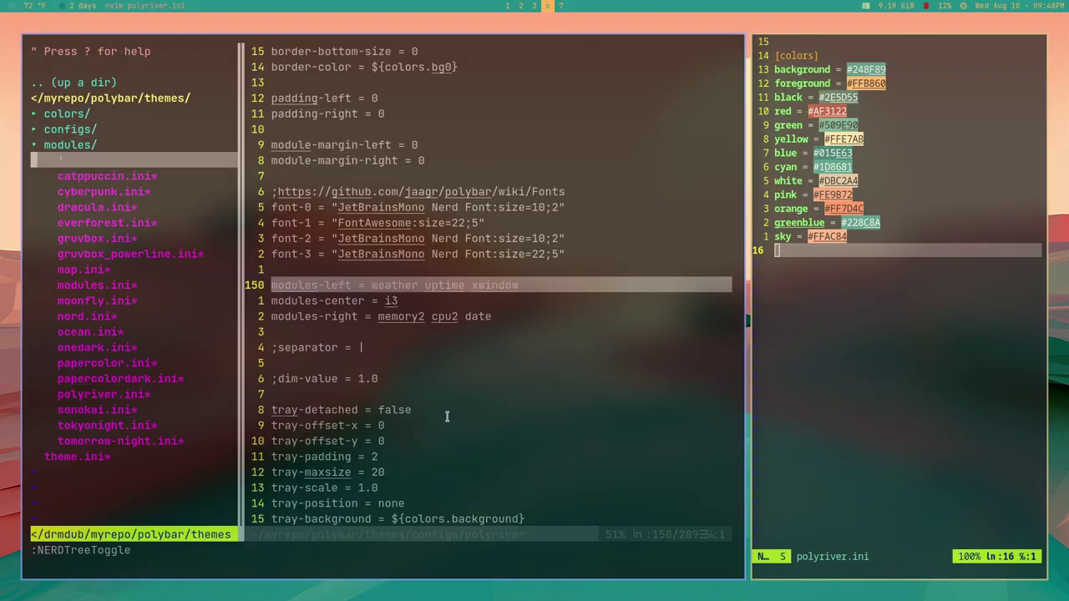
key(Return)
key(ctrl+n)
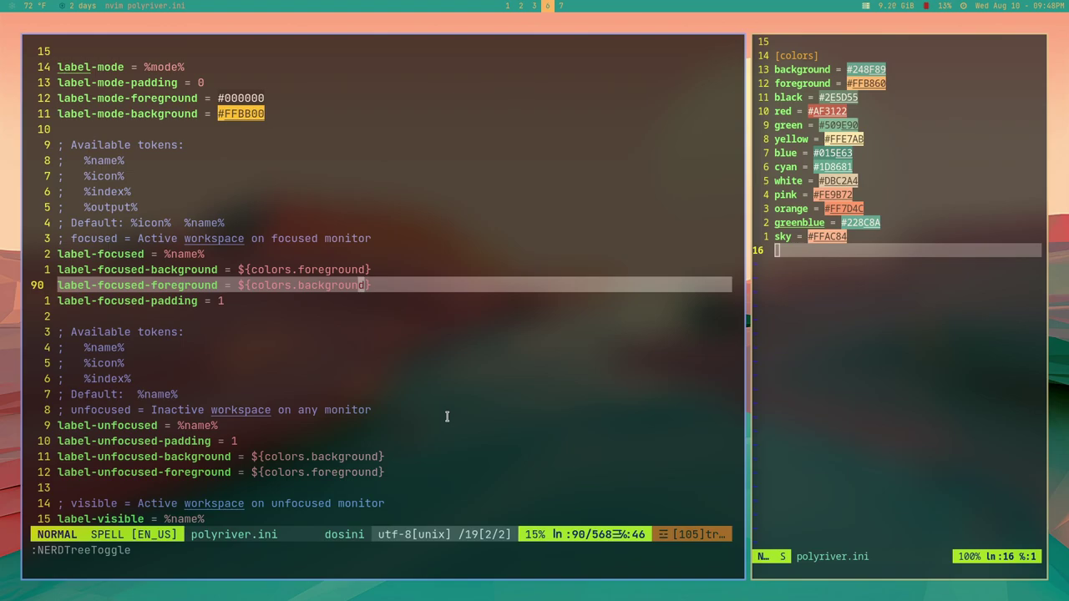
In the colors file, duplicate the white entry #DBC2A4 and rename the copy to foreground
mouse_move(900, 258)
key(1)
key(2)
key(k)
key(7)
key(j)
key(y)
key(y)
text(pcwf)
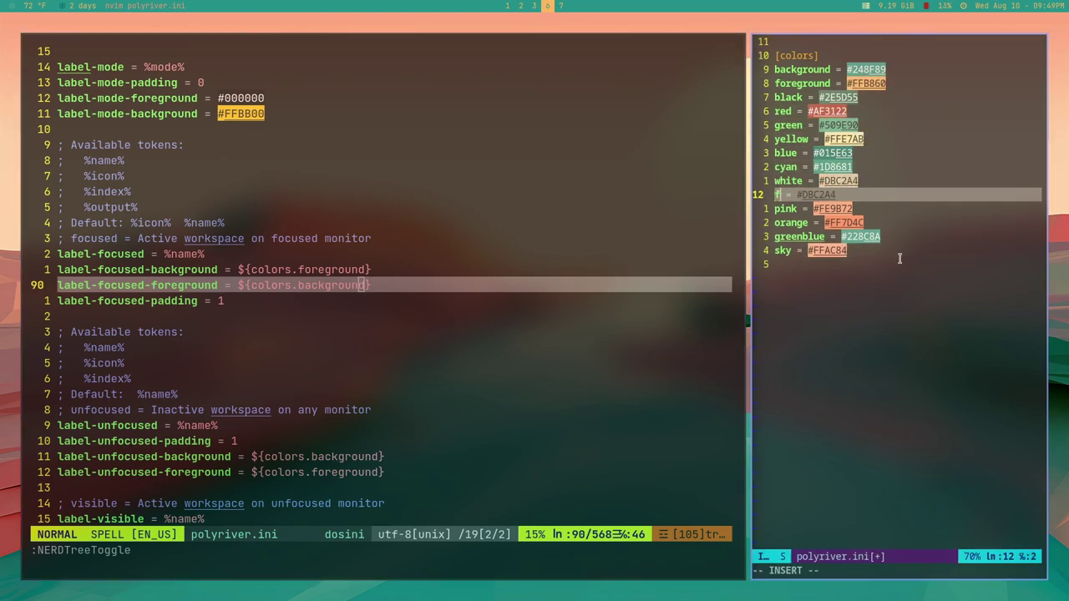
text(oreground)
key(Escape)
Rename the original foreground color #FFB860 to yellow2, save the colors file, and dismiss the terminal's config error
key(9)
key(k)
key(j)
key(b)
key(Return)
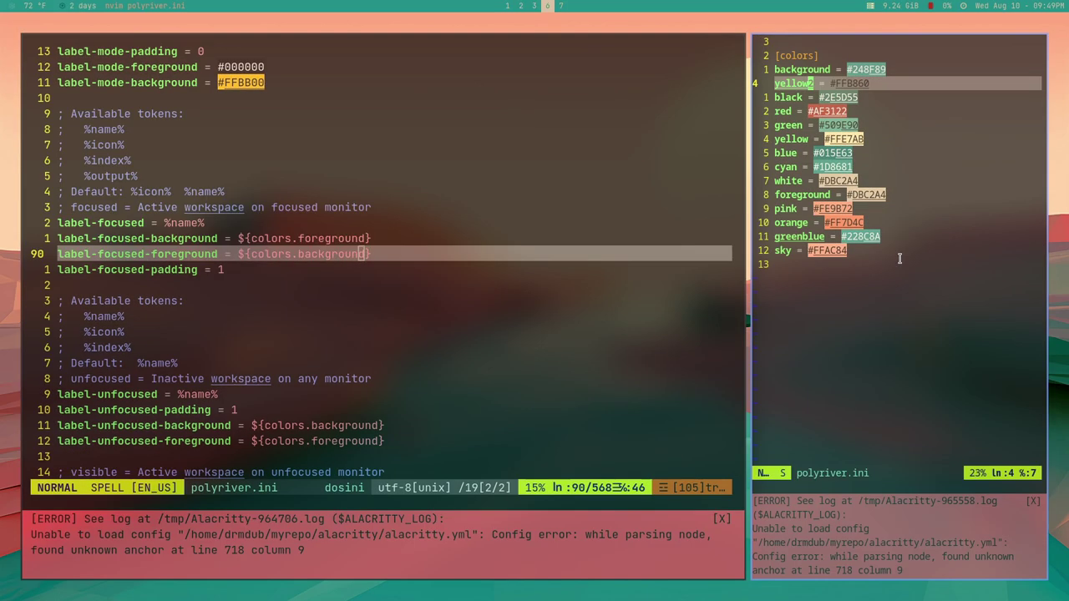
click(722, 519)
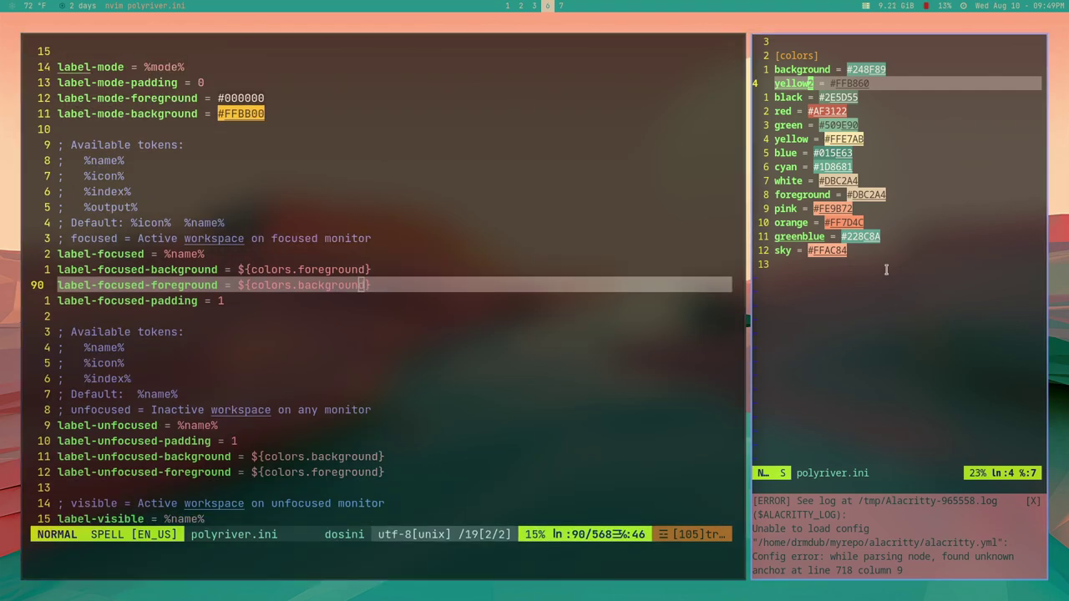
Rename the background color #248F89 to blue and the blue color #015E63 to background, and save the colors file
text(kbcwblue)
key(Escape)
key(j)
key(j)
key(j)
key(j)
key(j)
key(j)
text(bcwbackground)
key(Escape)
text(:w)
key(Return)
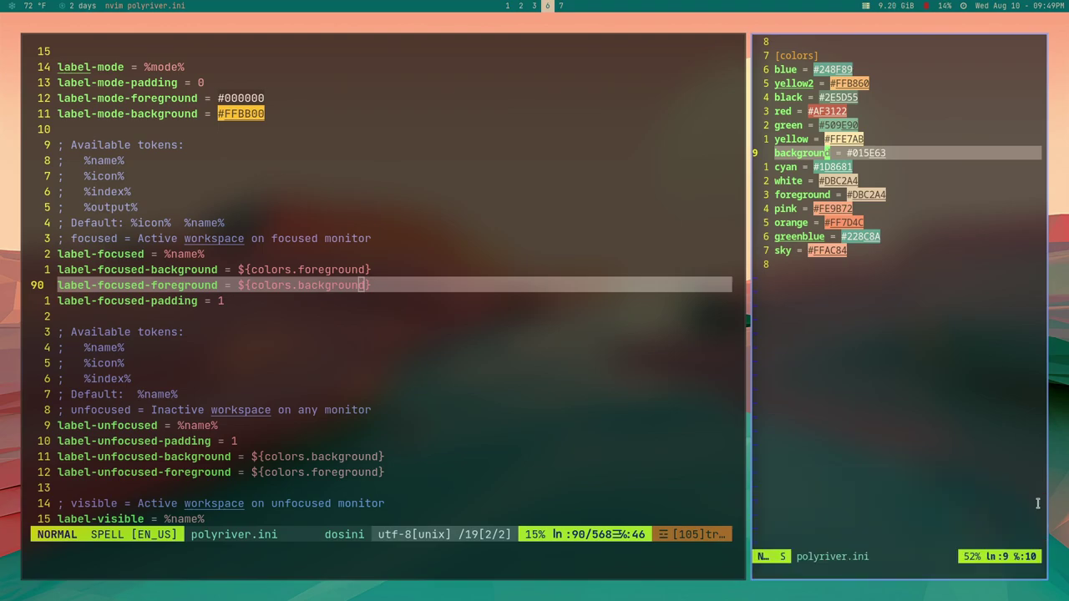
Set the focused workspace label's background to colors.pink and its foreground to colors.cyan in the modules file
text(k)
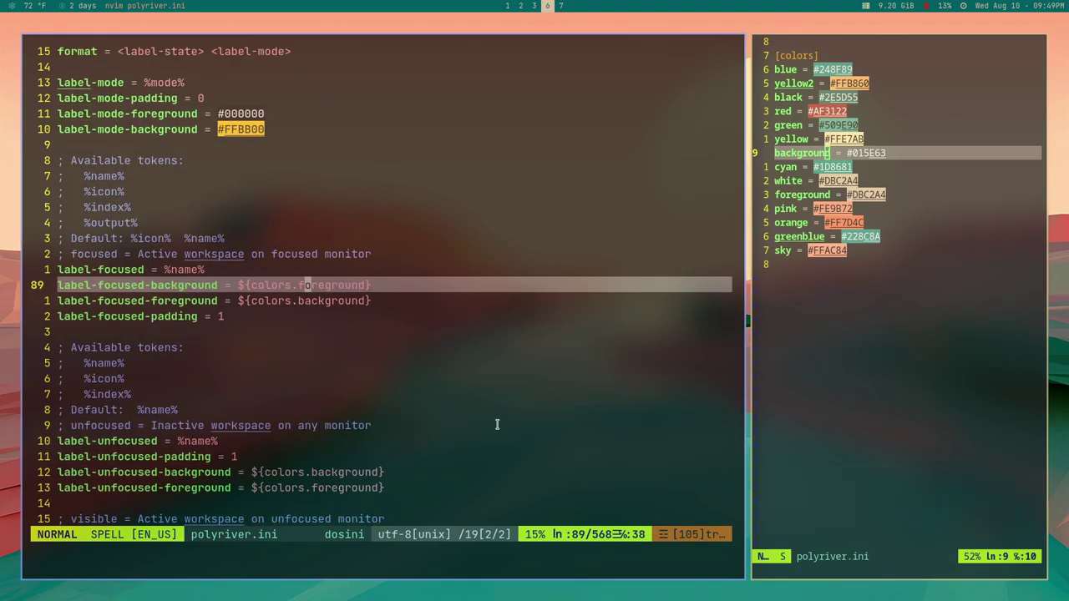
text(hcwpink)
key(Escape)
key(j)
key(h)
key(h)
text(hcwcyan)
key(Escape)
Set the unfocused workspace label's foreground to colors.foreground
key(j)
key(j)
key(j)
key(j)
key(j)
key(j)
key(j)
key(j)
key(j)
key(j)
key(j)
key(j)
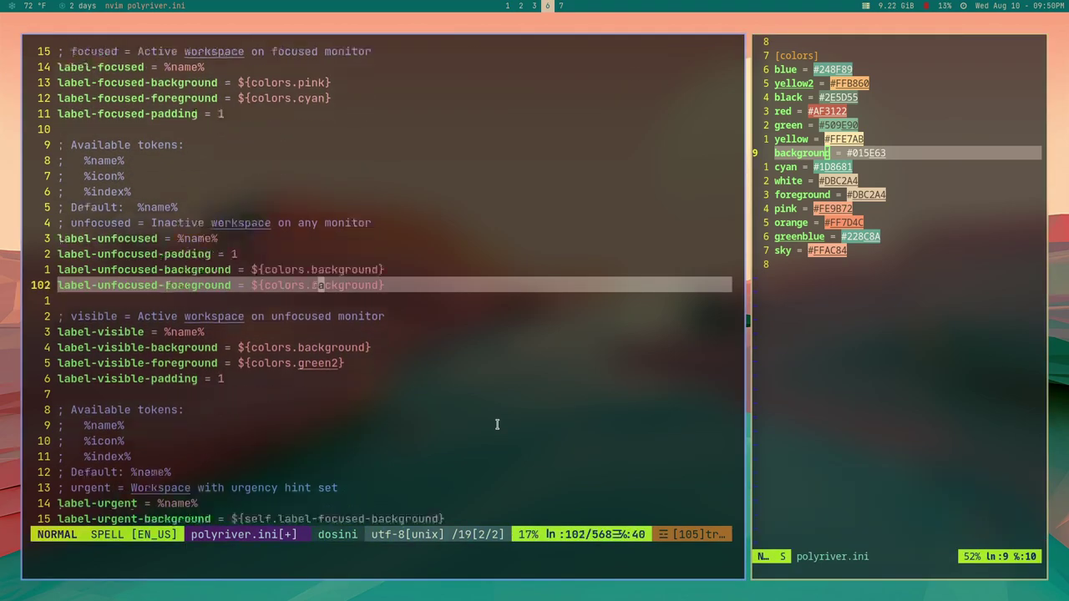
text(ciwforeground)
key(Escape)
Set the visible workspace label's foreground to colors.orange, save the modules file, and check the bar on workspace 5
key(j)
key(j)
key(j)
key(j)
text(jciw)
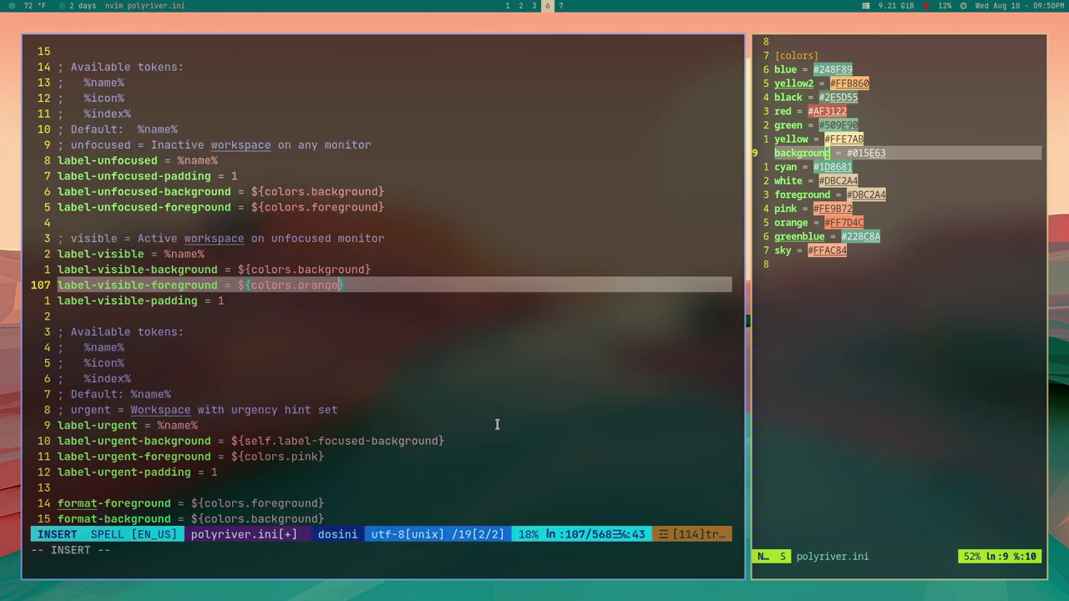
key(Escape)
text(:w)
key(Return)
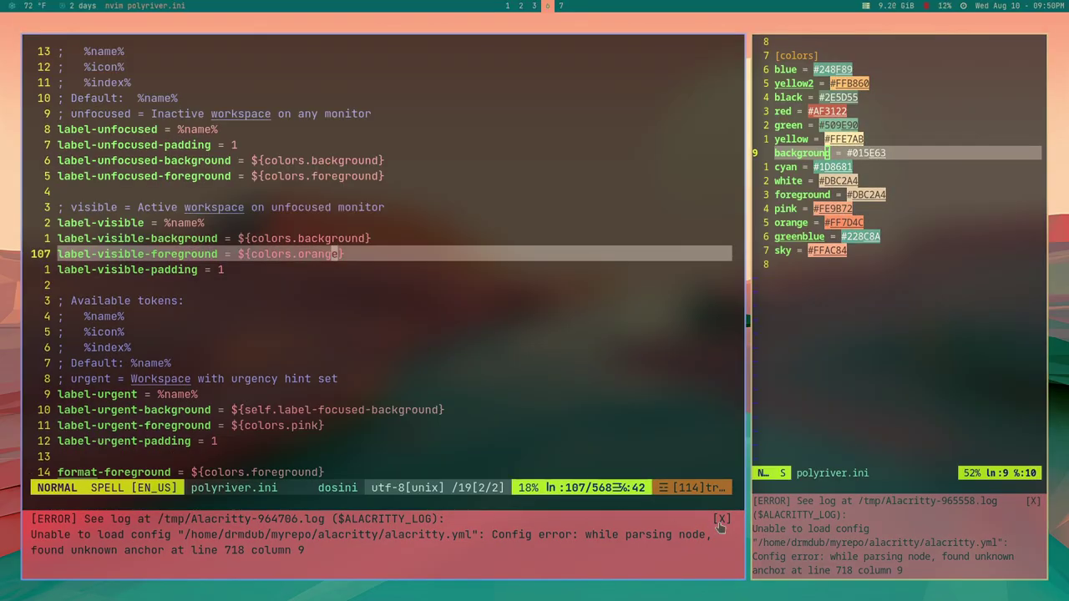
click(720, 521)
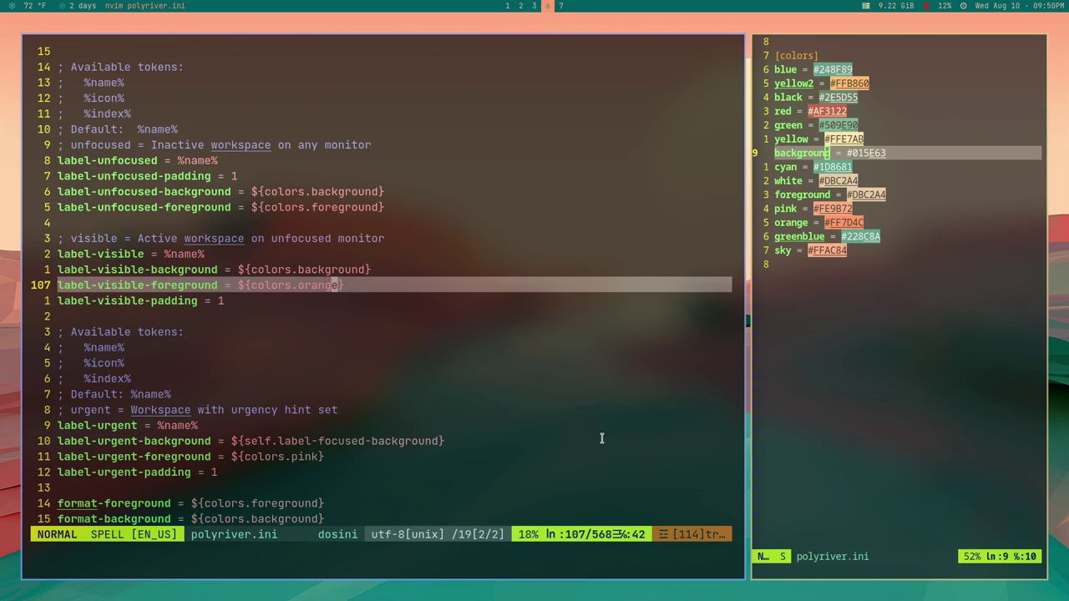
key(super+5)
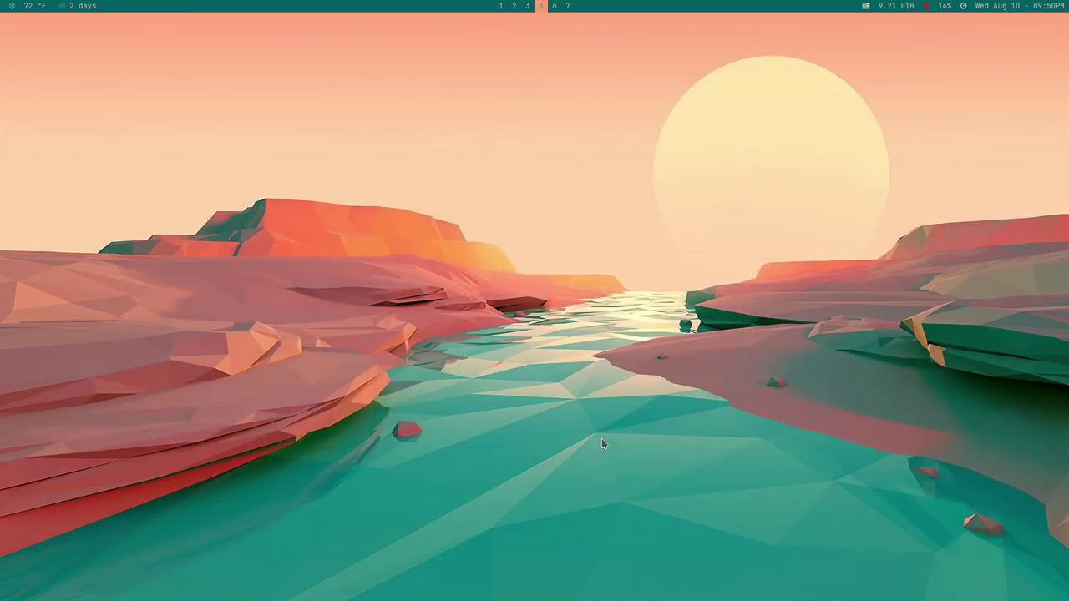
key(super+6)
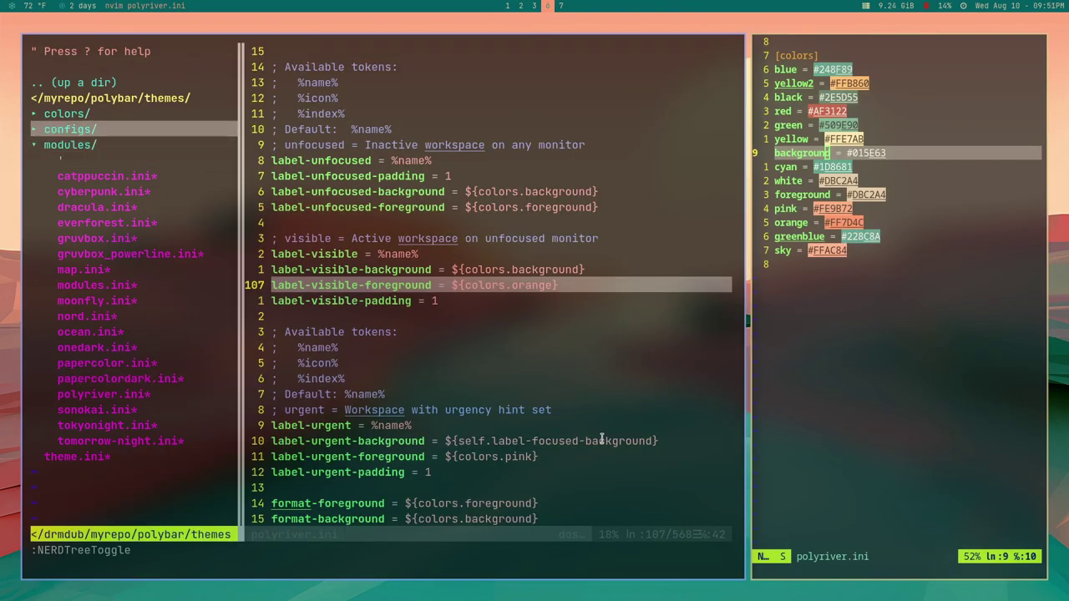
Open polyriver from the configs folder and set bottom to true for the mainbar2-i3 bar
key(Return)
key(k)
key(k)
key(k)
key(k)
key(k)
key(k)
key(k)
key(k)
key(k)
key(k)
key(k)
key(k)
key(k)
key(k)
key(k)
key(k)
key(k)
key(k)
key(k)
key(k)
key(l)
key(l)
key(l)
key(l)
key(l)
key(l)
key(l)
key(l)
key(l)
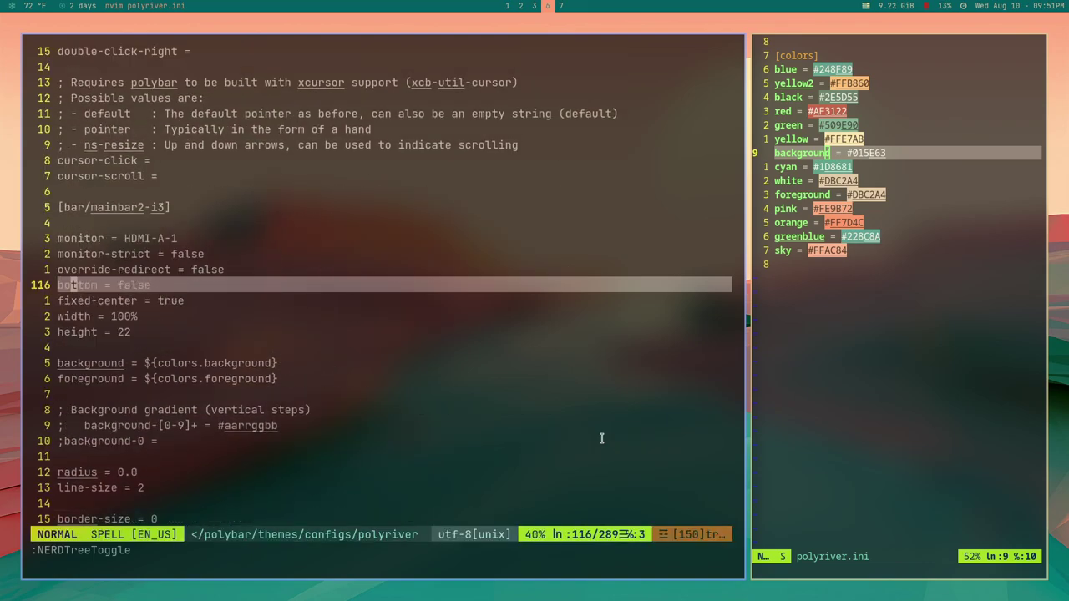
text(cwtrue)
key(Escape)
Set bottom to true for the mainbar-i3 bar, save the config, and dismiss the terminal's config error
key(g)
scroll(601, 438, up, 20)
text(:w)
key(Return)
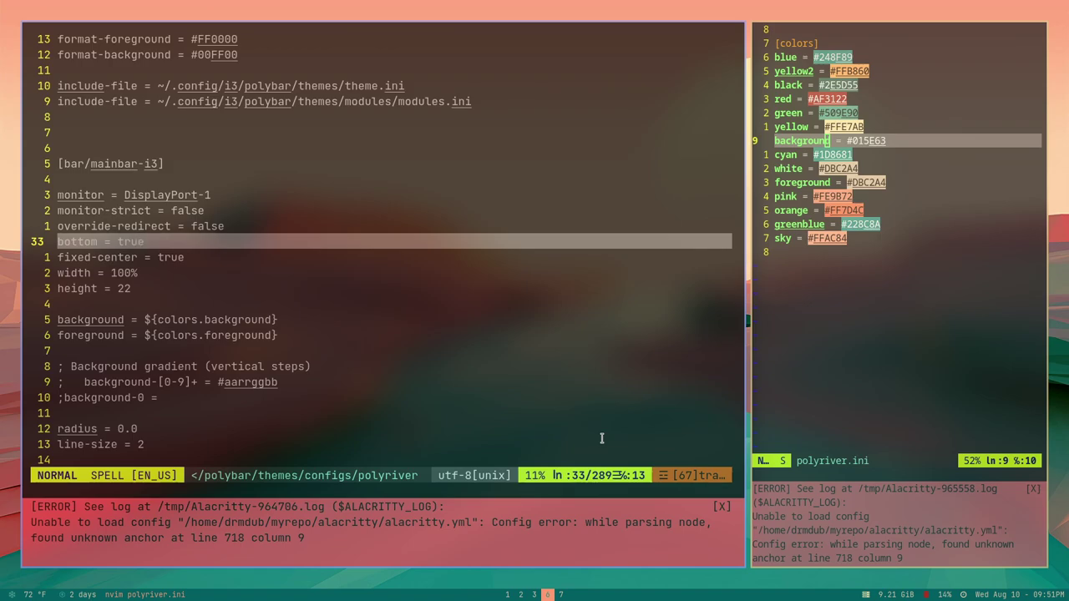
click(720, 509)
Reopen polyriver.ini from the modules folder of the polybar themes
key(ctrl+n)
key(j)
key(j)
key(j)
key(j)
key(j)
key(j)
key(j)
key(j)
key(j)
key(j)
key(j)
key(j)
key(j)
key(j)
key(j)
key(j)
key(j)
key(j)
key(j)
key(j)
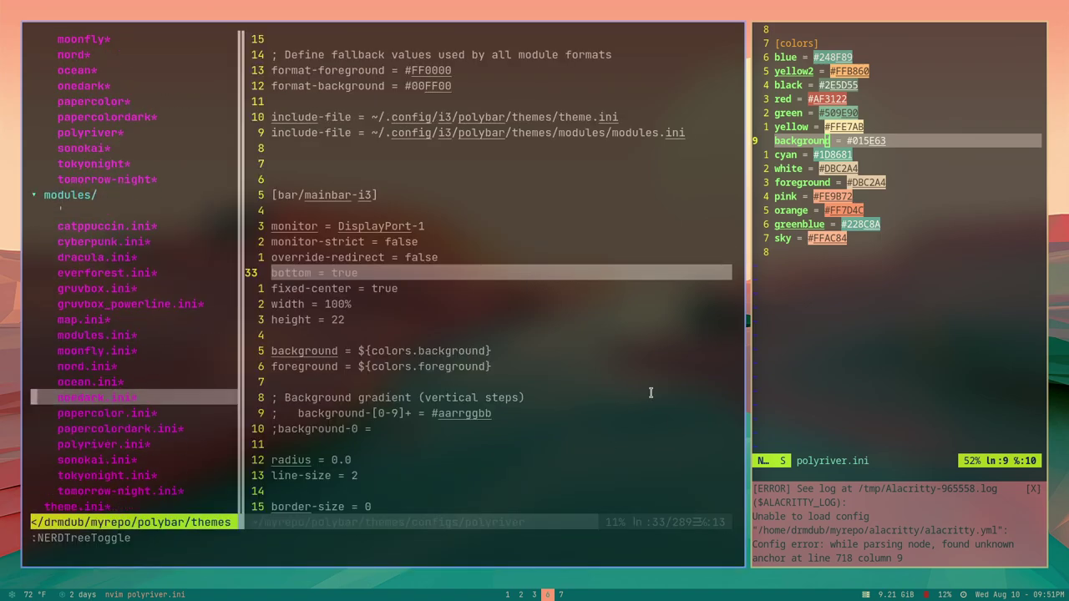
key(Return)
In the weather module, uncomment format-prefix-background and set it to colors.background
text(/weather)
key(Return)
key(j)
key(j)
key(j)
key(j)
key(j)
key(j)
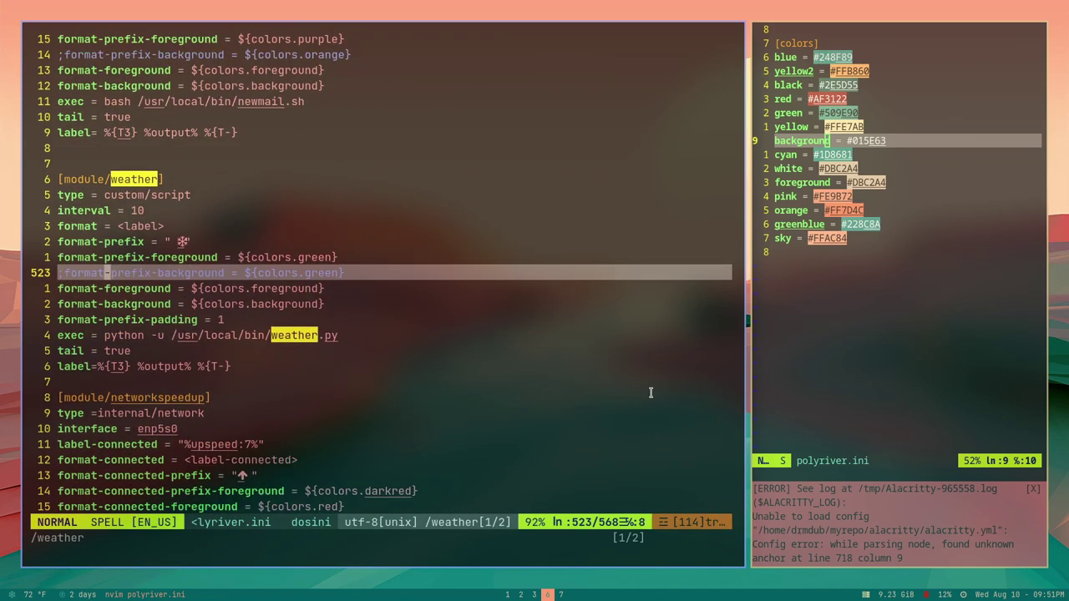
key(l)
key(l)
key(l)
key(l)
key(l)
key(l)
key(l)
key(l)
key(l)
key(l)
key(l)
key(l)
key(l)
key(l)
key(l)
key(l)
key(l)
key(l)
key(l)
key(l)
text(khjcwbackground)
key(Escape)
Set the weather module's prefix foreground to colors.sky, save the file, and reapply the polyriver theme
text(kbackground)
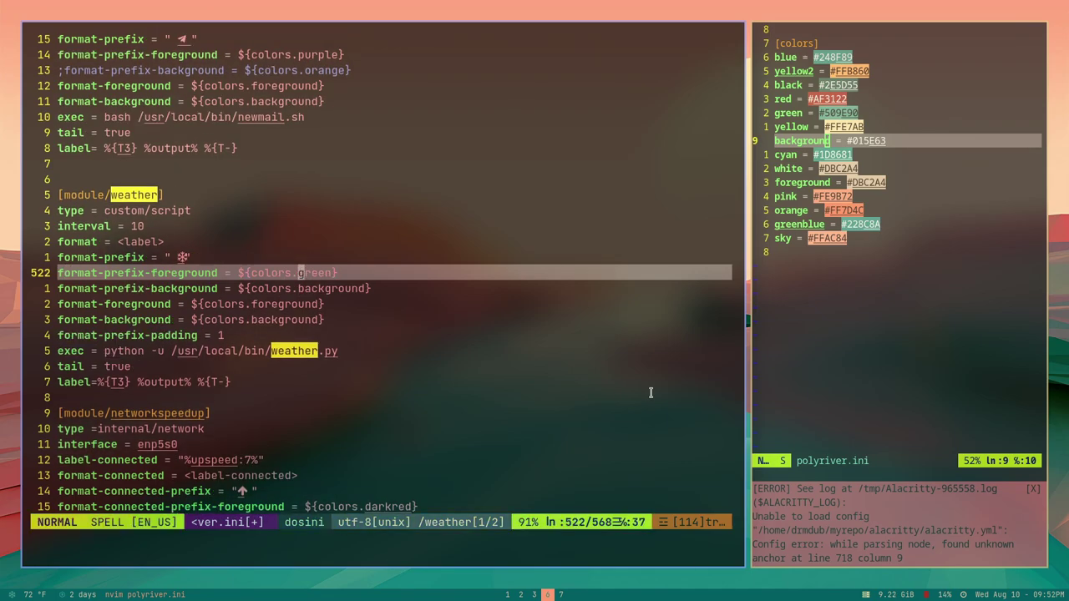
text(cwsky)
key(Escape)
key(j)
key(j)
key(h)
key(h)
key(h)
key(h)
key(h)
key(h)
key(h)
key(Escape)
key(super+t)
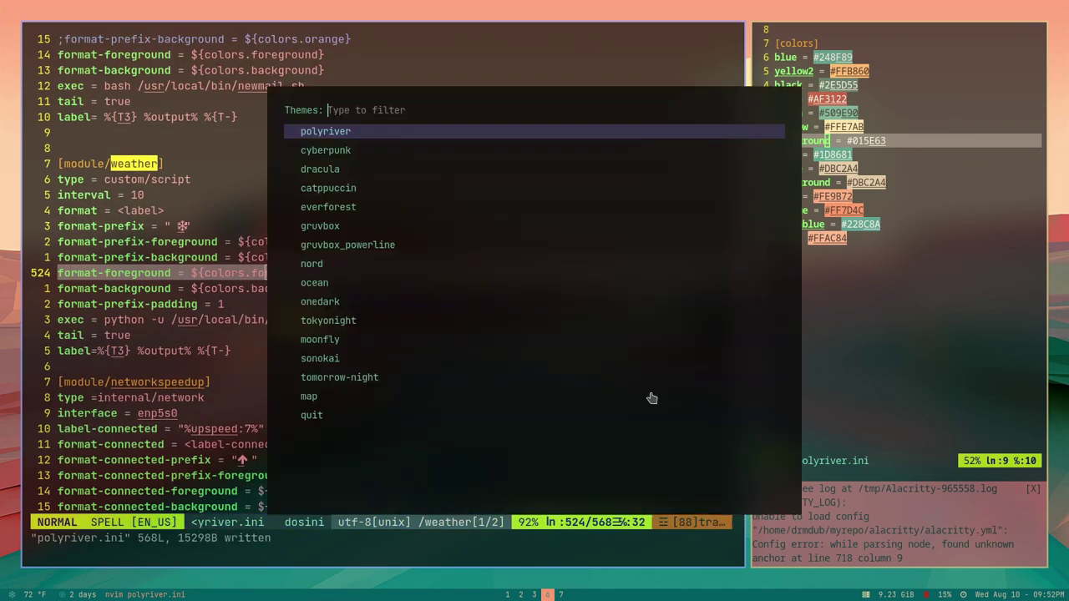
key(Return)
In the uptime module of polyriver.ini, replace the color name in format-prefix-foreground and save the file
text(/uptime)
key(Return)
click(722, 491)
key(n)
key(n)
key(j)
key(j)
key(j)
key(j)
key(j)
key(j)
key(j)
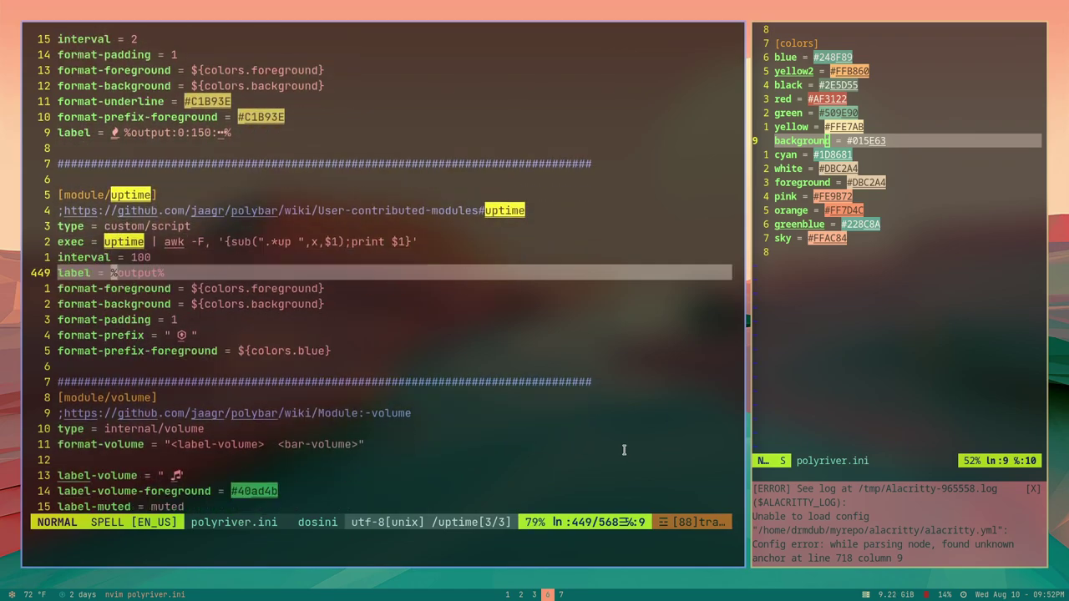
key(f)
key(b)
key(c)
key(i)
key(w)
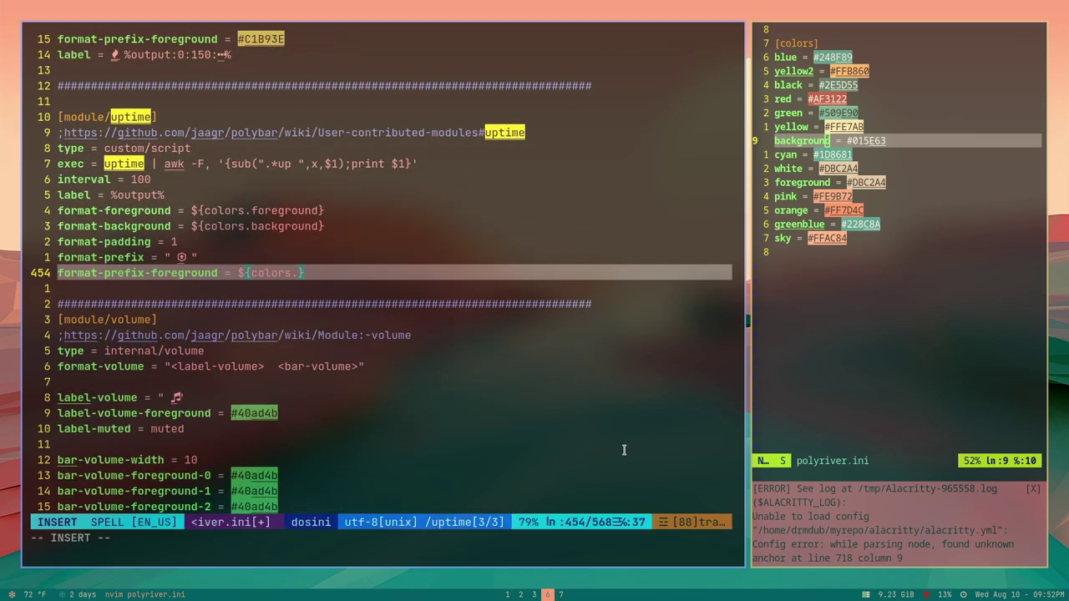
key(Escape)
text(k:w)
key(Return)
In the memory2 module, set format-prefix-foreground to colors.pink and save the file
text(/memory2)
key(Return)
key(j)
key(j)
key(j)
key(j)
key(j)
key(j)
key(j)
key(j)
key(j)
key(j)
key(j)
key(j)
key(j)
key(j)
key(j)
key(j)
key(j)
key(j)
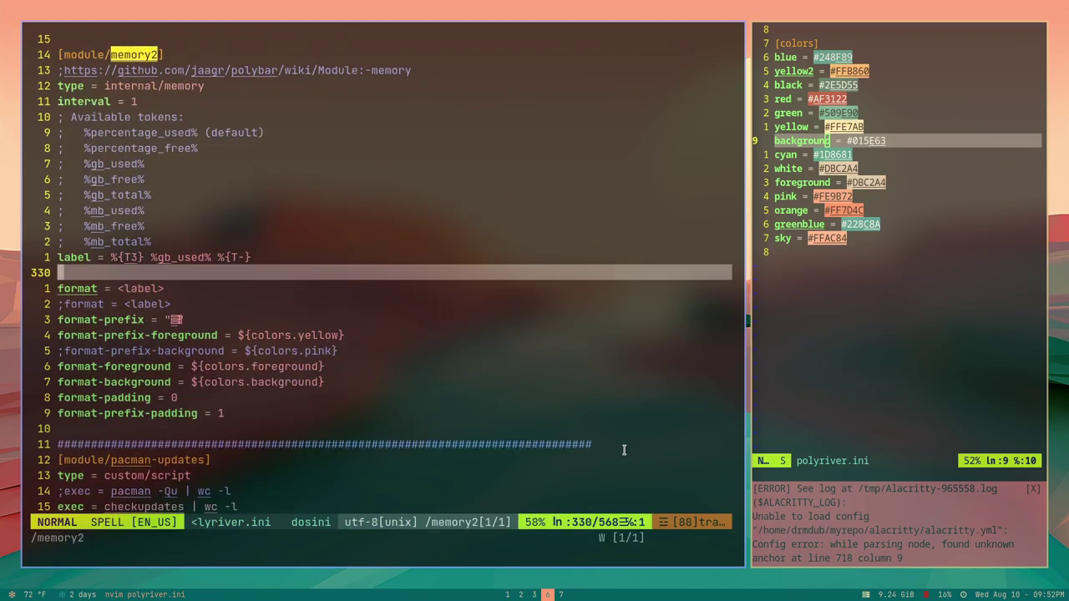
key(l)
key(l)
key(l)
key(l)
key(l)
key(l)
key(l)
key(l)
key(l)
key(l)
key(l)
key(l)
text(fy.j:w)
key(Return)
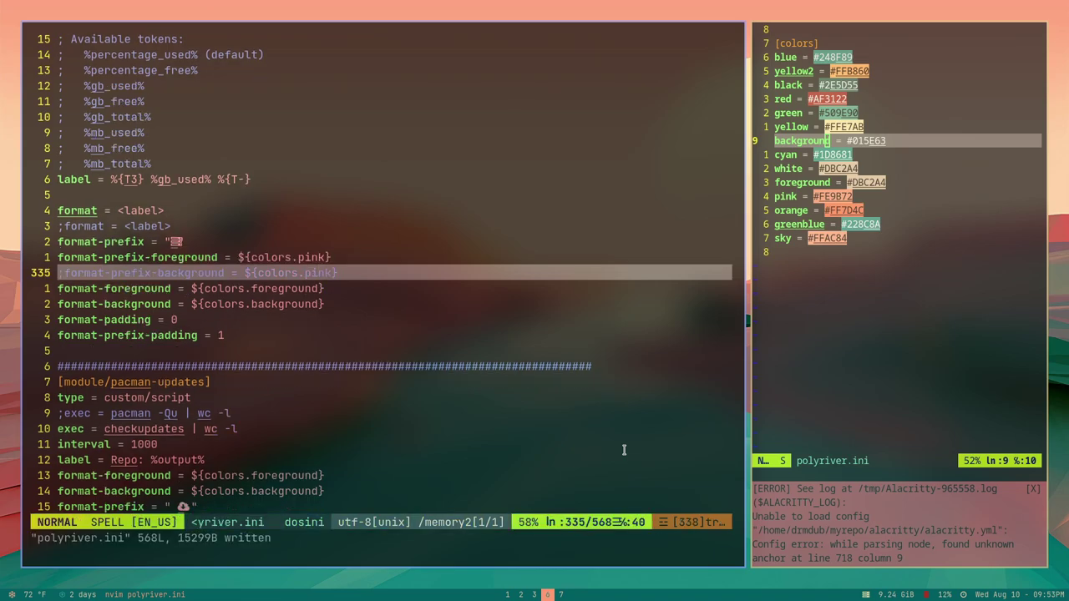
Uncomment memory2's format-prefix-background, set it to colors.greenblue, save the file, and dismiss the terminal's config error
text(fpciw)
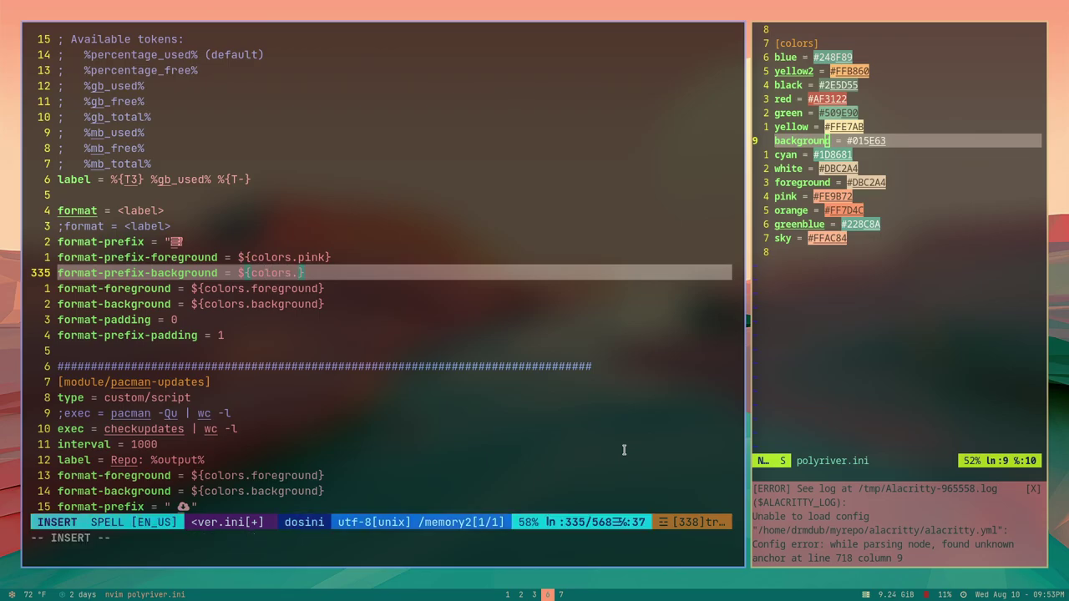
text(greenblue)
key(Escape)
text(:w)
key(Return)
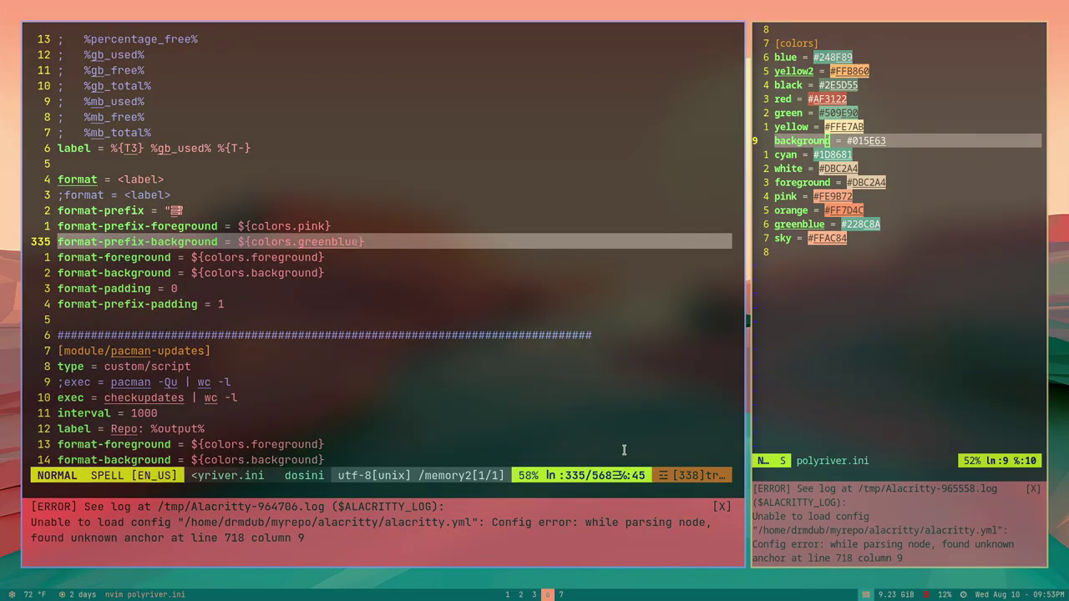
click(722, 507)
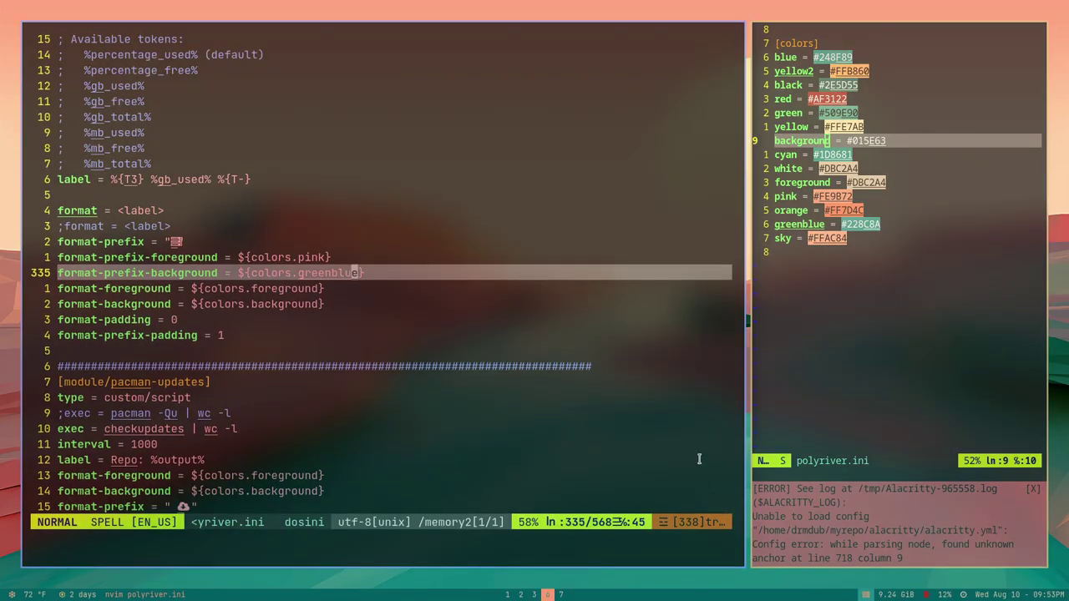
In the cpu2 module, uncomment format-prefix-background and set it to colors.cyan
text(/cpu2)
key(Return)
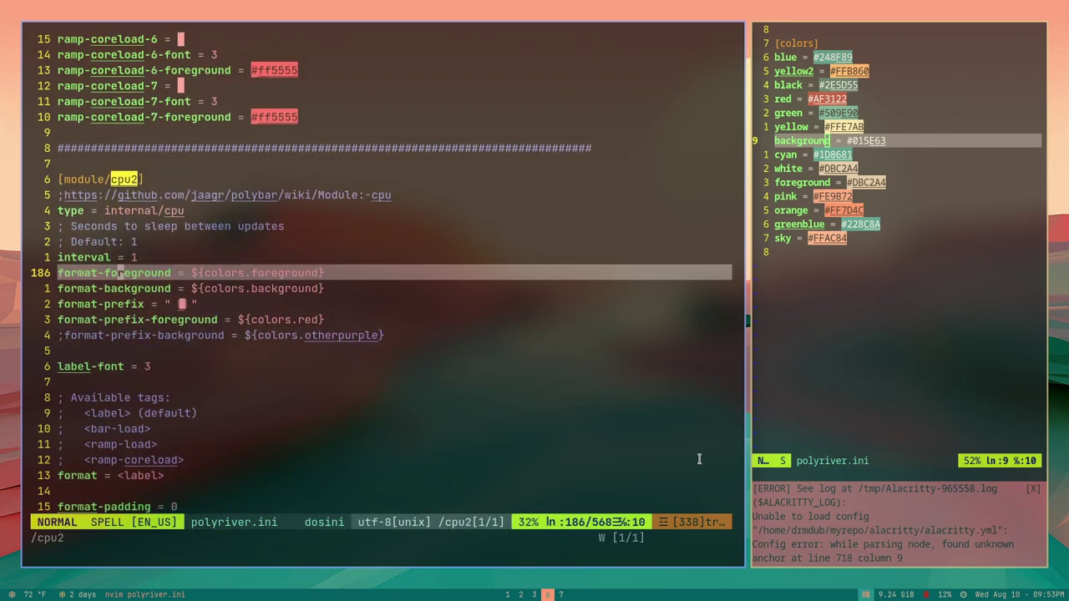
key(w)
key(w)
text(cwcy)
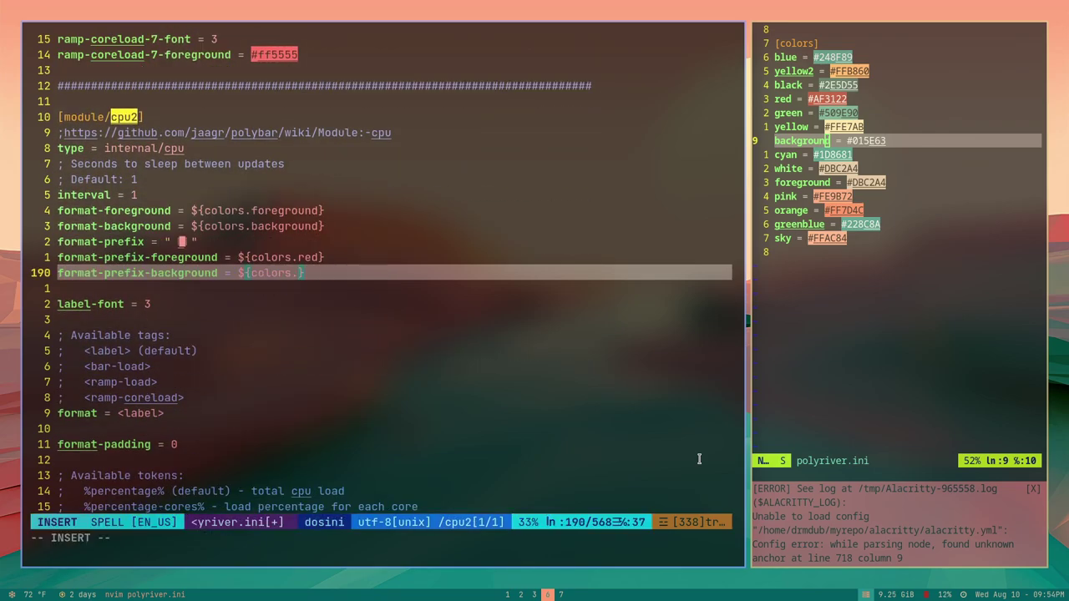
text(yan)
key(Escape)
Try colors.black as the cpu2 module's prefix foreground, save the file, and reapply the polyriver theme
text(kb)
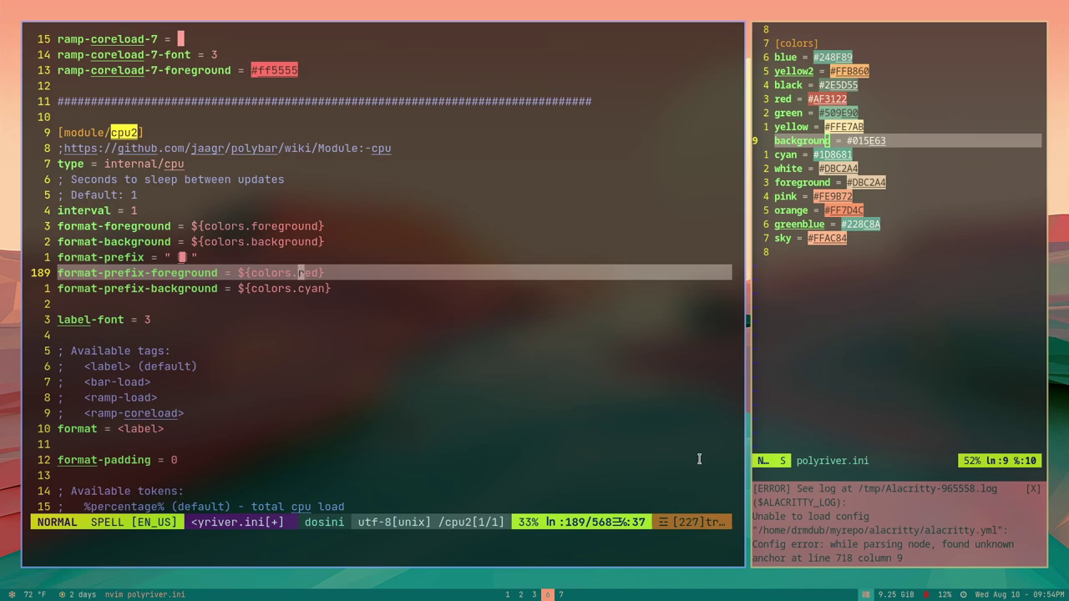
text(cwblack)
key(Escape)
key(k)
key(k)
text(:w)
key(Return)
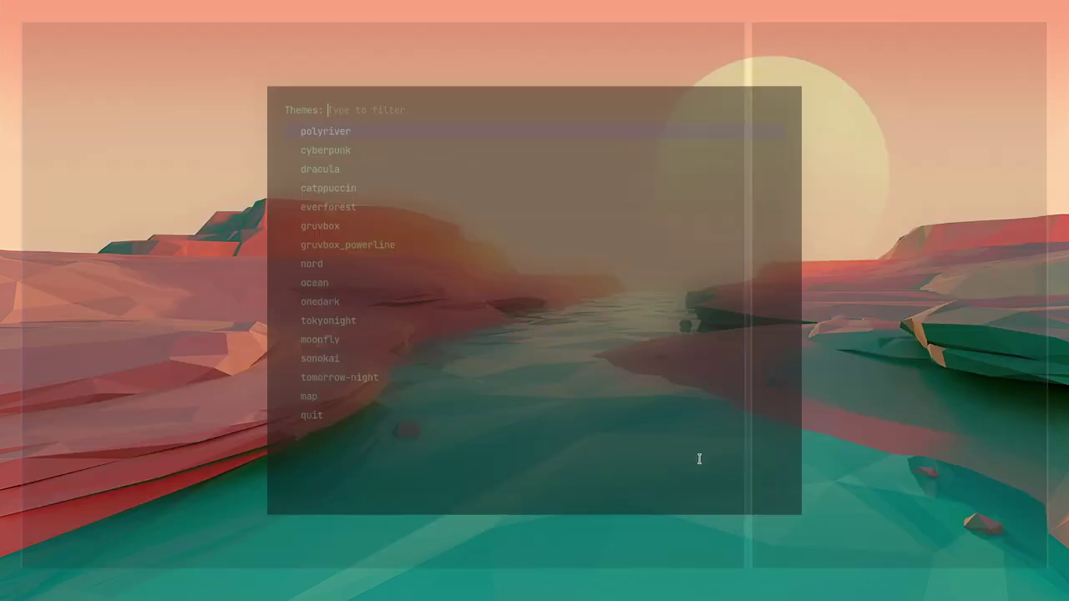
key(Return)
Set the cpu2 module's prefix foreground to colors.yellow, save the file, and dismiss the terminal's config error
key(j)
key(j)
text(bcwyellow)
key(Escape)
text(:w)
key(Return)
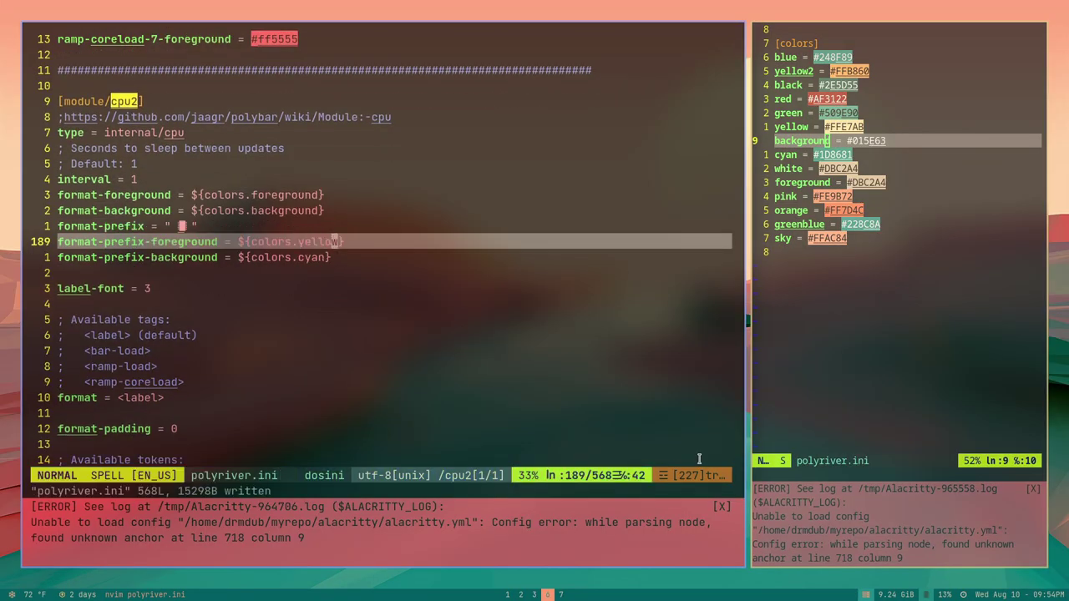
click(723, 505)
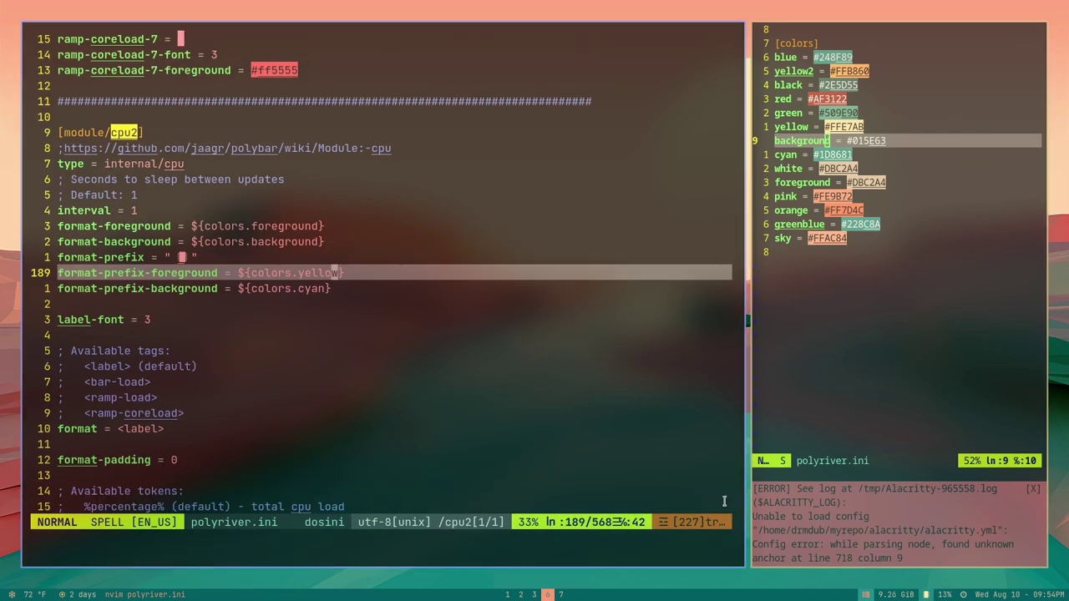
In the date module, set format-prefix-background to colors.green
text(/date)
key(Return)
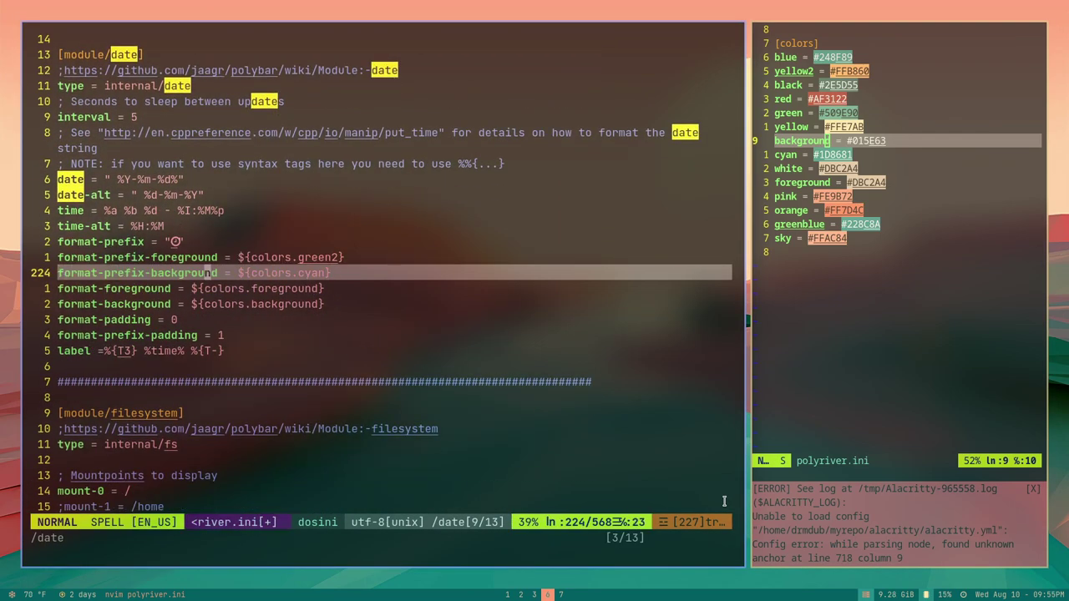
key(f)
key(y)
key(c)
key(i)
key(w)
Set the date module's format-prefix-foreground to colors.orange and save the file
text(kciw)
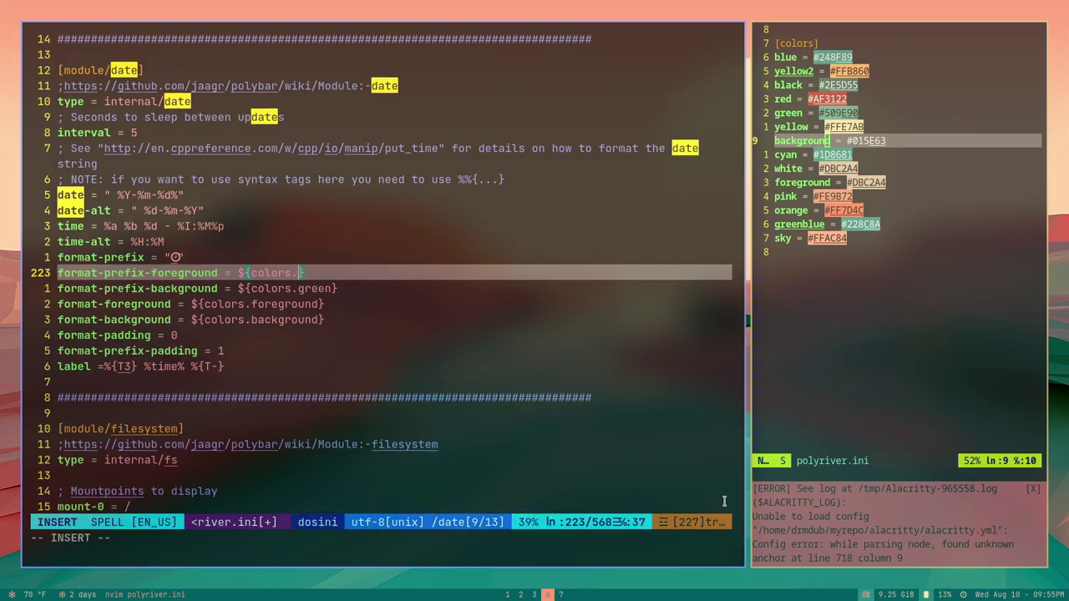
text(orange)
key(Escape)
key(j)
key(j)
key(j)
text(:w)
key(Return)
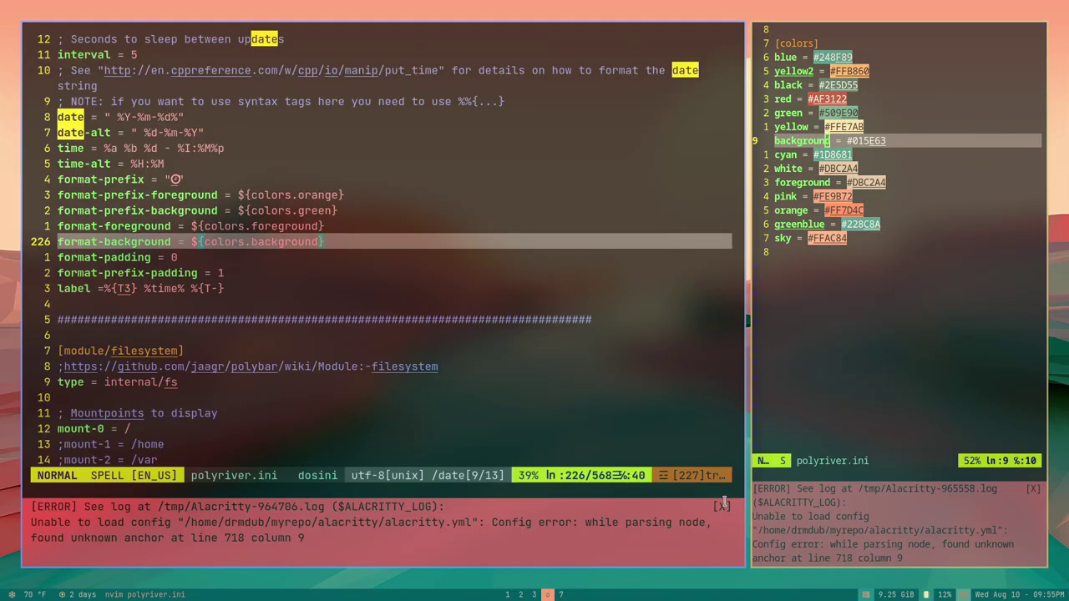
In the weather module, try colors.foreground as the format-prefix-background and save the file
text(/weather)
key(Return)
key(j)
key(j)
key(j)
key(j)
key(j)
key(j)
key(l)
key(l)
key(l)
key(l)
key(l)
key(l)
key(l)
key(l)
key(l)
key(l)
key(l)
key(l)
key(l)
key(l)
key(l)
key(l)
key(l)
key(l)
key(l)
key(l)
text(ciwforegrou)
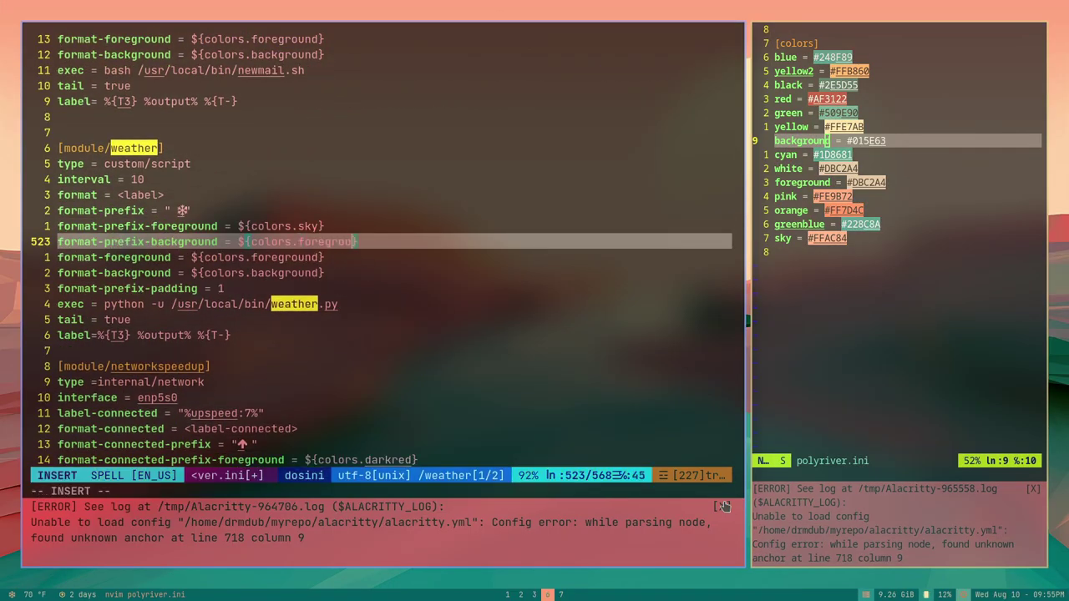
text(nd)
key(Escape)
text(:w)
key(Return)
Clear the color name in the weather module's prefix foreground and set its format-prefix-background to colors.sky
key(k)
key(h)
key(c)
key(i)
key(w)
key(Escape)
text(jlciwsky)
key(Escape)
Set the weather module's format-prefix-foreground to colors.greenblue, save the file, and reapply the polyriver theme
text(ki)
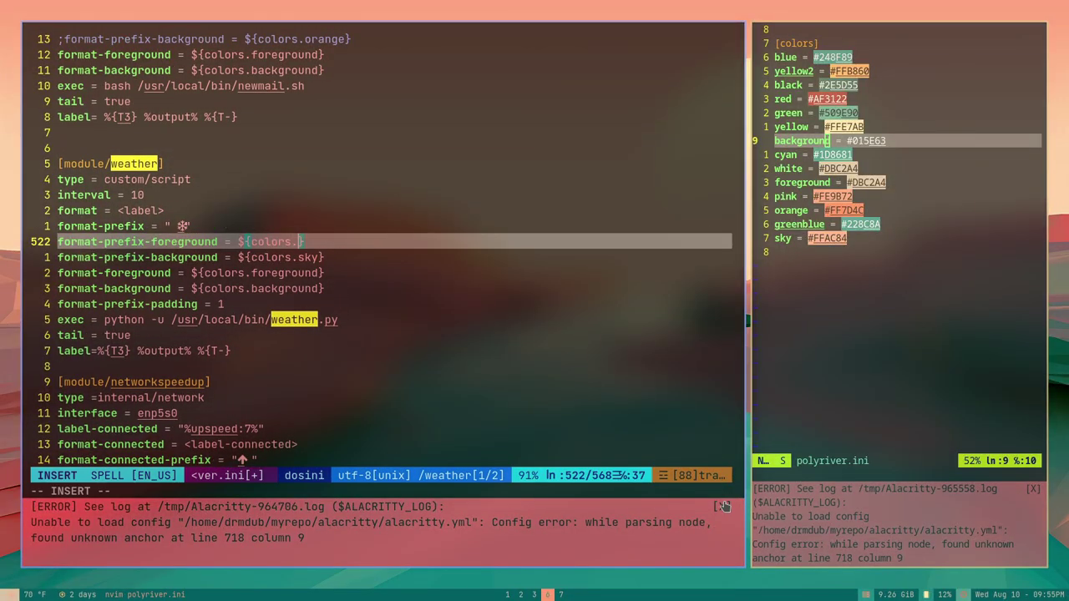
text(greenblue)
key(Escape)
text(:w)
key(Return)
key(super+t)
key(Return)
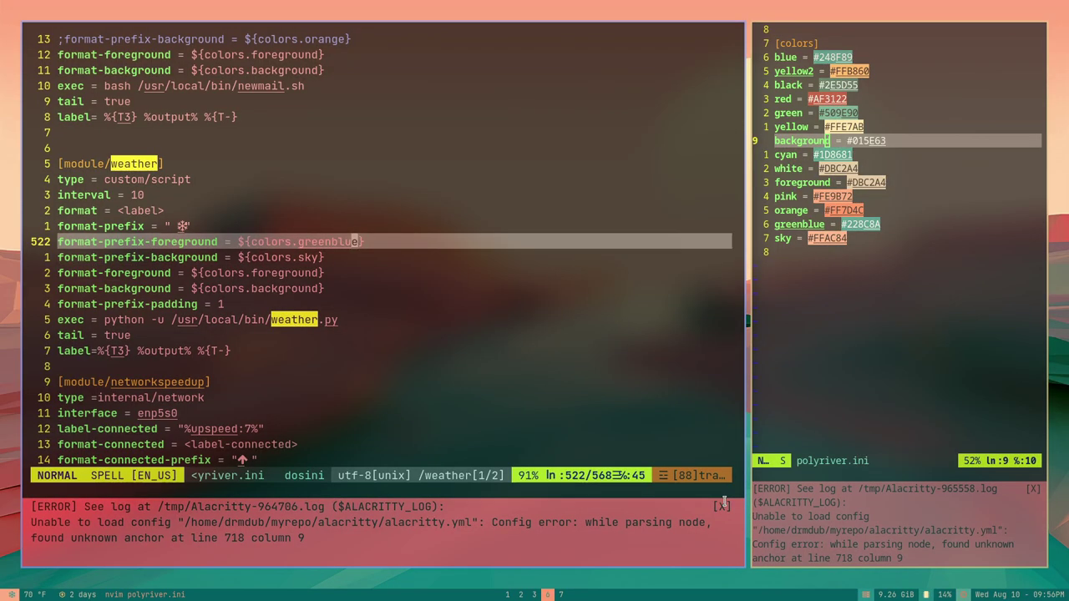
Remove the leading space before the weather module's prefix icon, save the file, and reapply the polyriver theme
key(k)
key(h)
key(h)
text(x:w)
key(Return)
key(super+t)
key(Return)
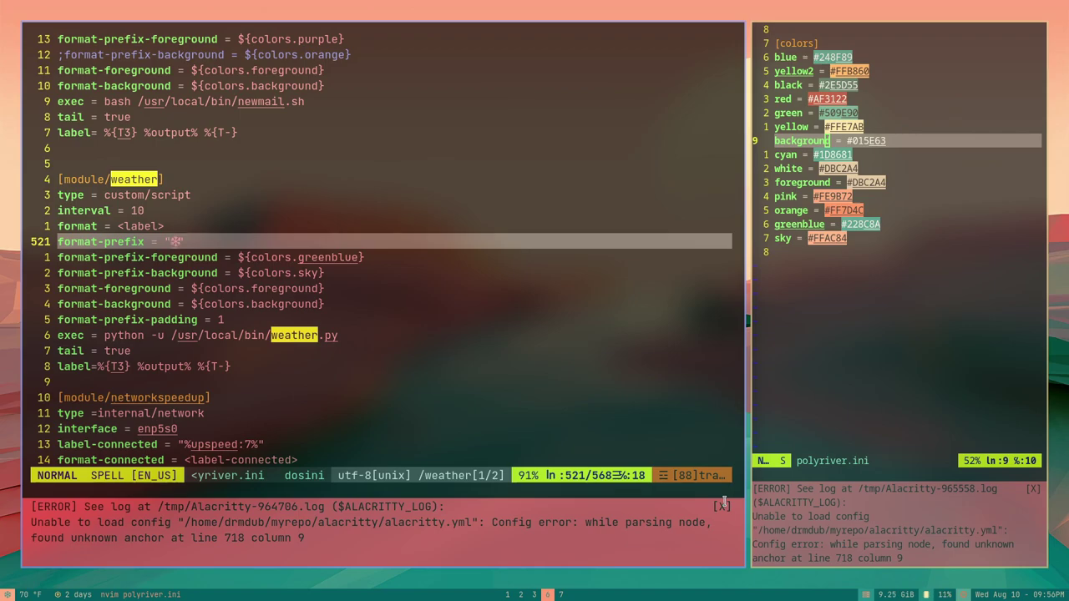
In the uptime module, duplicate the format-prefix-foreground line and rename the copy to format-prefix-background
text(/uptime)
key(Return)
key(j)
key(j)
key(j)
key(j)
key(j)
key(j)
key(j)
key(j)
key(j)
key(j)
key(y)
key(y)
key(p)
key(w)
key(w)
key(w)
text(wciwbackground)
key(Escape)
key(w)
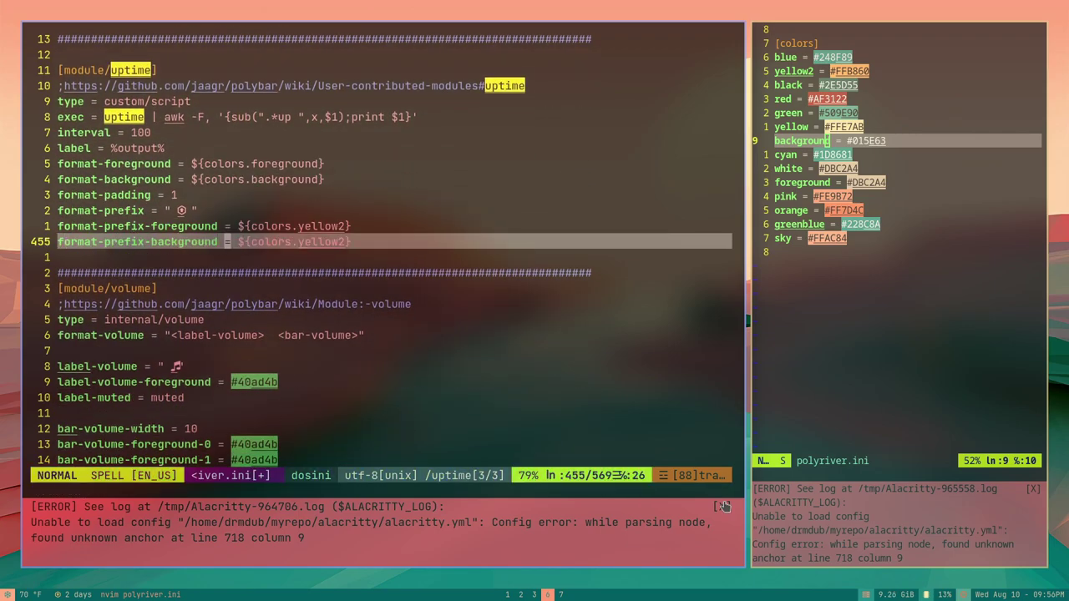
Set the uptime module's format-prefix-background to colors.orange
key(w)
key(w)
key(w)
key(w)
key(c)
key(i)
key(w)
text(orange)
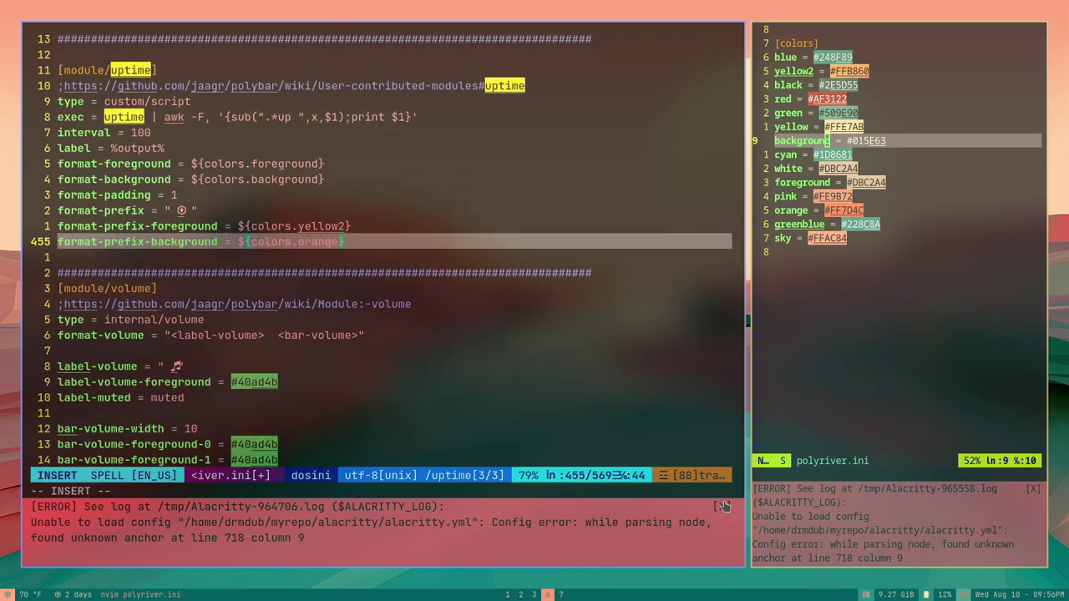
key(Escape)
Try colors.blue as the uptime module's format-prefix-foreground, save the file, and reapply the polyriver theme
text(kciwblue)
key(Escape)
text(:w)
key(Return)
key(super+t)
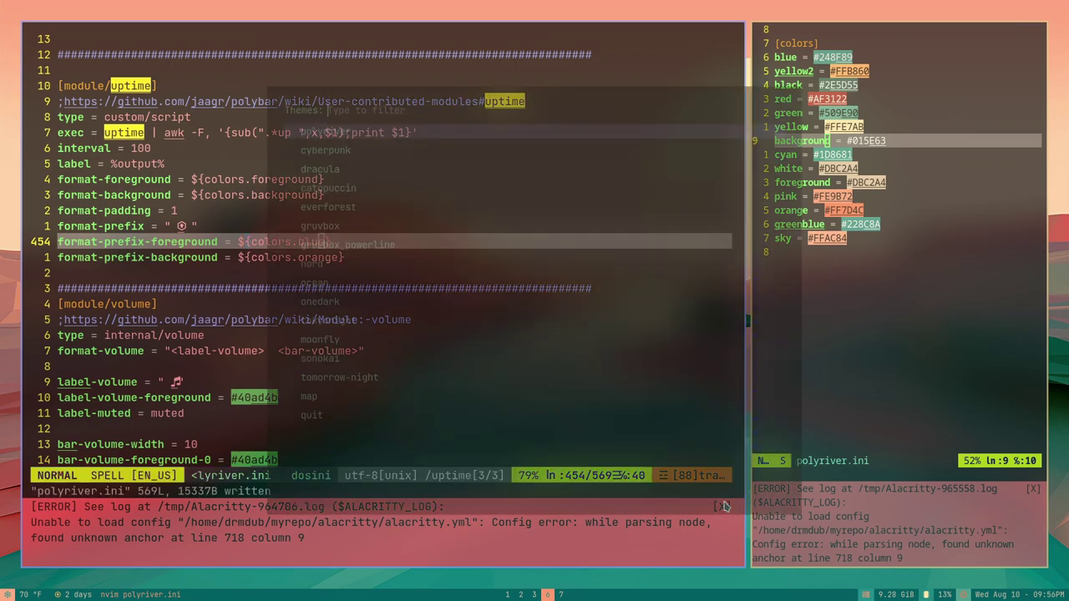
key(Return)
Set the uptime module's format-prefix-foreground to colors.black and save the file
text(bciwblack)
key(Escape)
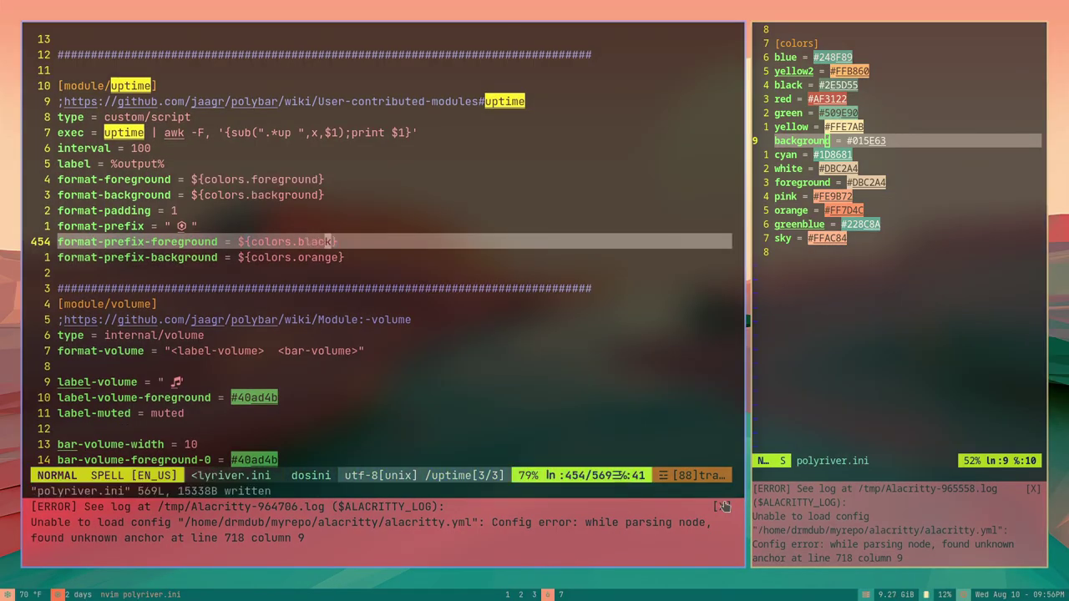
key(k)
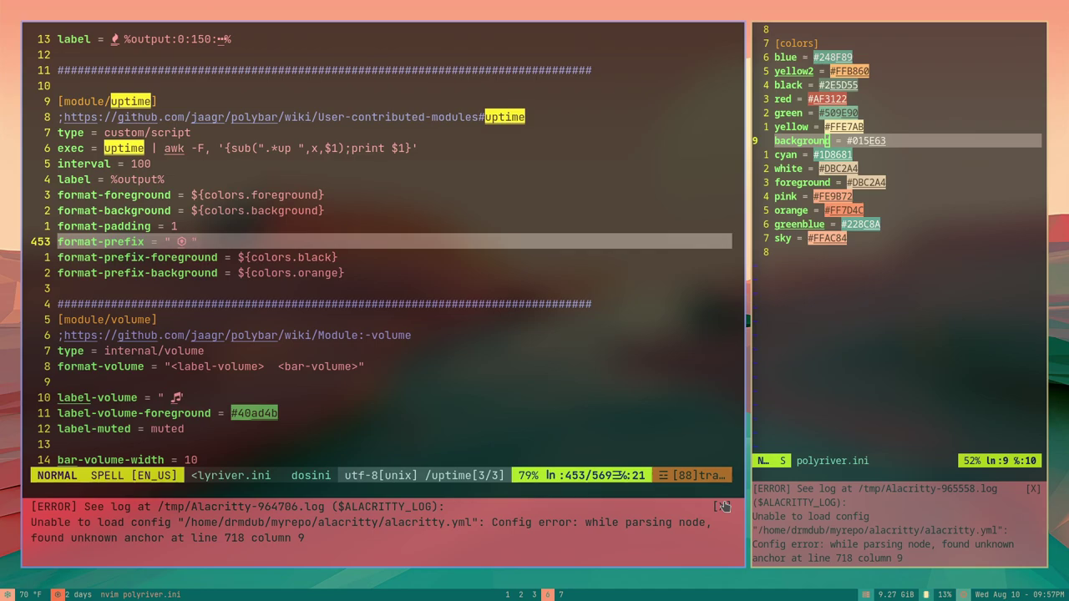
Replace the uptime module's label line with label= %{T3} %output% %{T-} and save the file
key(k)
key(k)
key(k)
key(k)
key(k)
key(k)
key(k)
key(k)
key(k)
key(j)
key(j)
key(j)
key(j)
key(j)
key(j)
key(j)
key(j)
key(j)
key(j)
key(j)
key(j)
key(j)
key(j)
key(j)
key(j)
key(j)
key(j)
key(j)
key(j)
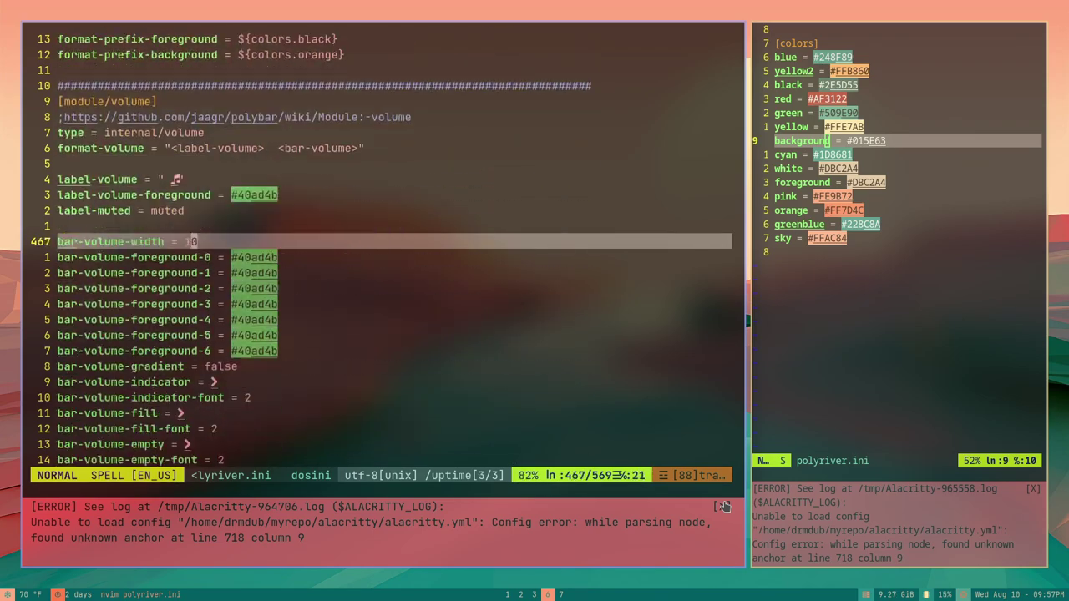
key(0)
scroll(723, 506, up, 18)
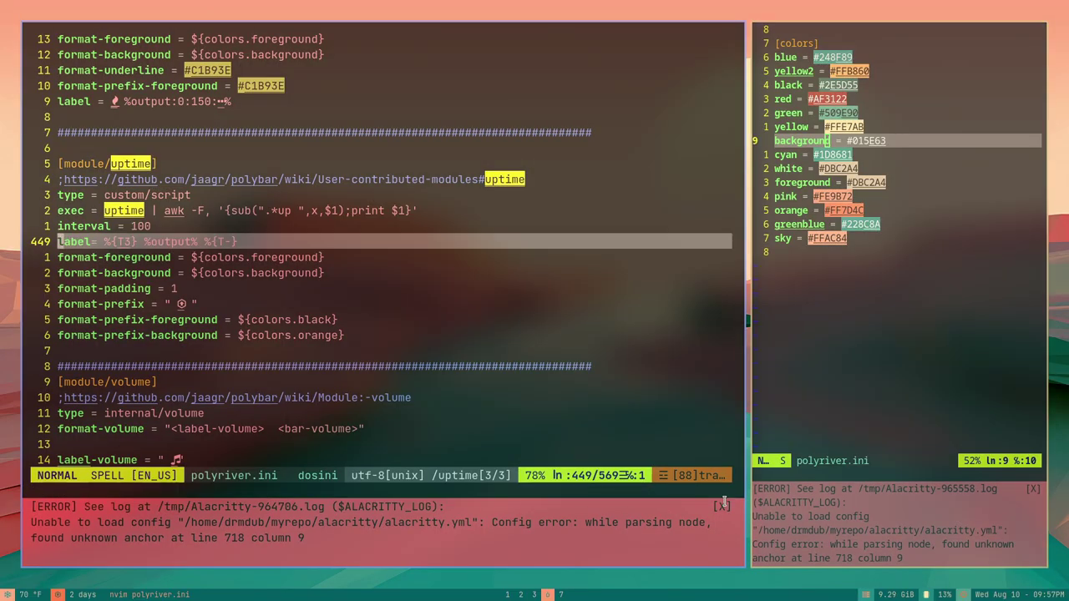
Open the polyriver bar configuration from the themes' configs folder
key(ctrl+n)
key(k)
key(k)
key(k)
key(k)
key(k)
key(k)
key(k)
key(k)
key(k)
key(Return)
In the first bar section, set border-top-size to 2 and border-color to colors.background
key(j)
key(j)
key(j)
key(j)
key(j)
key(j)
key(j)
key(j)
key(j)
key(j)
key(j)
key(j)
key(j)
key(j)
key(shift+4)
text(r2j)
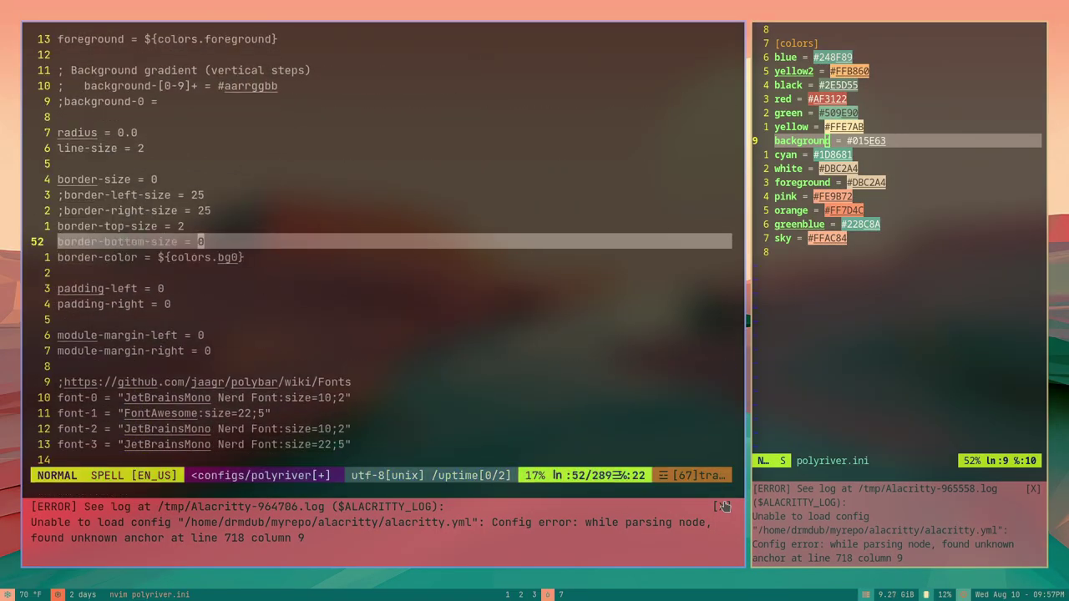
text(jbcwbackground)
key(Escape)
In the bar/mainbar2-i3 section, set both border-top-size and border-bottom-size to 2
key(j)
key(j)
key(j)
key(j)
key(j)
key(j)
key(j)
key(j)
key(j)
key(j)
key(j)
key(j)
key(j)
key(j)
key(j)
key(j)
key(j)
key(j)
key(j)
key(j)
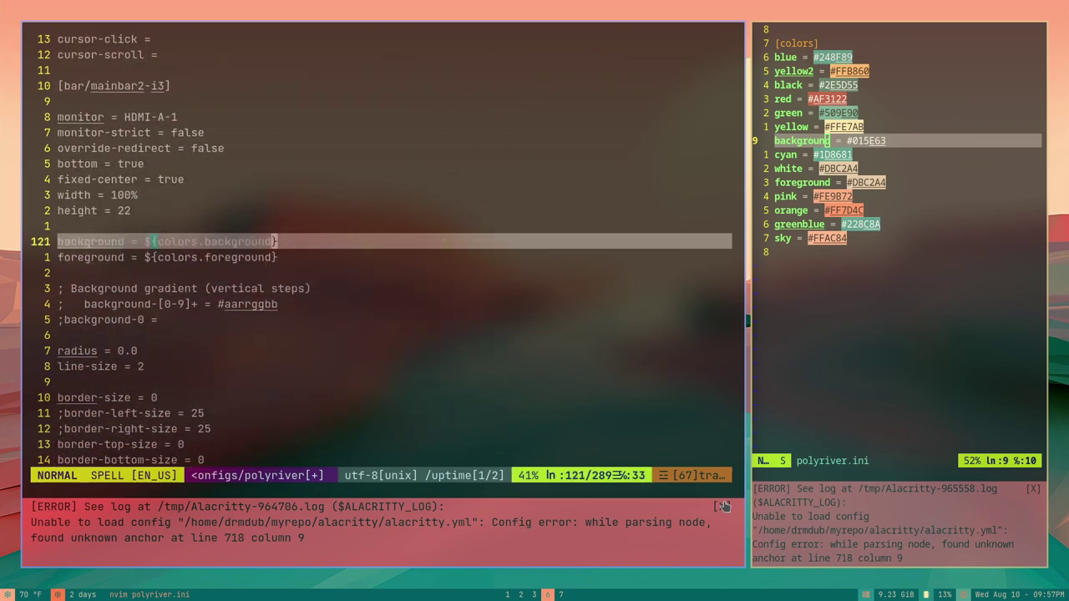
key(j)
key(j)
key(j)
key(j)
key(j)
key(j)
key(j)
key(j)
key(j)
key(j)
key(j)
key(j)
key(j)
text(s2)
key(Escape)
key(j)
key(shift+4)
text(s2)
key(Escape)
Set the mainbar2-i3 bar's border-color to colors.background and save the configuration
key(j)
key(w)
key(w)
text(cwbackgroun)
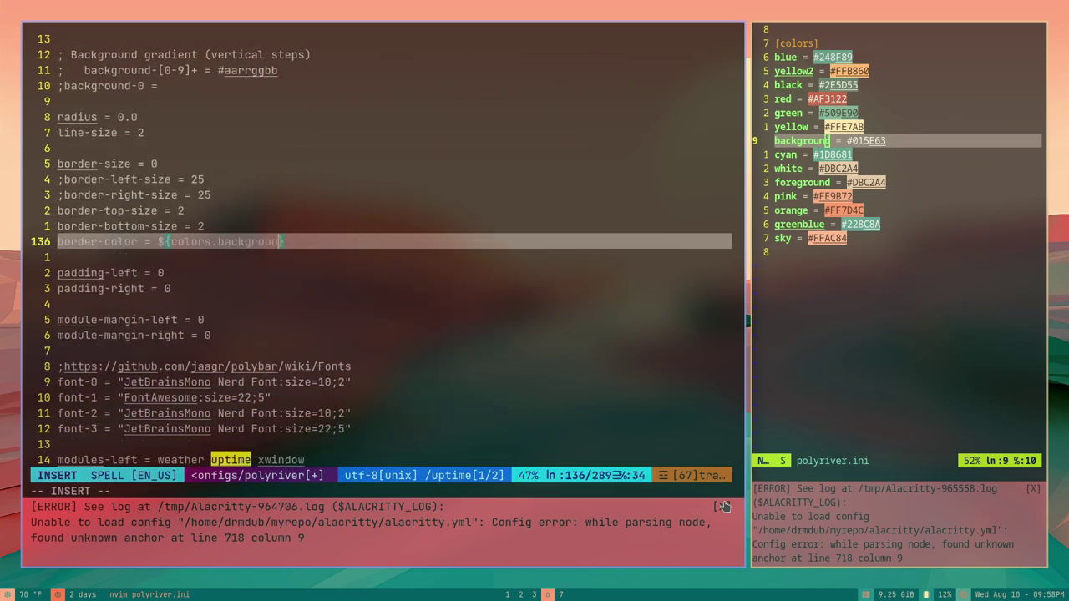
text(d)
key(Escape)
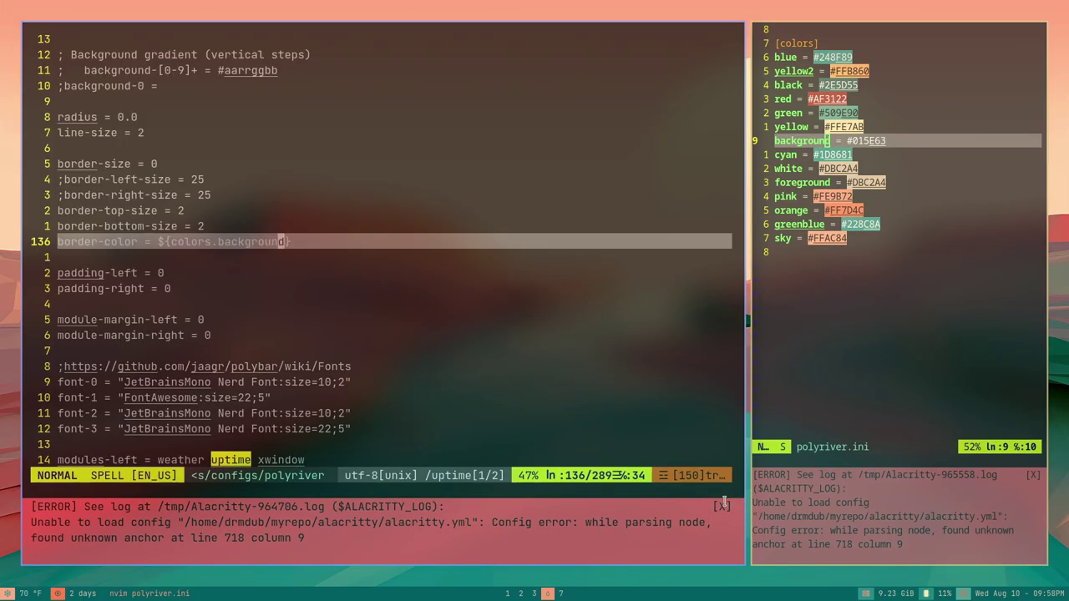
Dismiss the Alacritty config error message in the editor terminal and show the polybar themes file tree
key(super+5)
key(super+6)
click(725, 506)
key(ctrl+n)
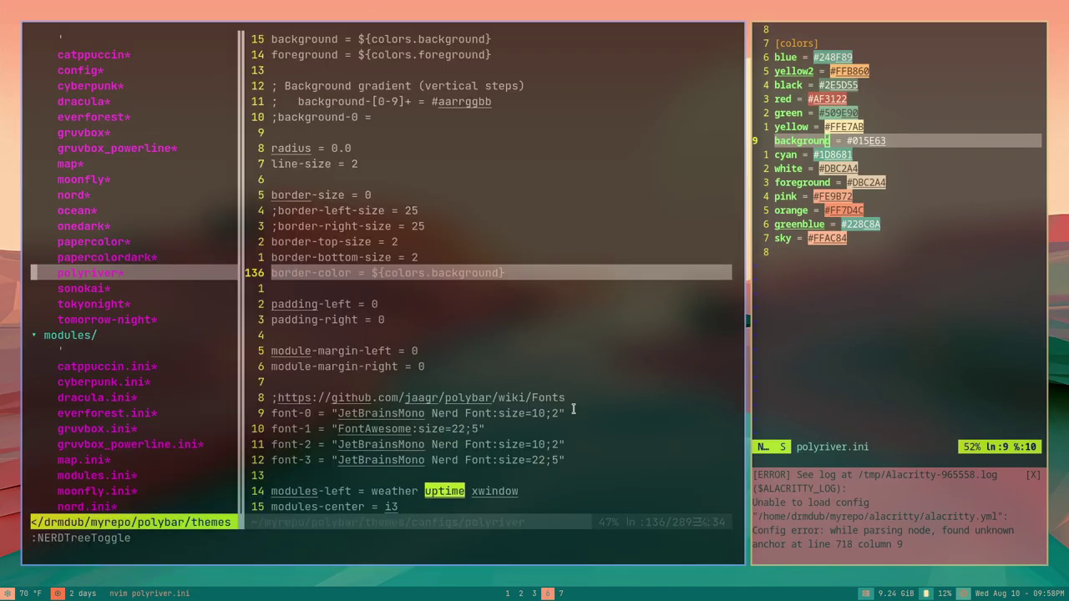
Close the polybar themes file tree and quit the editor to return to the shell
key(u)
key(u)
key(k)
key(k)
key(k)
key(k)
key(k)
key(k)
key(k)
key(k)
key(ctrl+n)
text(:q)
key(Return)
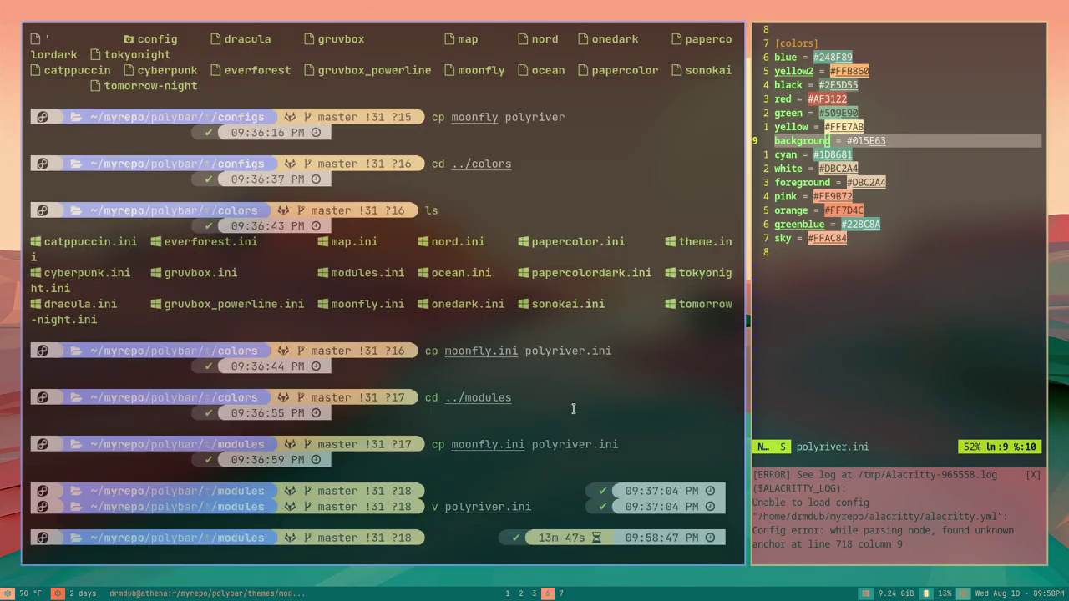
Change the shell's directory to i3/themes in the repository and list its theme files
text(cd ....)
key(Return)
text(cd i3/themes)
key(Return)
key(ctrl+l)
text(ls)
key(Return)
Copy moonfly.conf to polyriver.conf and, in the new file, change the header comment to #polyriver
text(cp moonfly.conf polyriver.conf)
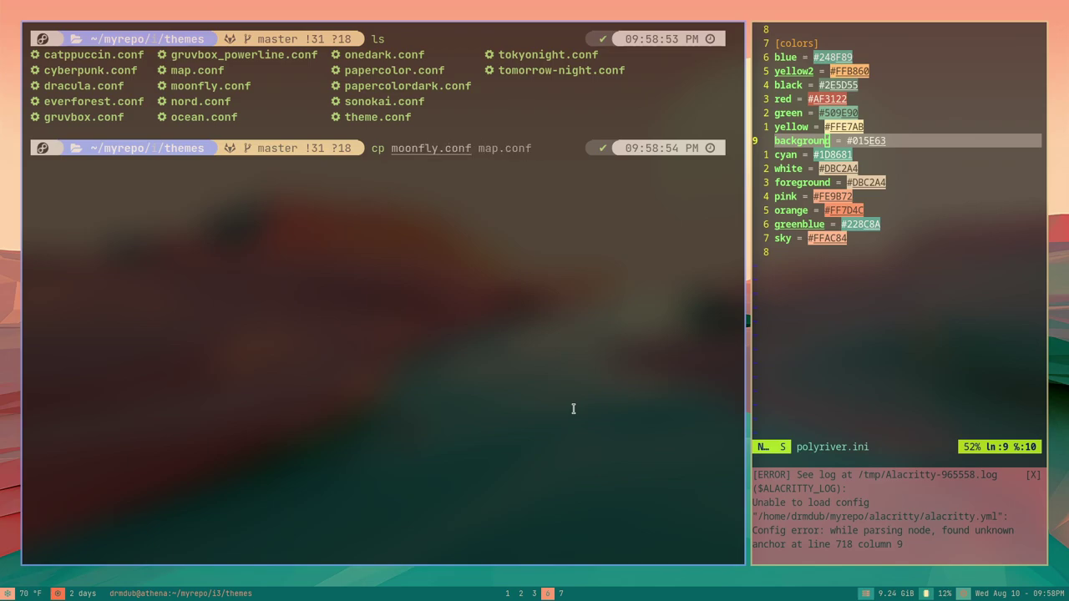
key(Return)
text(vim polyriver.conf)
key(Return)
key(c)
key(c)
text(#polyriver)
key(Escape)
In the client.focused row, set the border, background, indicator and child_border colors to #248f89
key(j)
key(j)
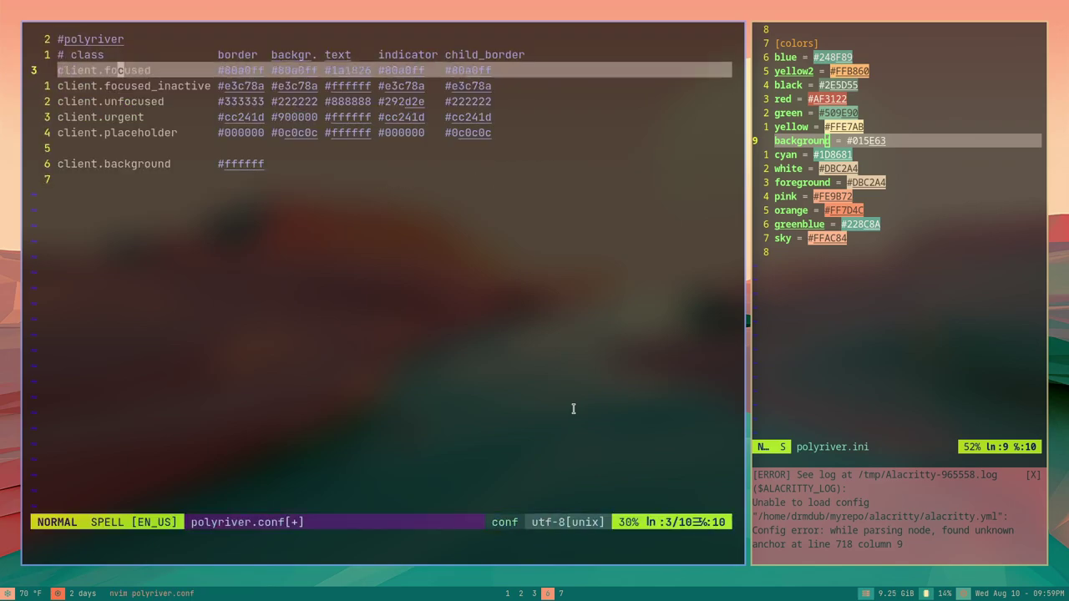
key(l)
key(l)
key(l)
key(l)
key(l)
key(l)
key(l)
key(l)
key(l)
key(l)
key(l)
key(l)
key(l)
key(l)
key(l)
key(l)
text(cw248f89)
key(Escape)
key(W)
key(period)
key(W)
key(W)
key(period)
key(W)
key(period)
In the client.focused_inactive row, set border, background, indicator and child_border to #dbc2a4, saving and closing polyriver.conf
key(j)
key(B)
key(B)
key(B)
key(B)
key(B)
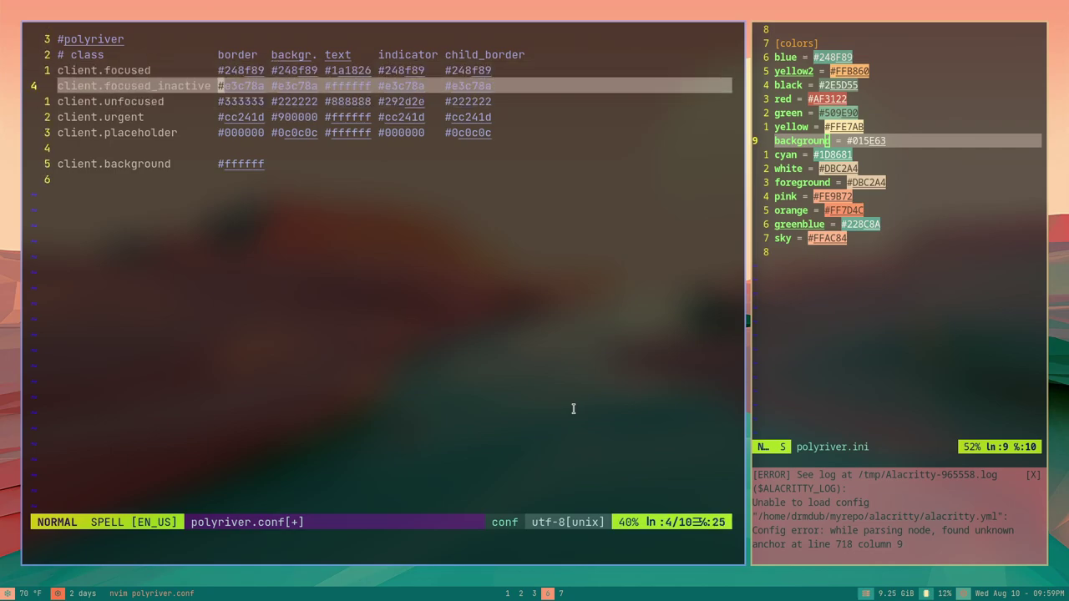
text(cW#dbc2a4)
key(Escape)
key(W)
key(period)
key(W)
key(W)
key(period)
key(W)
key(period)
key(shift+z)
key(shift+z)
Close the i3 themes terminal and widen the terminal.sexy window beside the polyriver.ini editor, dismissing the Alacritty error messages
key(super+t)
key(Return)
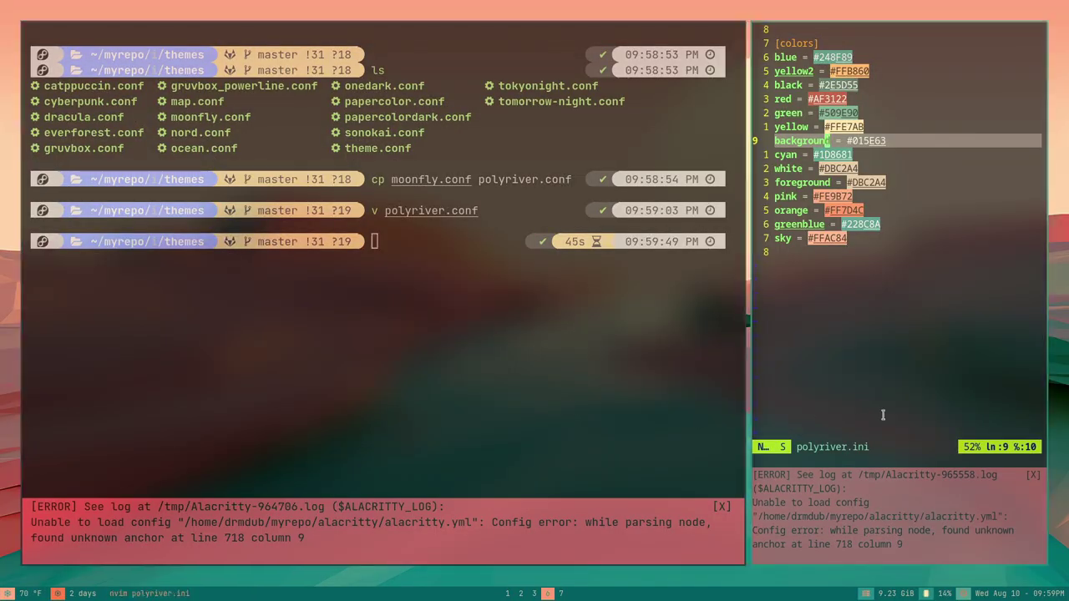
click(728, 509)
key(super+q)
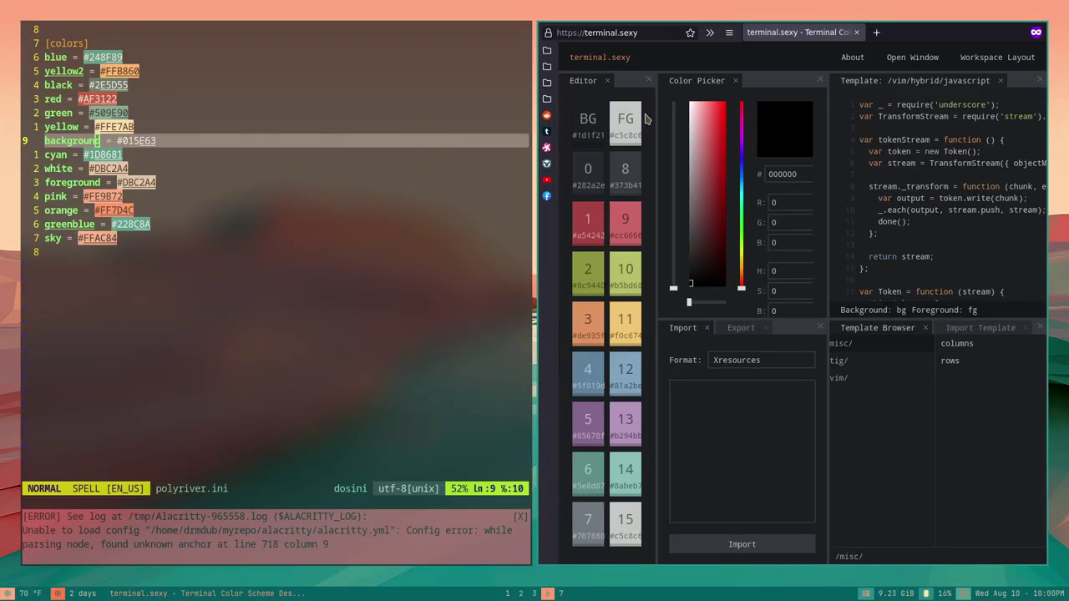
key(super+ctrl+Left)
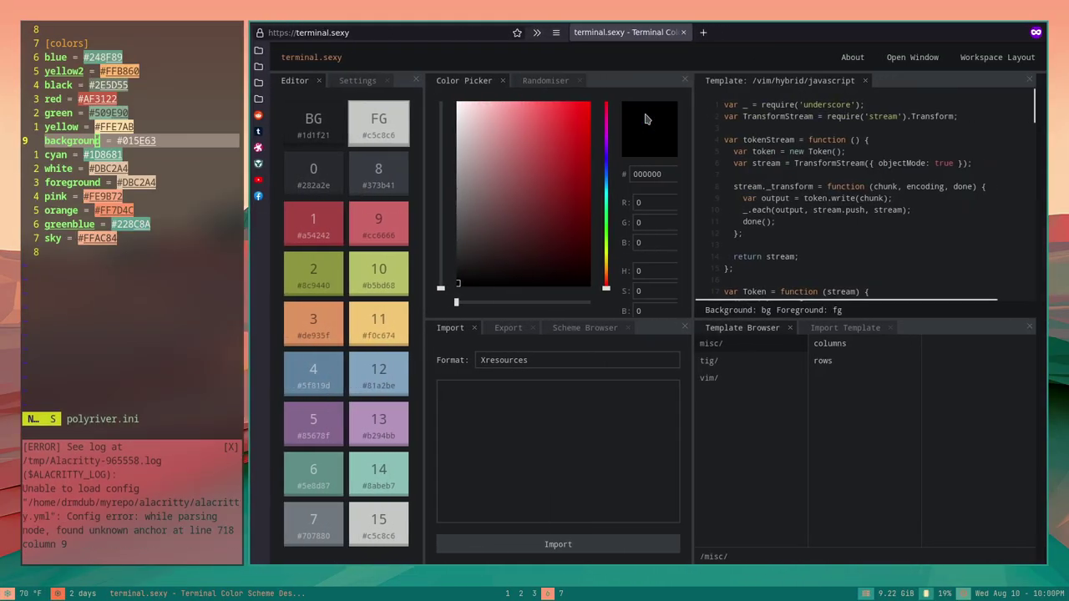
click(197, 447)
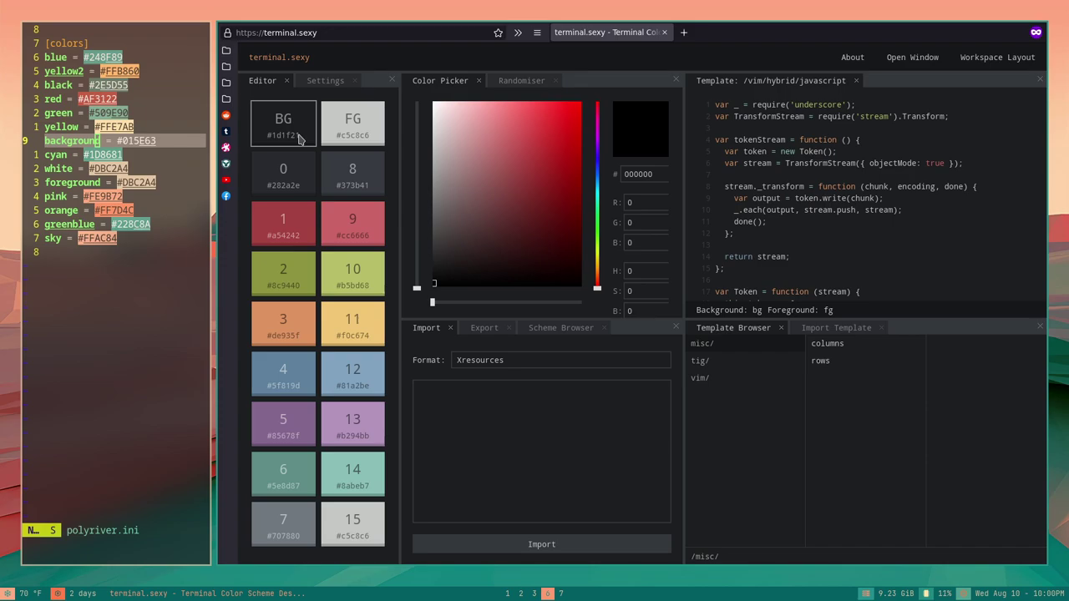
In terminal.sexy, set the scheme's background color to #2E5D55 and the foreground color to #FFE7AB
click(299, 138)
drag(655, 174, 607, 177)
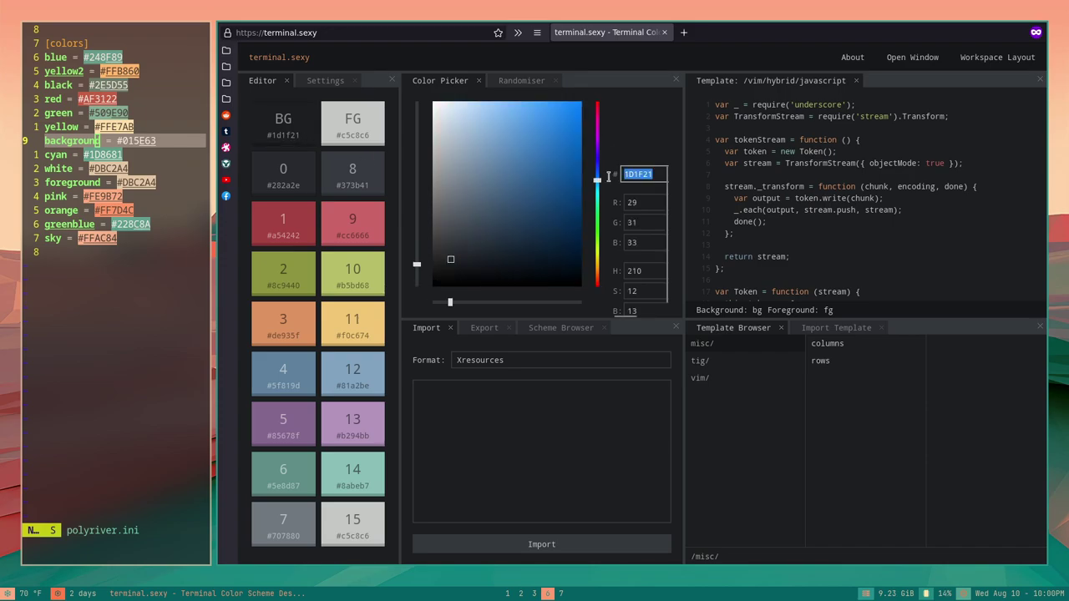
text(2E5)
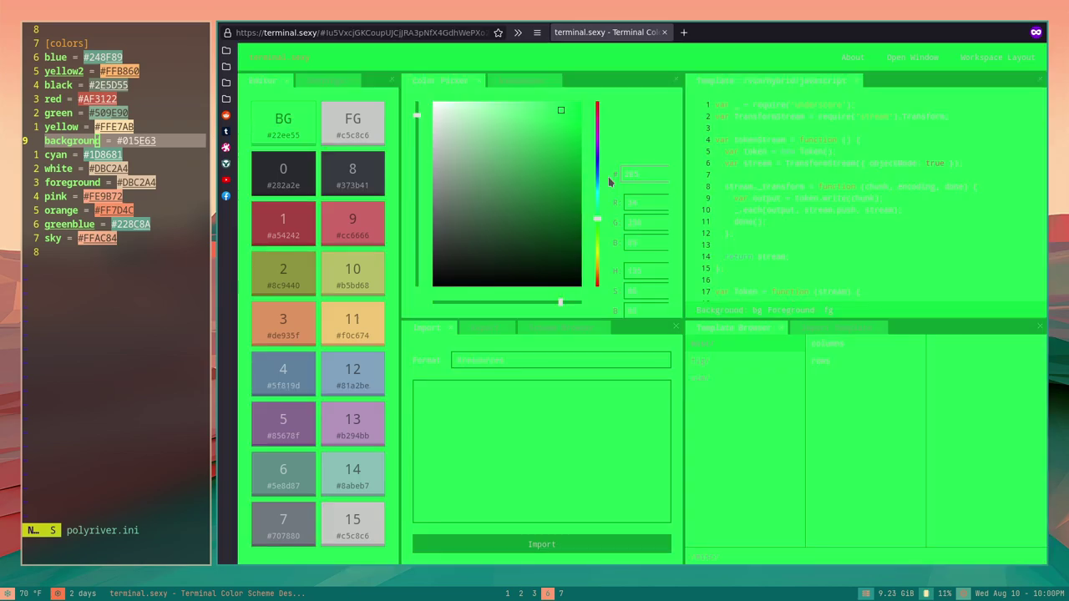
text(D55)
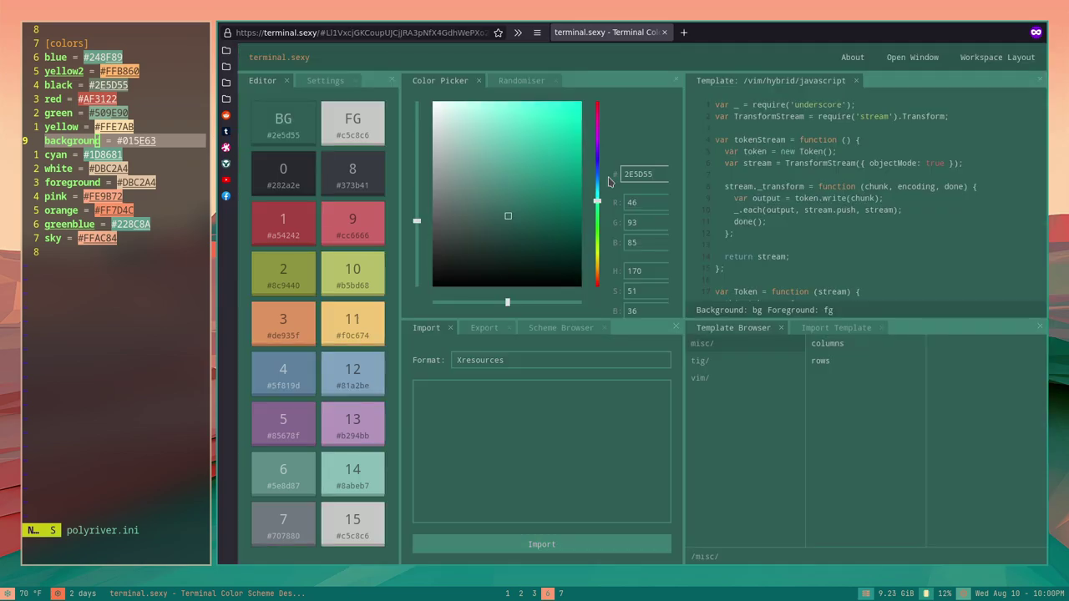
click(364, 134)
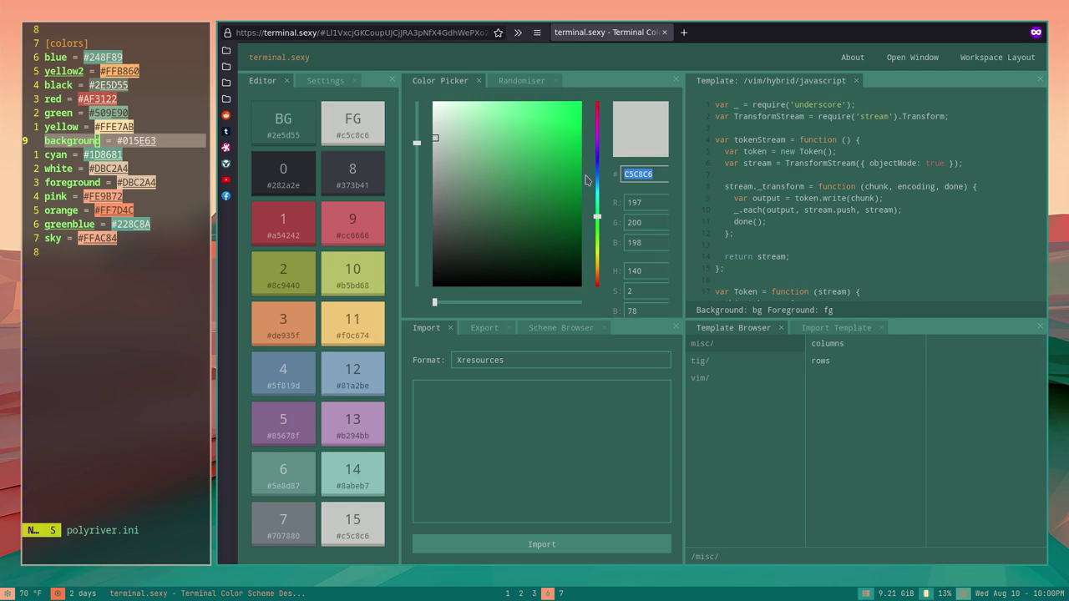
text(FFE7A)
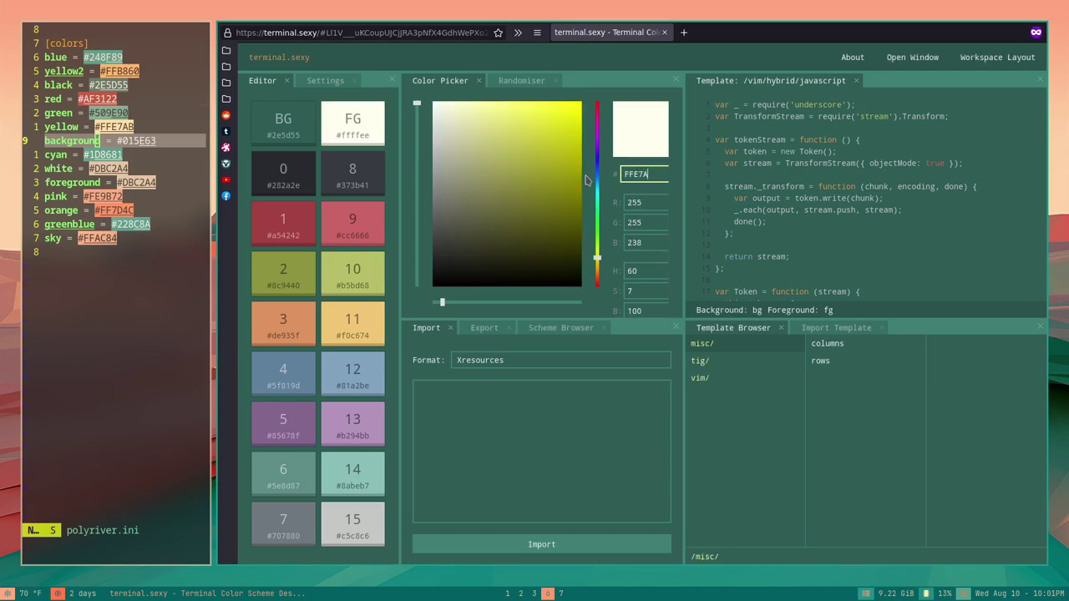
text(B)
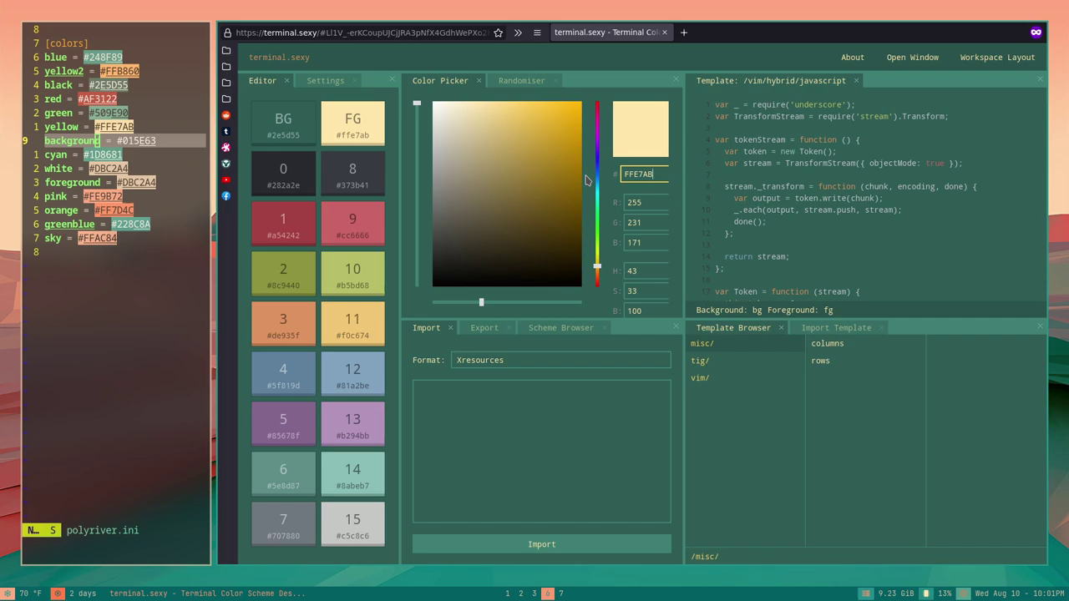
Set terminal color 1 to the palette's red, #AF3122
click(284, 222)
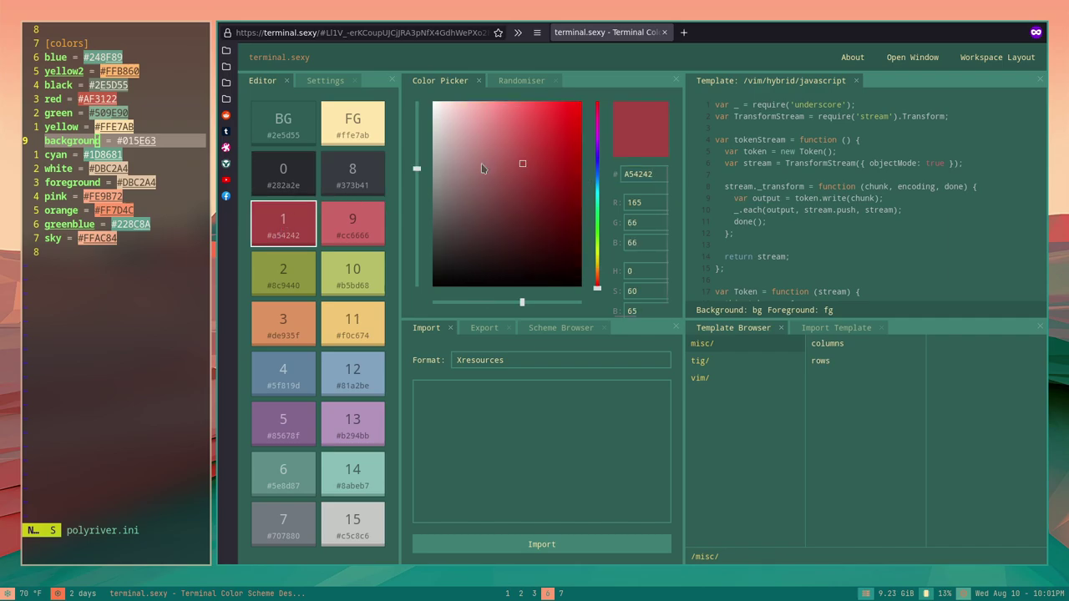
click(626, 173)
text(AF)
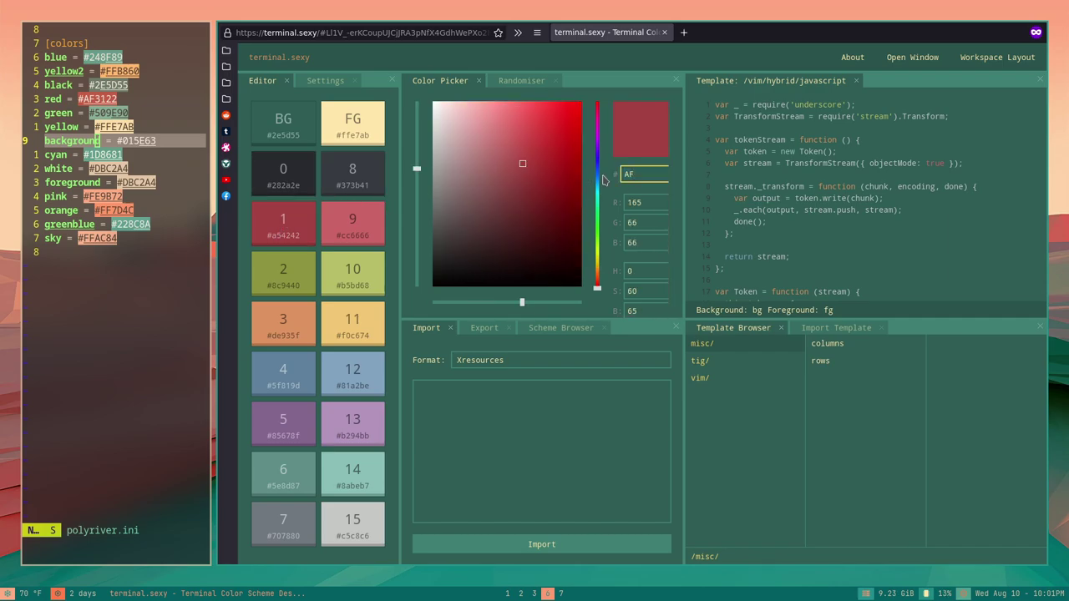
text(3122)
click(352, 222)
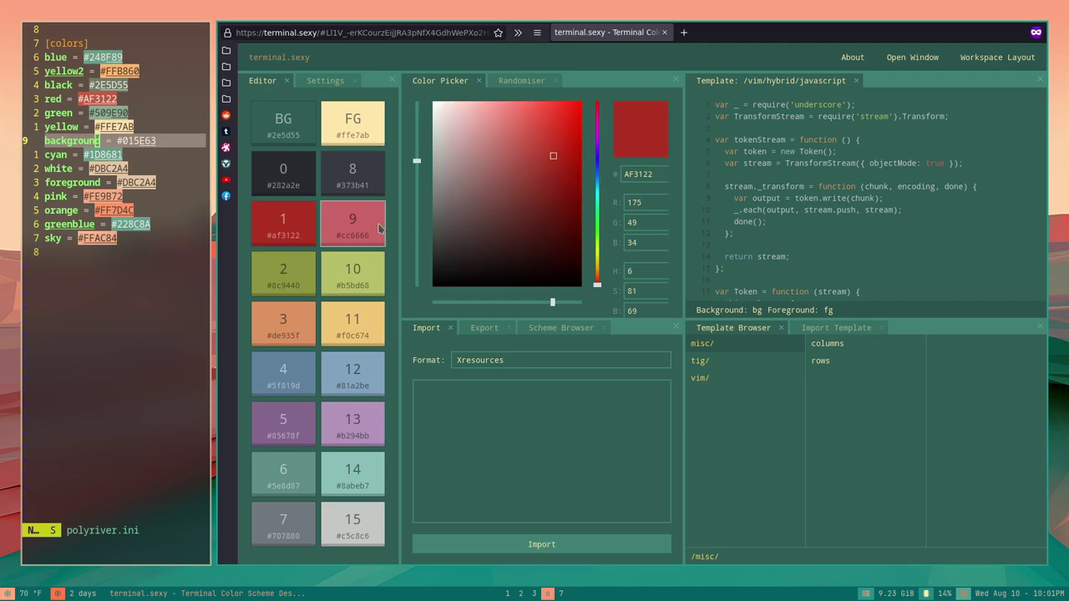
click(656, 172)
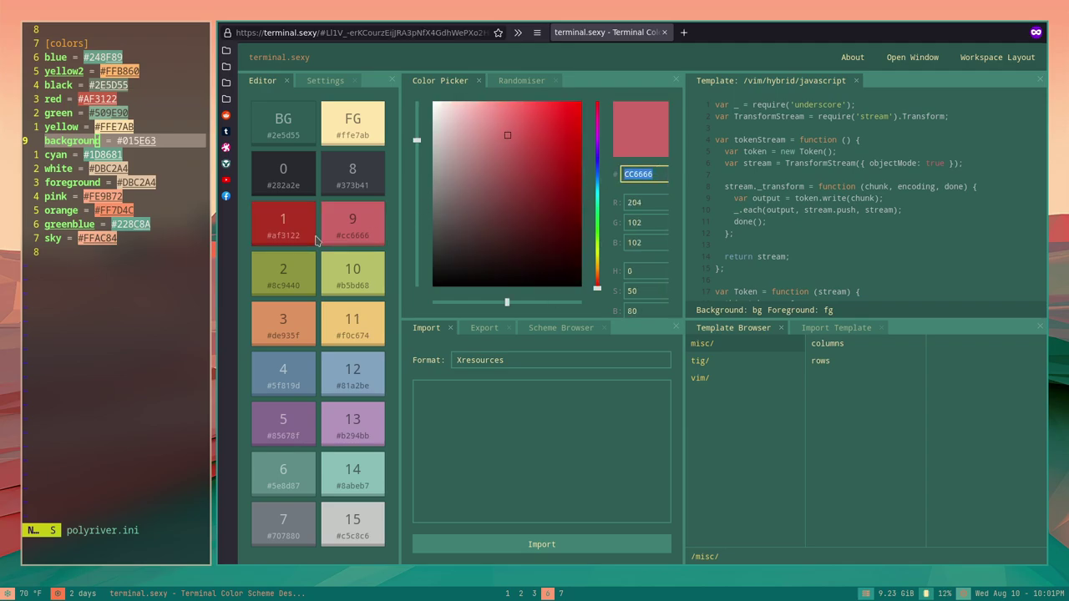
Set terminal color 2 to #509E90 and its bright counterpart, color 10, to #228C8A
click(282, 264)
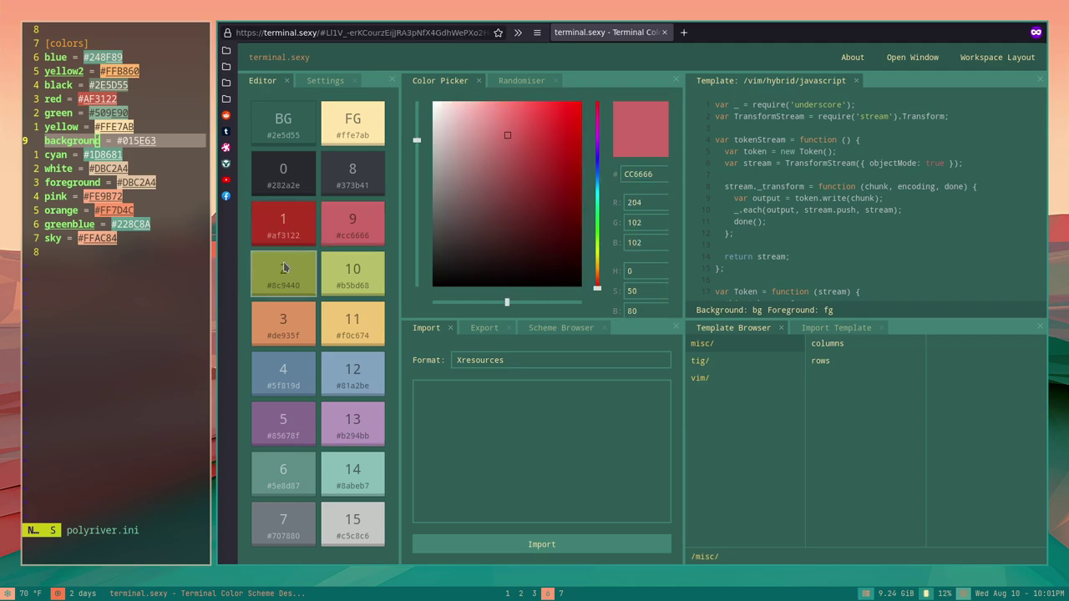
click(643, 172)
text(509E90)
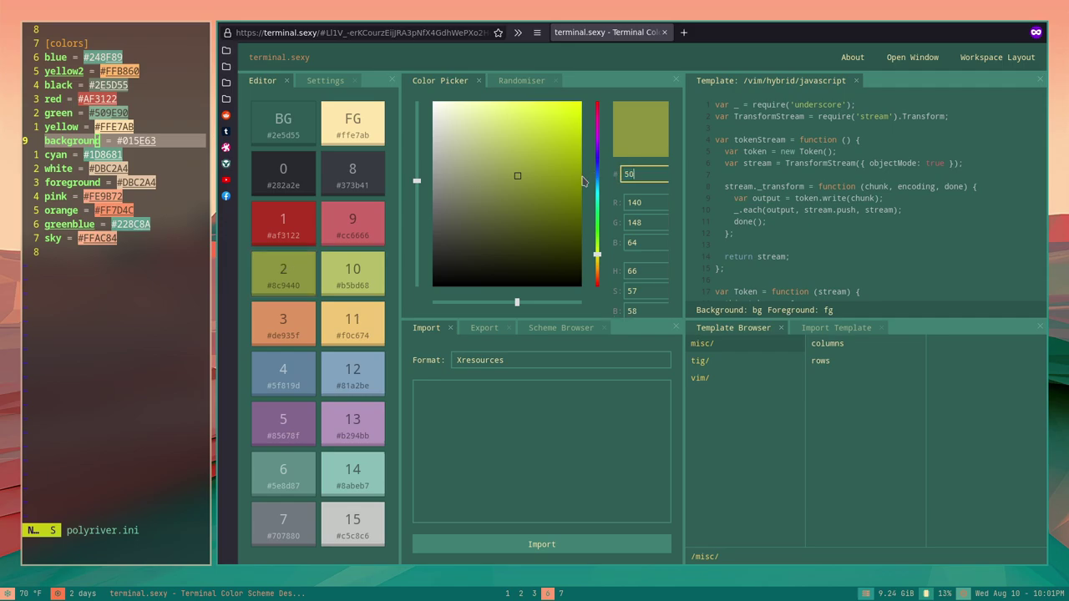
click(332, 288)
click(590, 174)
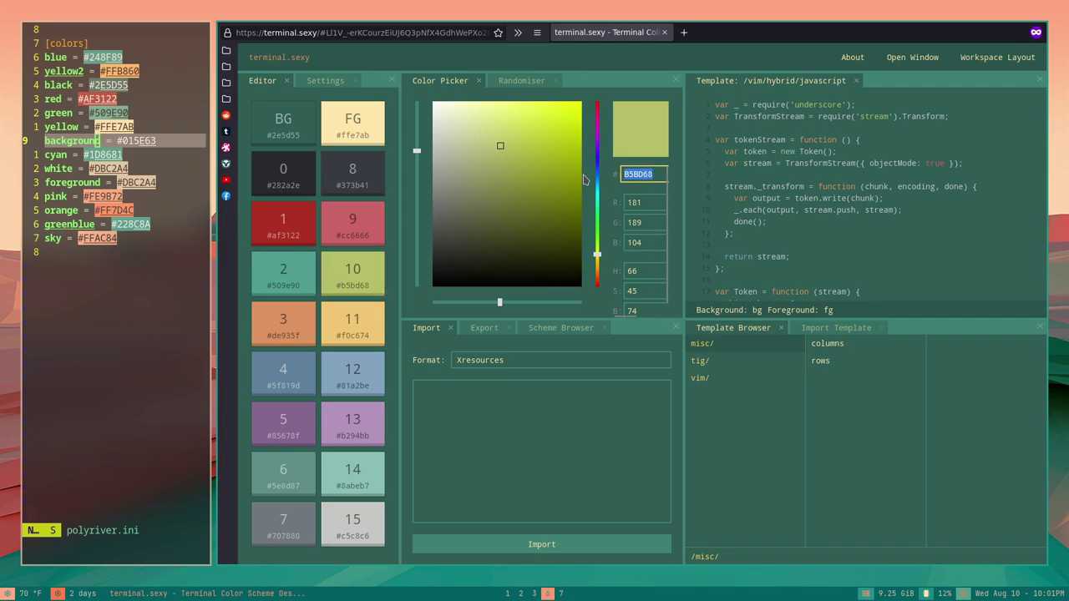
text(228C8A)
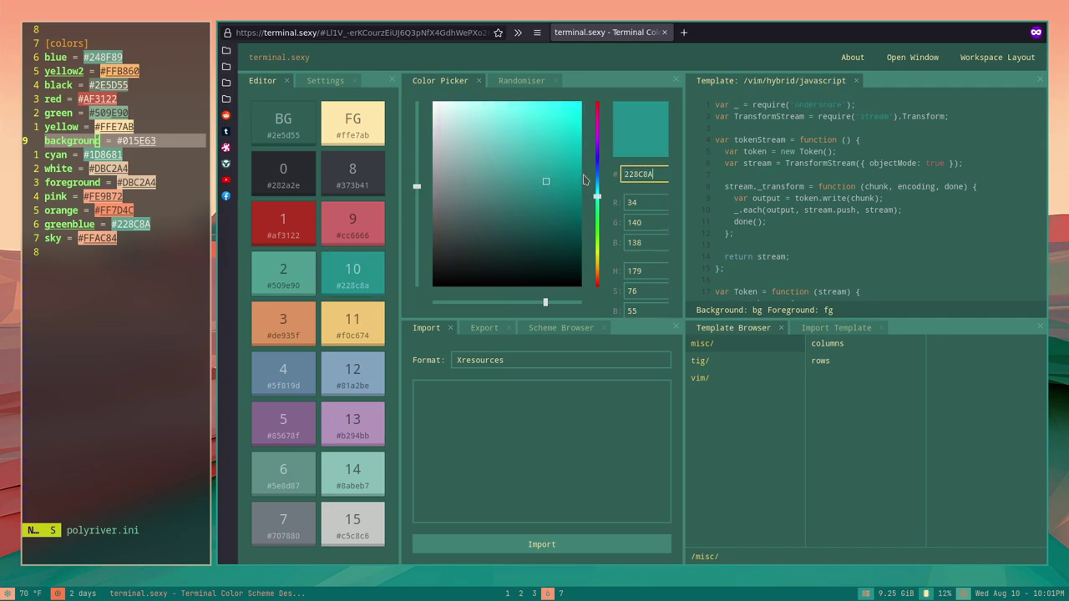
Set terminal color 3 to #FE9B72 and its bright counterpart, color 11, to #FFB860
click(297, 322)
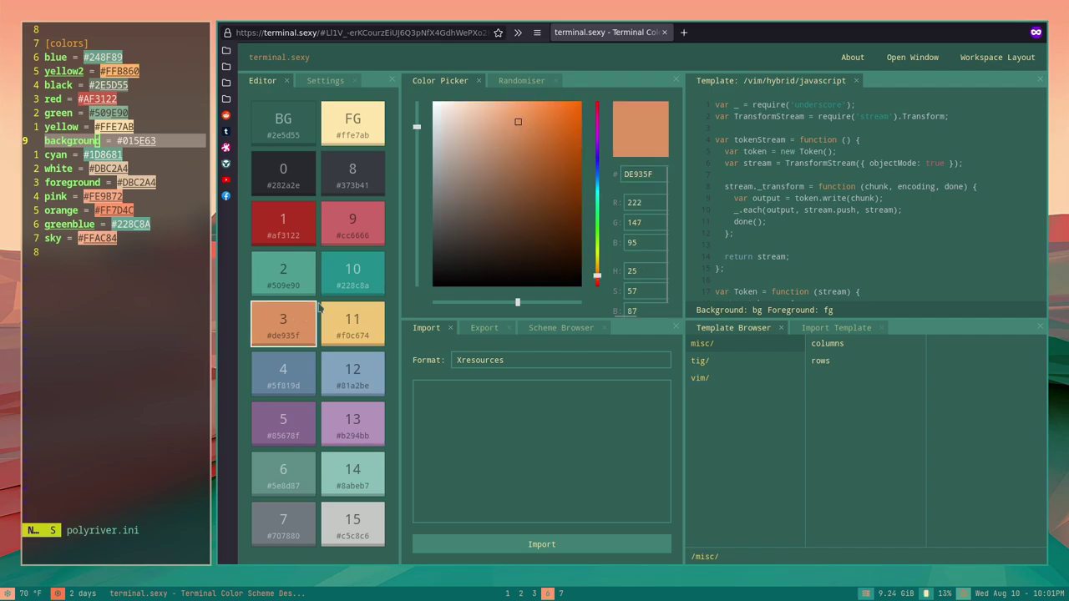
click(640, 173)
text(F)
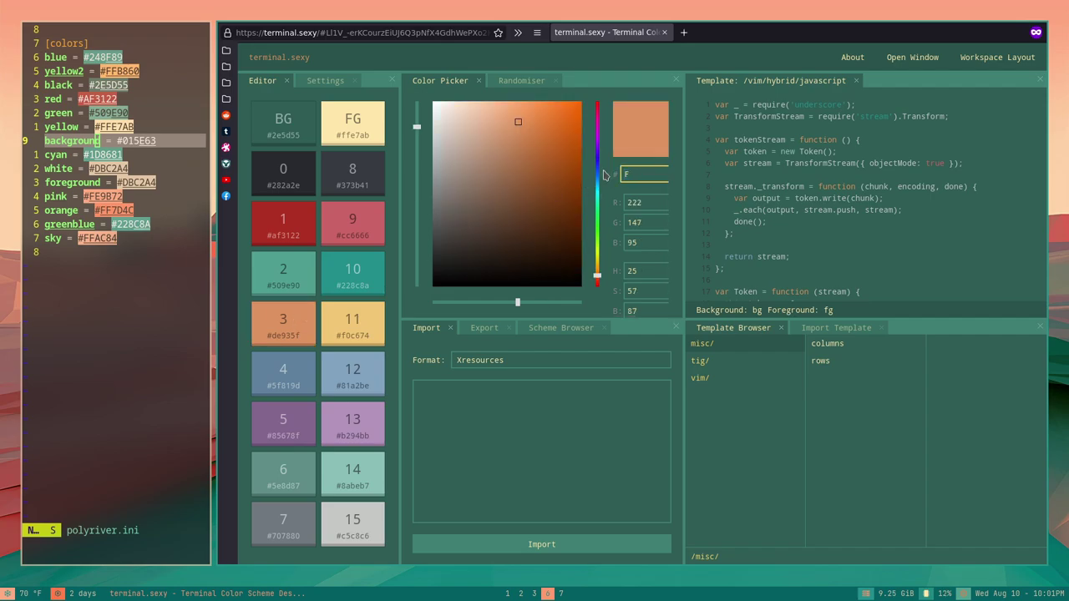
text(E9B72)
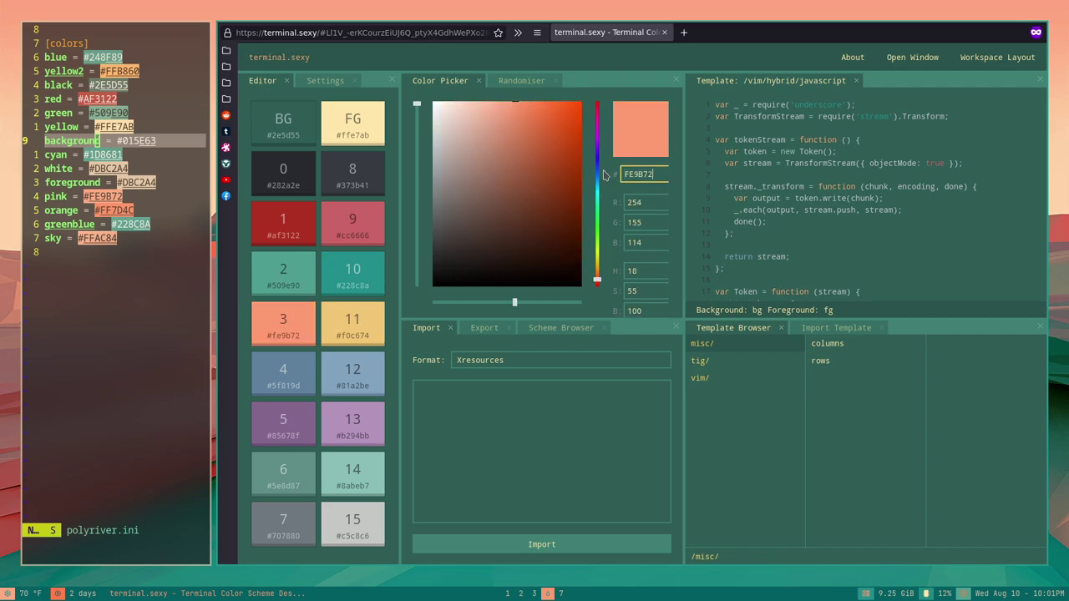
click(355, 324)
click(630, 174)
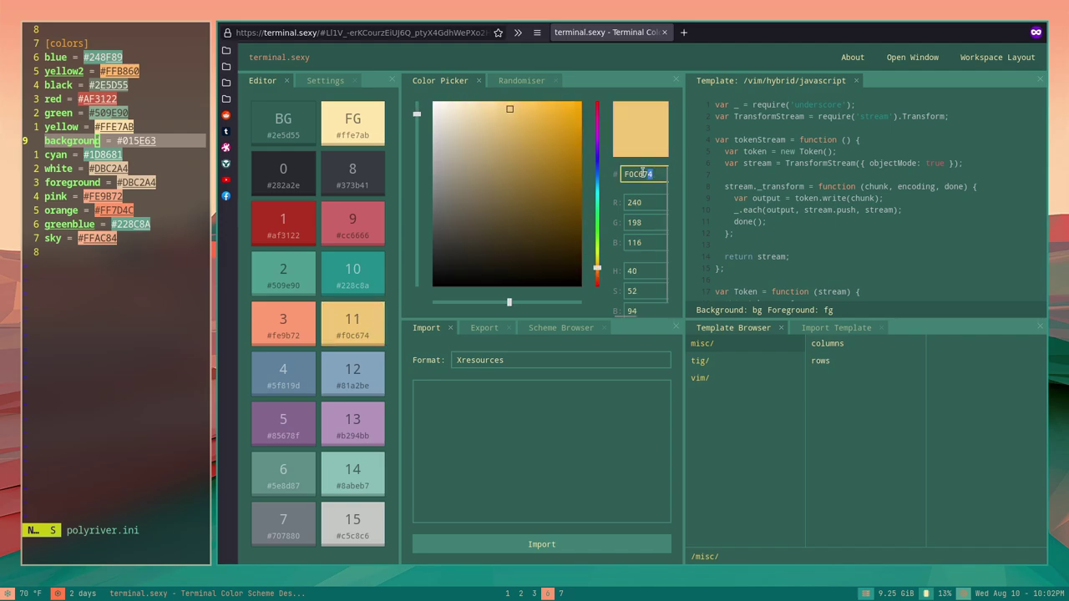
text(FFB80)
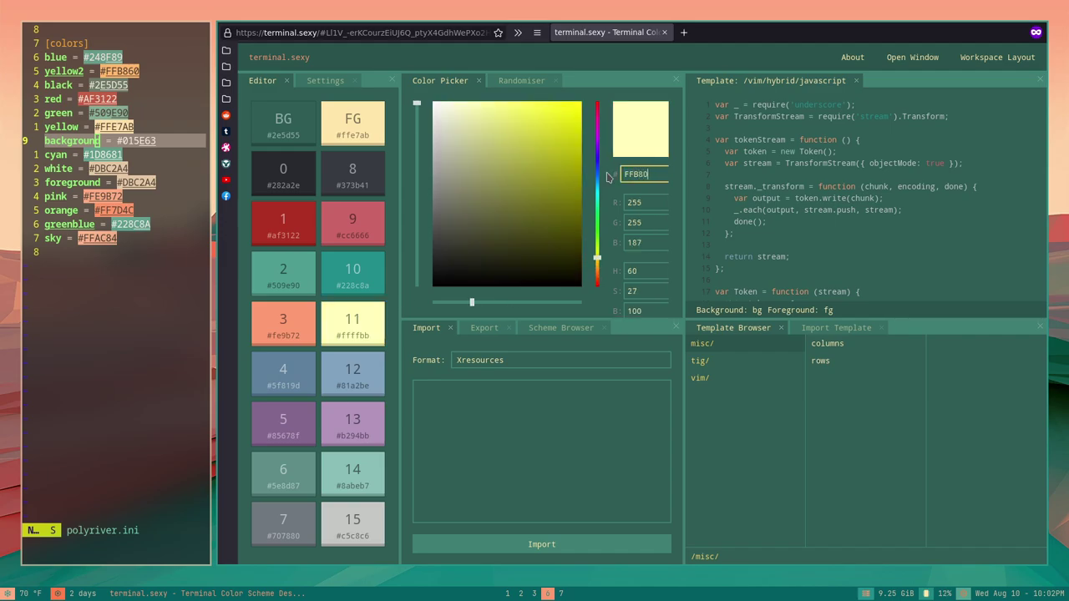
text(0)
key(BackSpace)
key(BackSpace)
text(60)
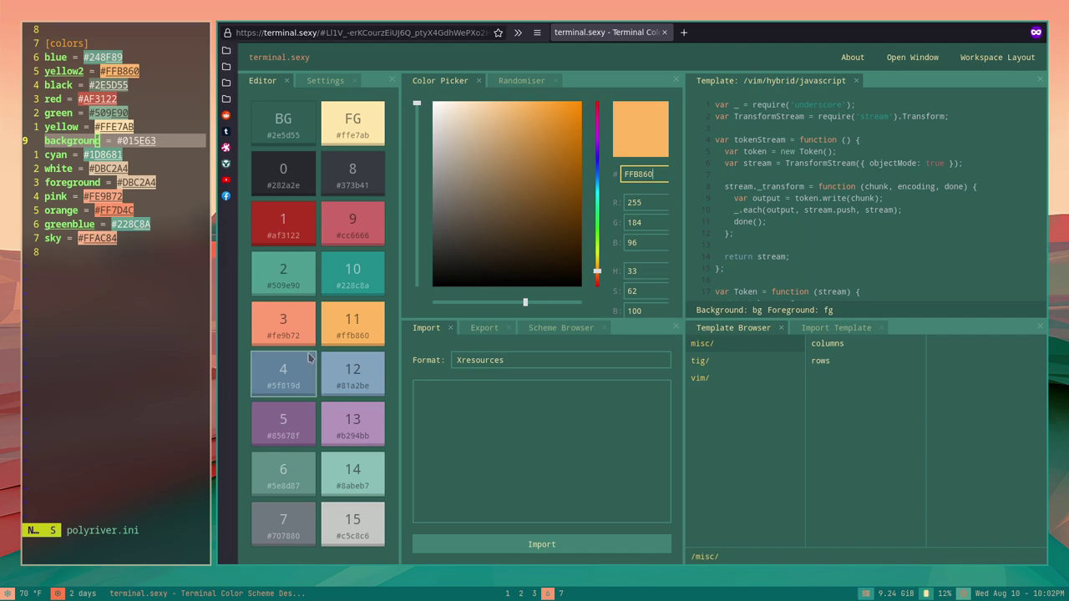
Set terminal color 4 to #248F89 and its bright counterpart, color 12, to #1D8681
click(309, 358)
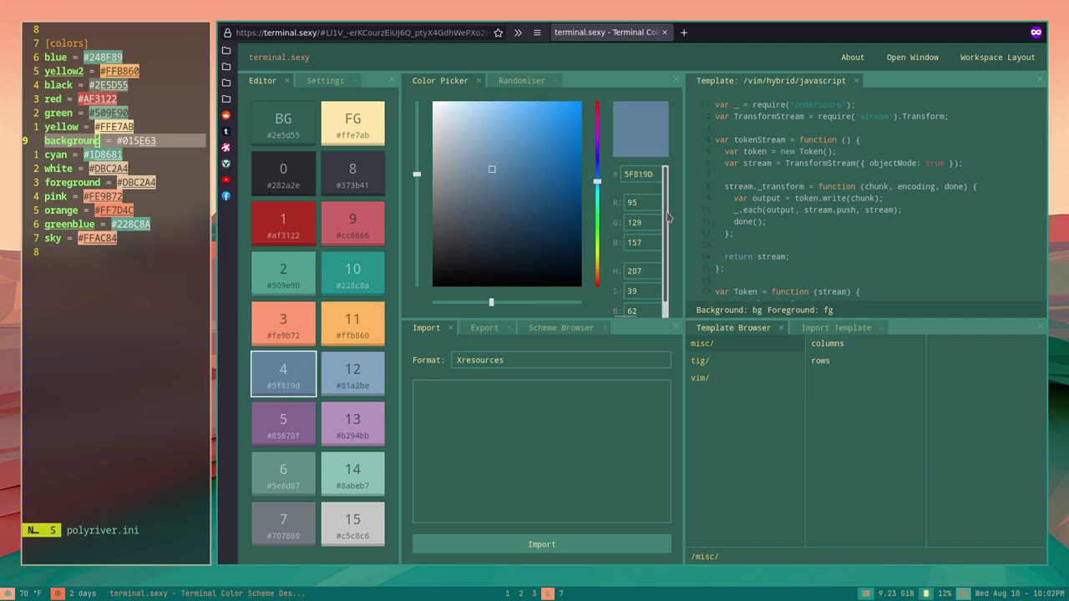
drag(654, 174, 611, 173)
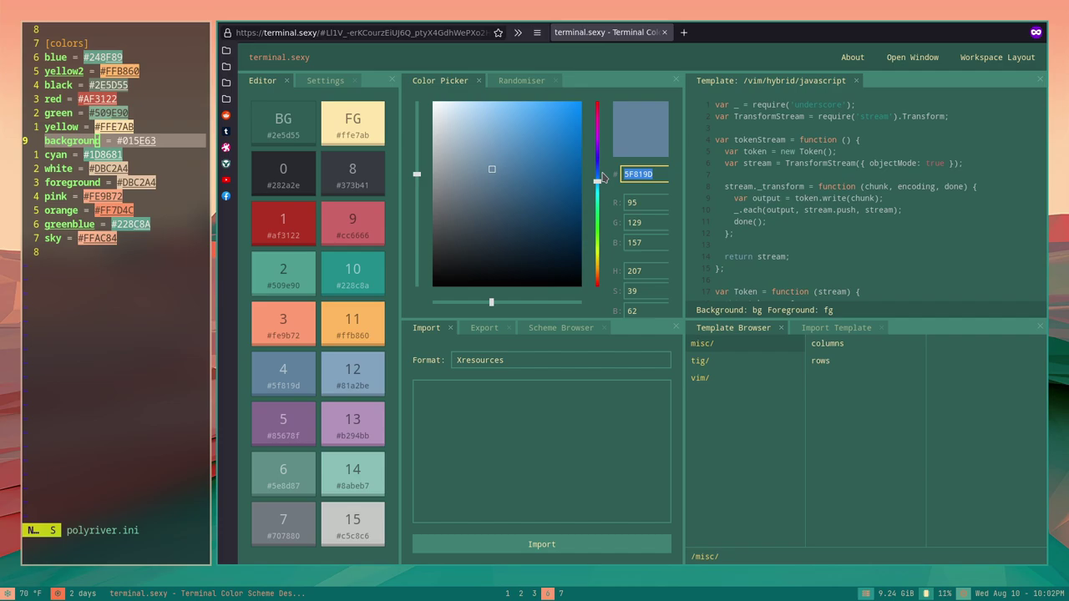
text(248F89)
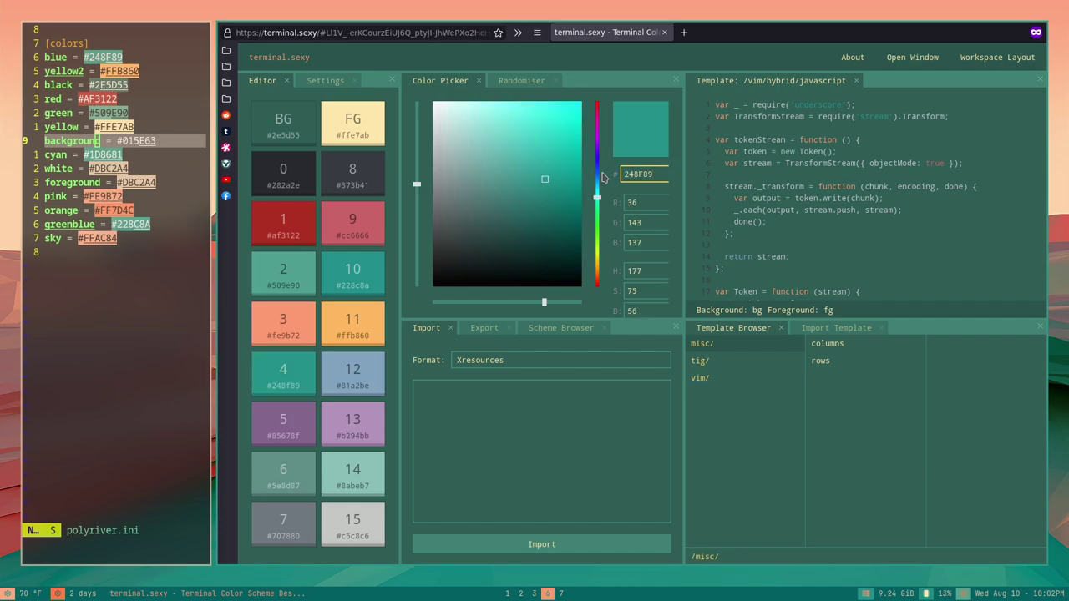
click(349, 378)
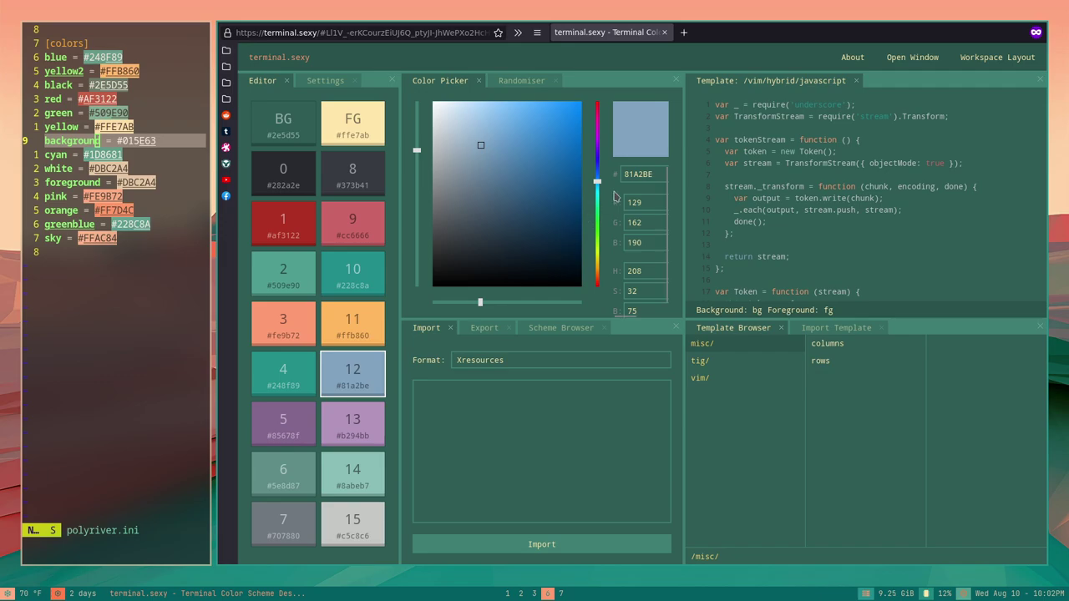
click(657, 173)
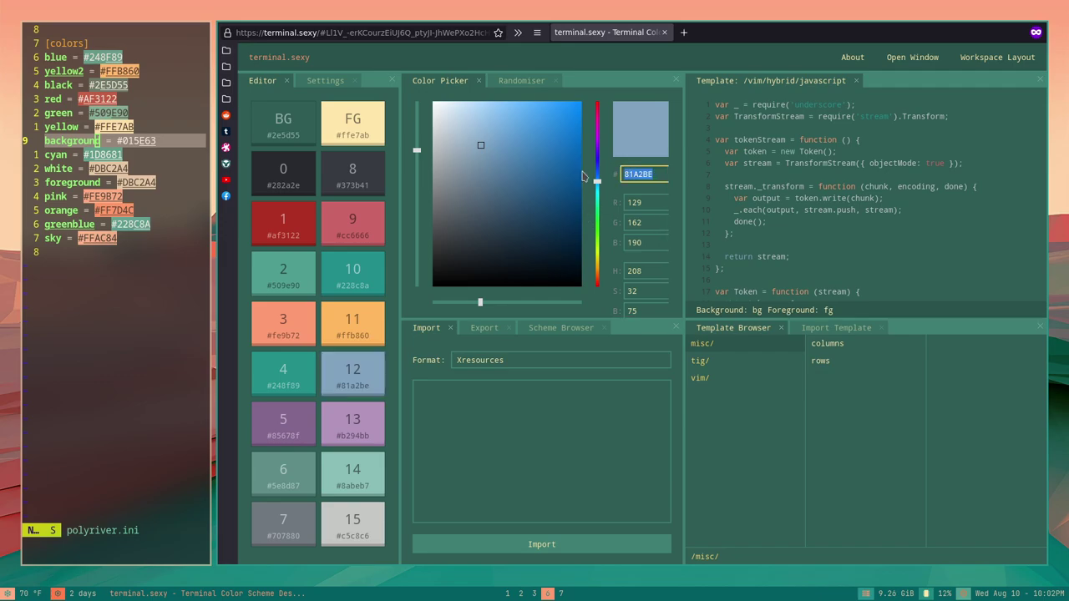
text(1D86)
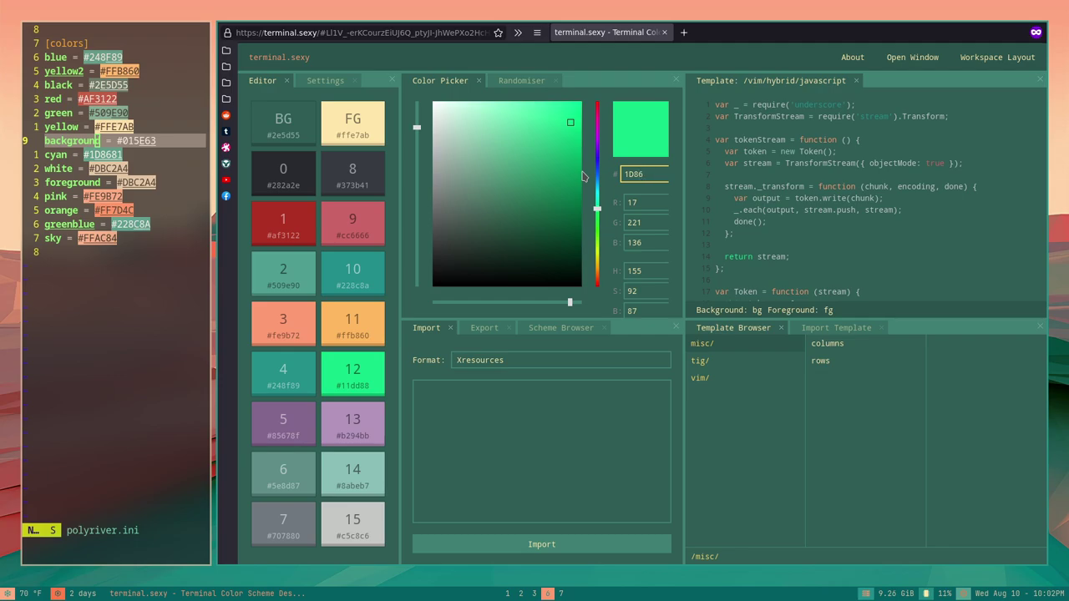
text(81)
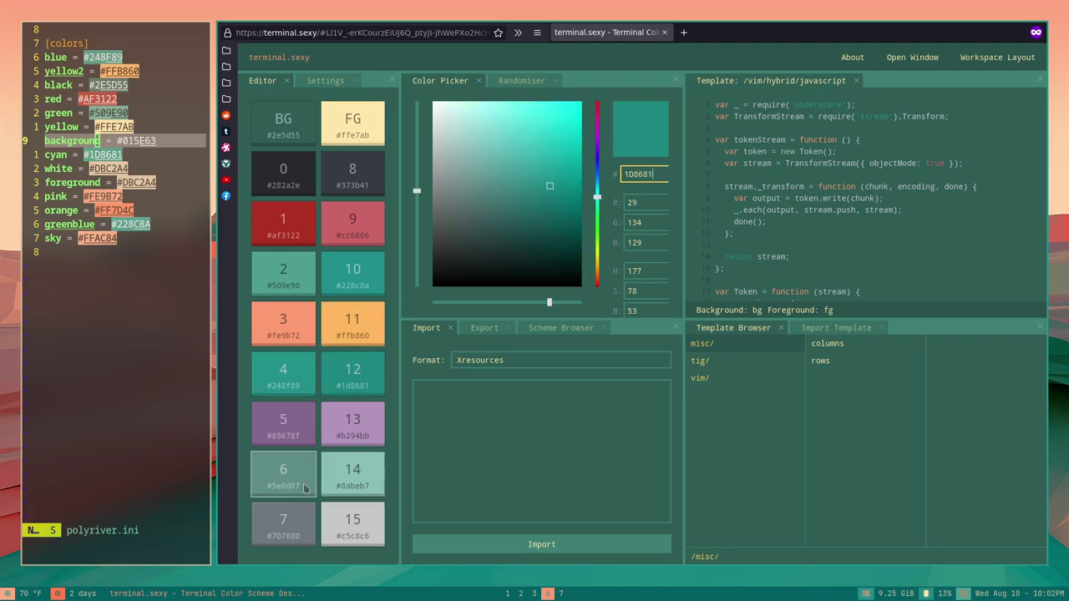
Set terminal color 15 to the palette's white, #DBC2A4
click(283, 486)
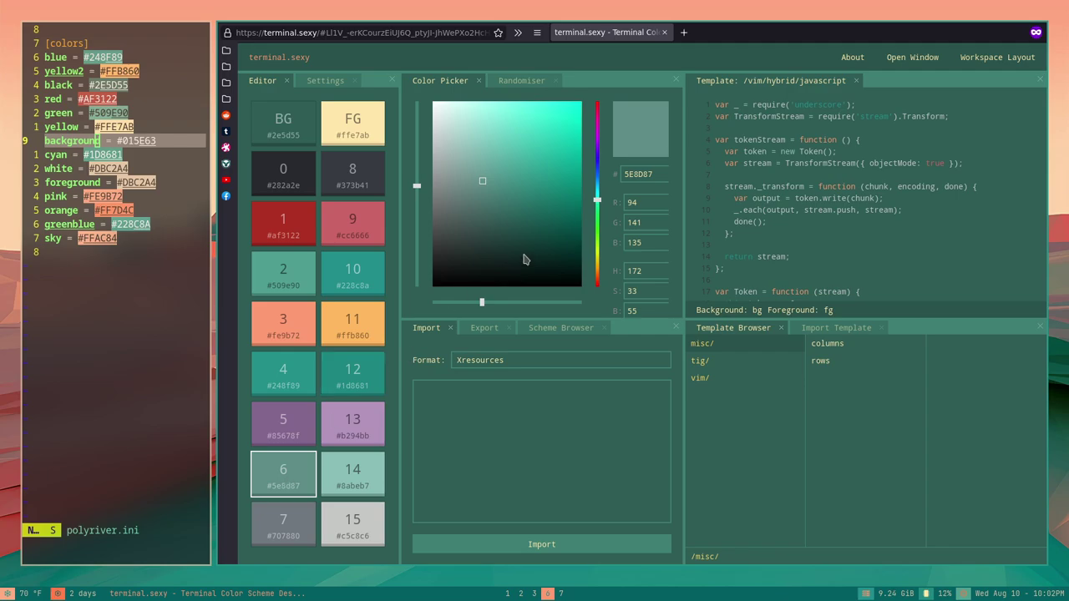
click(347, 535)
drag(656, 174, 595, 171)
text(DB)
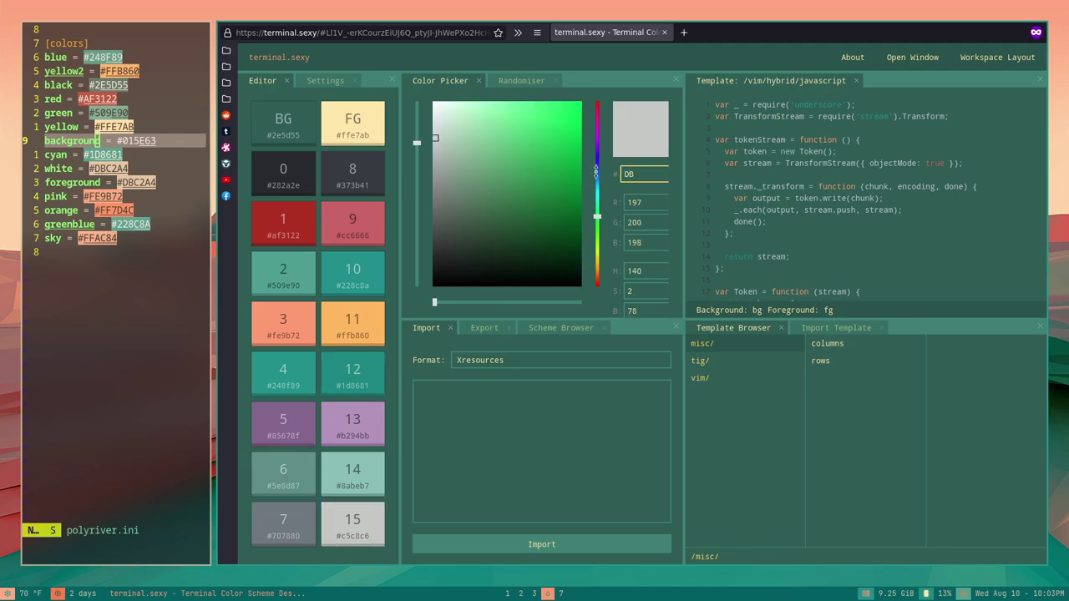
text(C2A4)
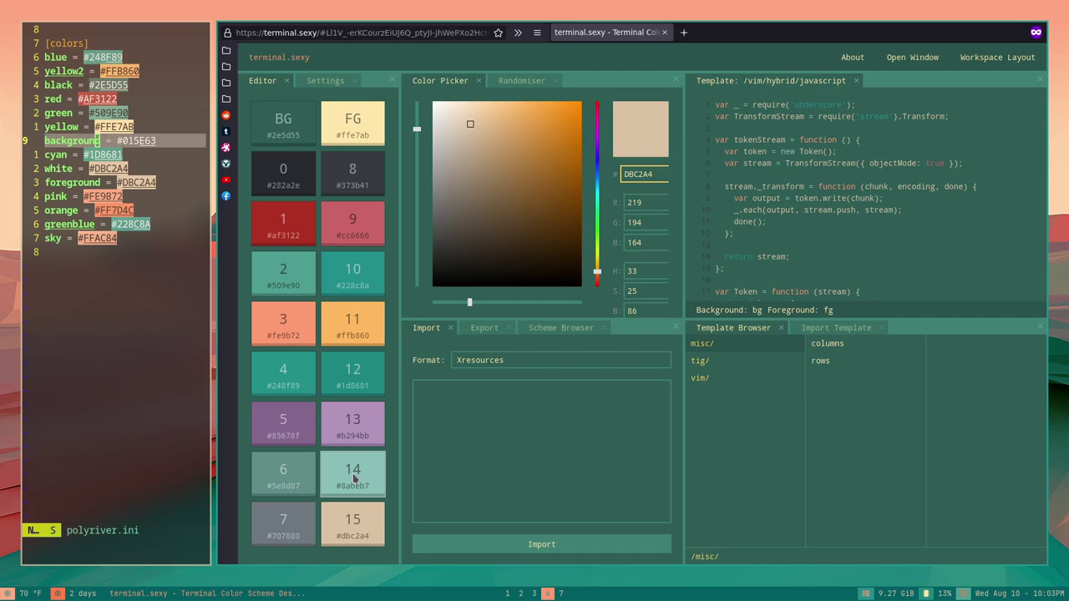
Export the finished terminal color scheme in Alacritty format
click(489, 329)
click(501, 360)
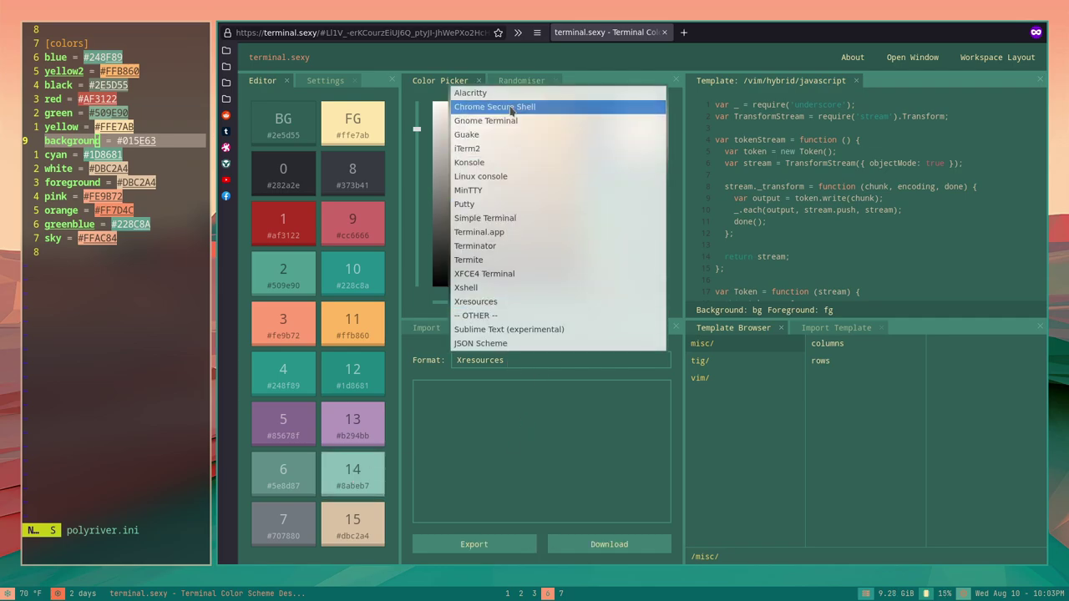
click(512, 99)
click(474, 546)
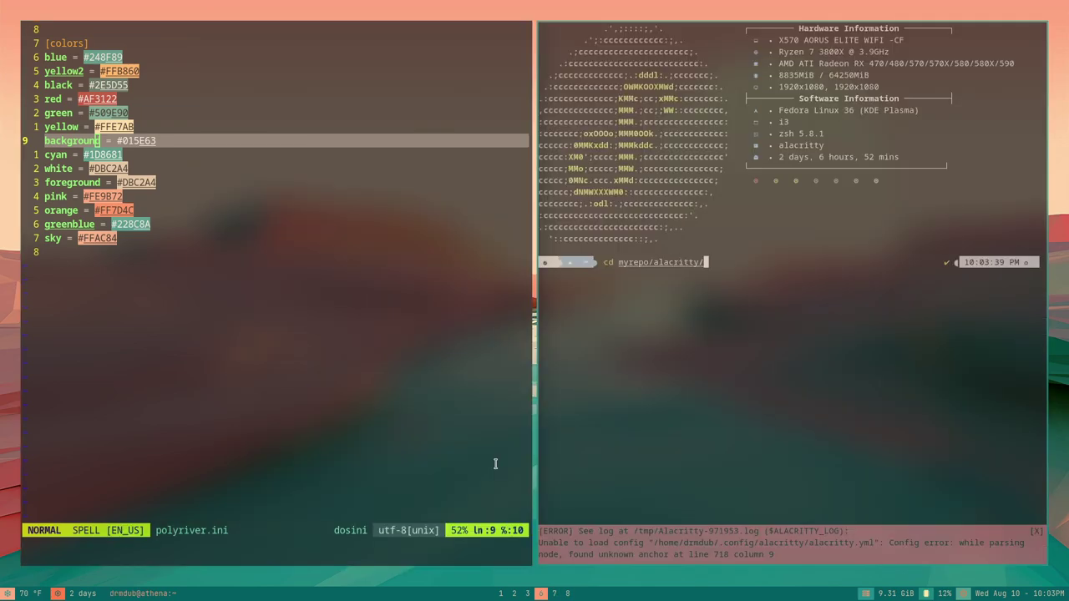
Switch to the terminal, open alacritty.yml from the myrepo/alacritty folder in Vim and enlarge the text
key(Return)
text(vim alacritty.yml)
key(Return)
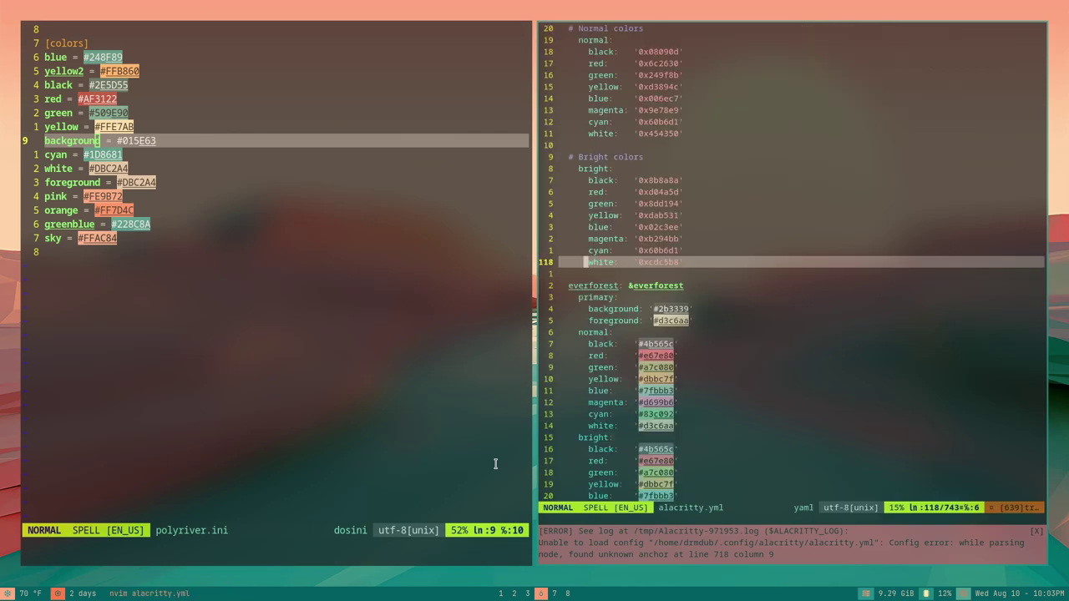
key(ctrl+plus)
key(ctrl+plus)
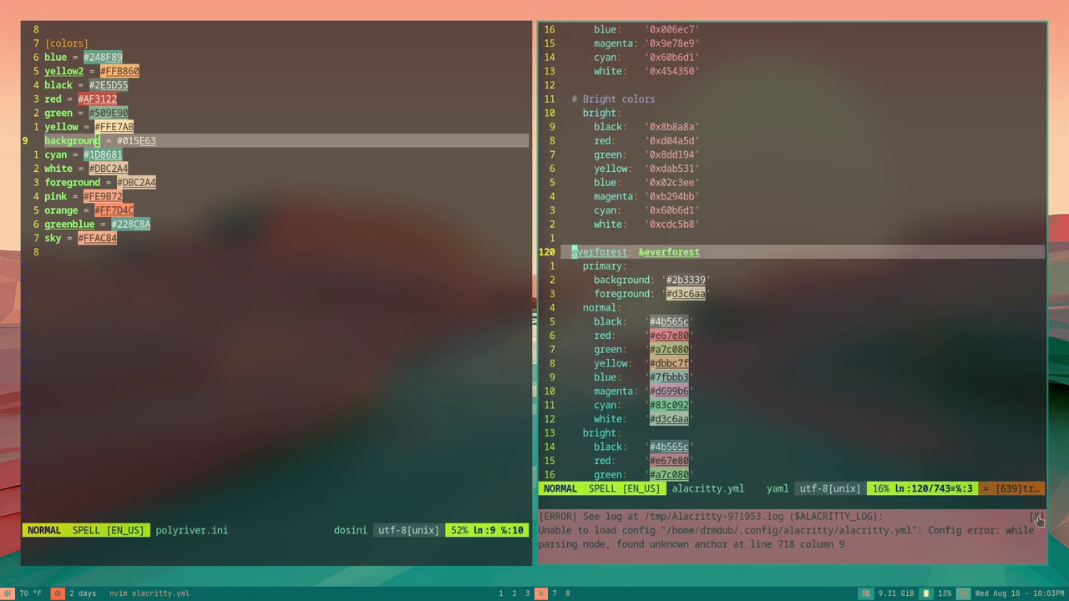
Dismiss the Alacritty config error and widen the alacritty.yml editor window, narrowing the polyriver.ini window
click(1038, 519)
key(super+alt+h)
key(super+alt+h)
key(super+alt+h)
key(super+alt+h)
key(super+alt+h)
key(super+alt+h)
key(super+alt+h)
key(super+alt+h)
key(super+alt+h)
key(super+alt+h)
key(super+alt+h)
key(super+alt+h)
key(super+alt+h)
key(super+alt+h)
key(super+alt+h)
key(super+alt+h)
key(super+alt+h)
key(super+alt+h)
key(super+alt+h)
key(super+alt+h)
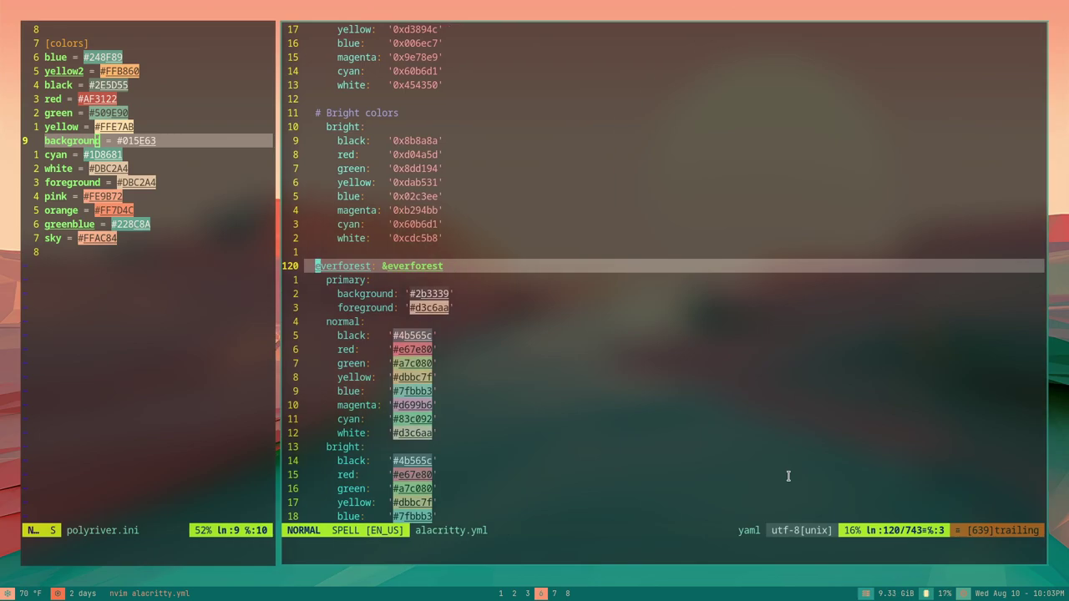
Paste the exported color scheme into alacritty.yml above the everforest scheme
key(k)
key(p)
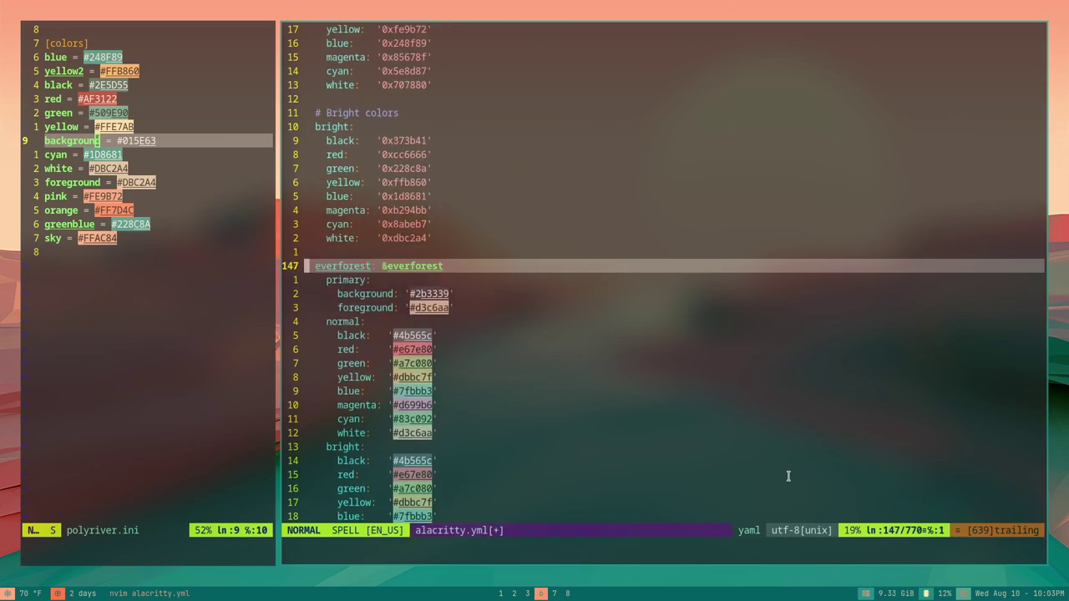
Insert a blank line and a copy of the everforest header line above the pasted scheme's primary section
key(k)
key(k)
key(k)
key(k)
key(k)
key(k)
key(k)
key(k)
key(k)
key(k)
key(k)
key(k)
key(k)
key(k)
key(k)
key(k)
key(k)
key(k)
key(k)
key(k)
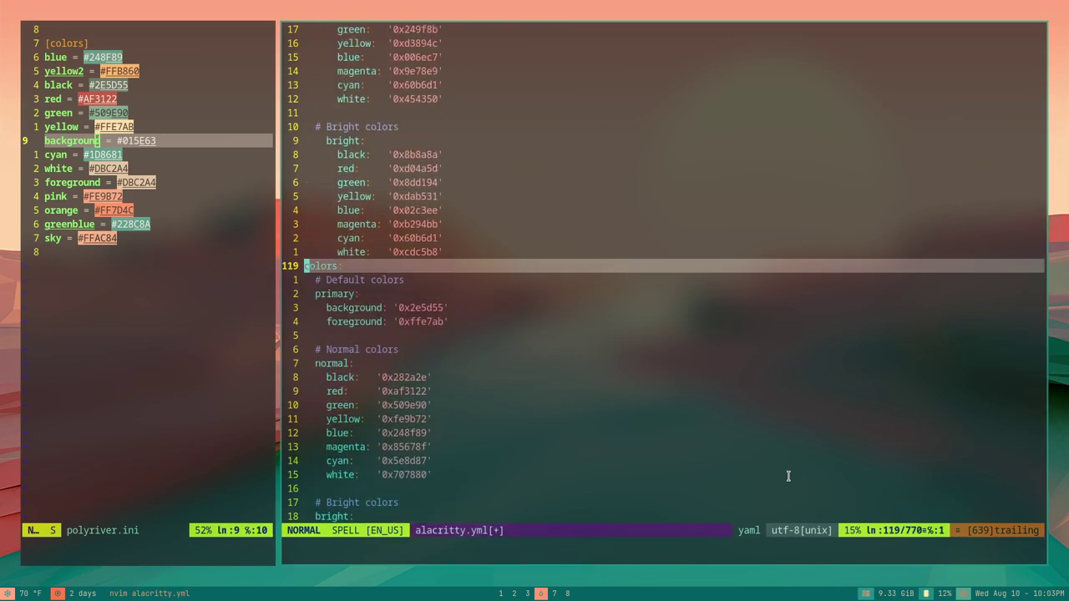
key(i)
key(Return)
key(Escape)
key(k)
key(p)
key(k)
key(k)
key(k)
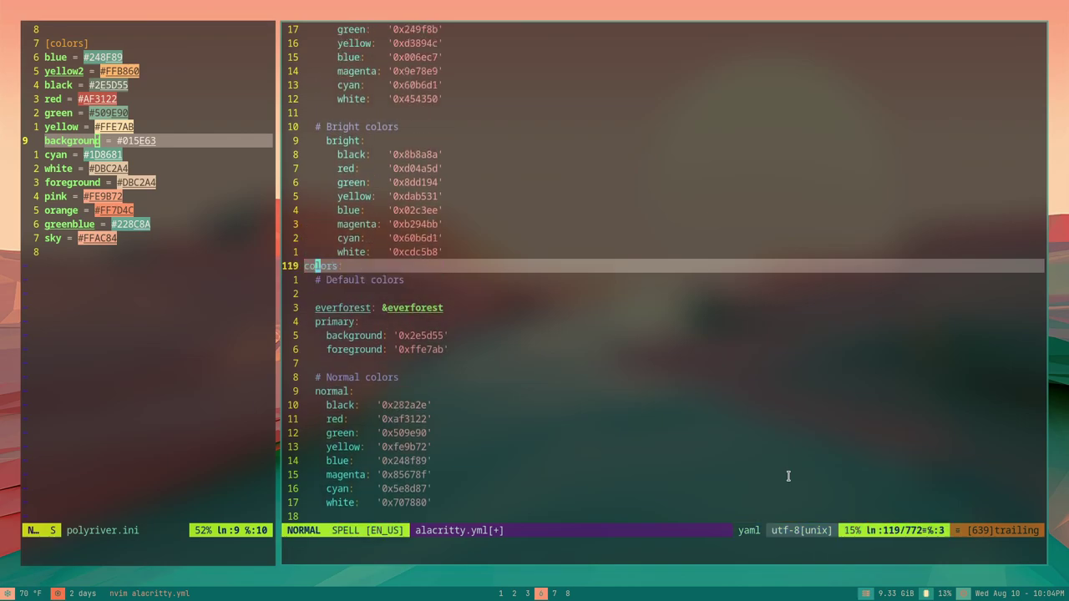
Delete the pasted scheme's "colors:" and "# Default colors" lines
key(d)
key(d)
key(d)
key(d)
Rename both the key and the anchor in the copied everforest header to polyriver
key(j)
text(cw)
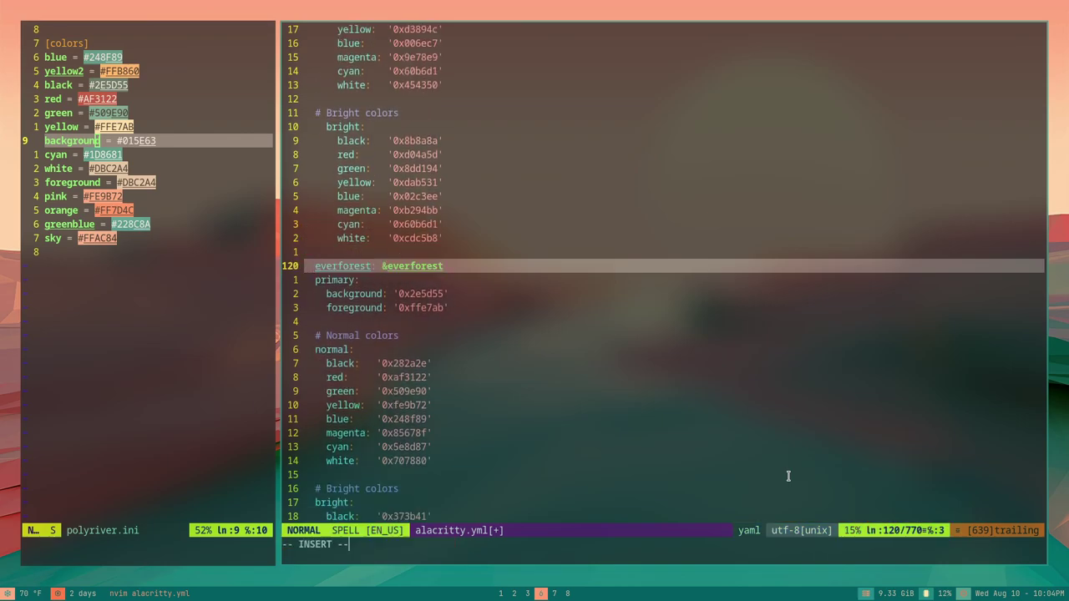
text(polyriver)
key(Escape)
key(w)
key(w)
key(w)
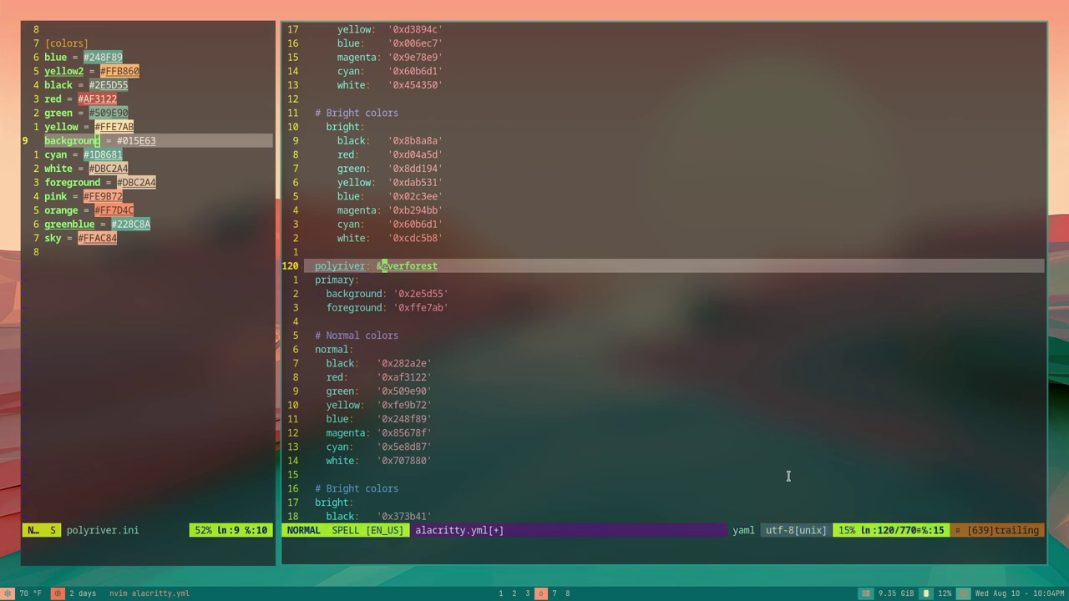
text(cwpolyriver)
key(Escape)
key(0)
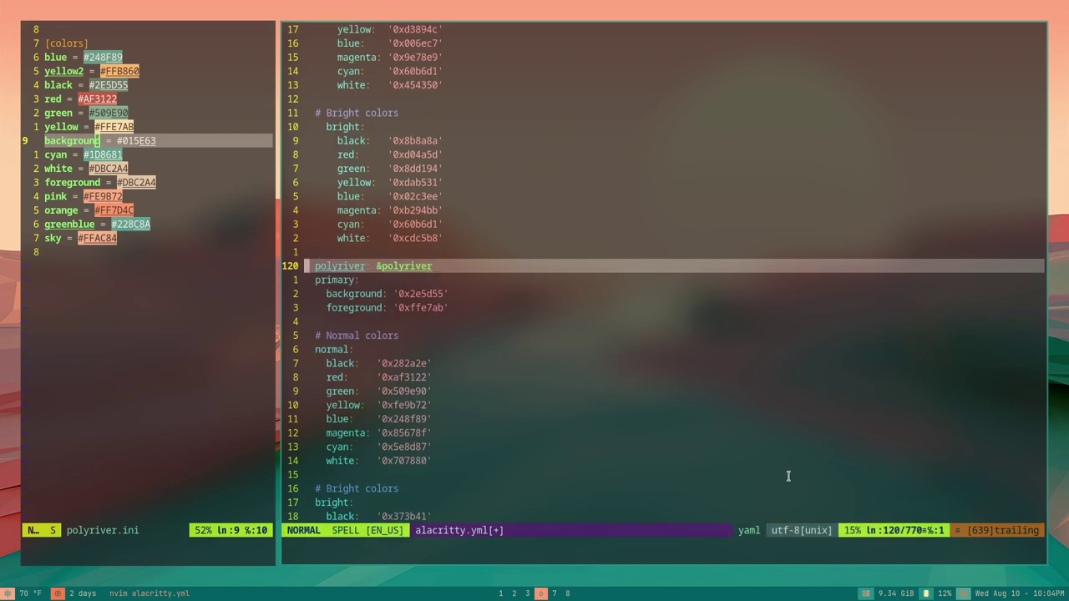
Indent the primary, normal and bright sections with their color entries one level deeper under the polyriver key
key(a)
key(Down)
key(Down)
key(Down)
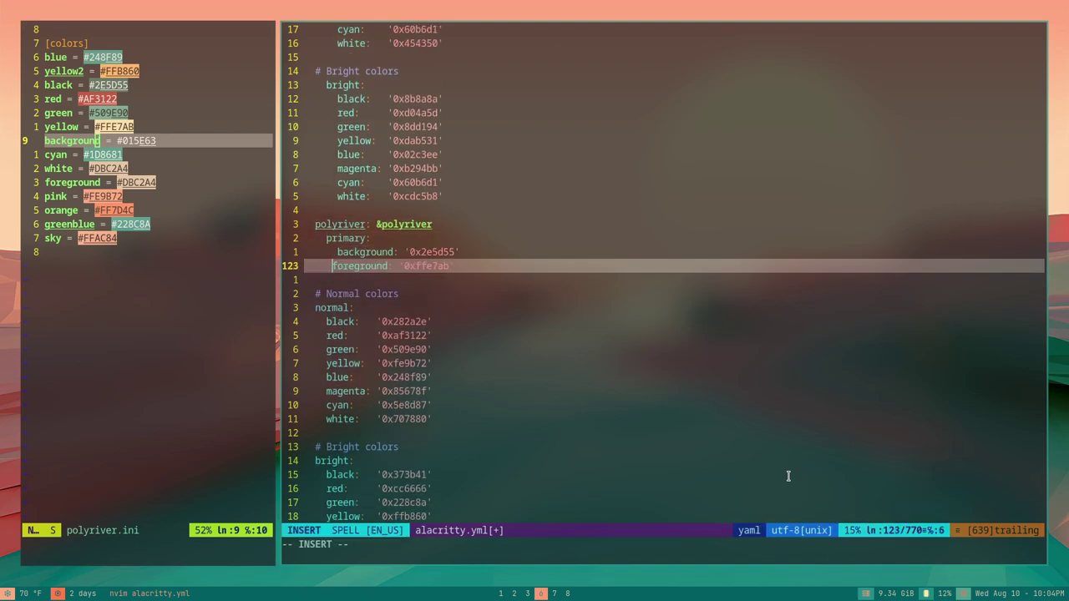
key(Down)
key(Down)
key(Down)
key(Down)
key(Down)
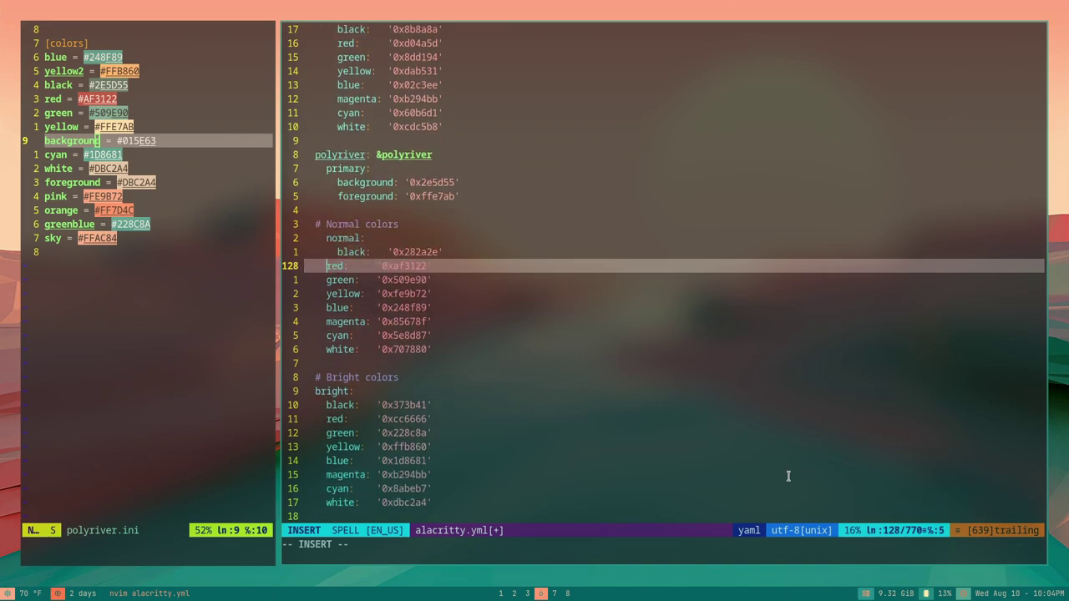
key(Down)
key(Down)
key(Down)
key(Down)
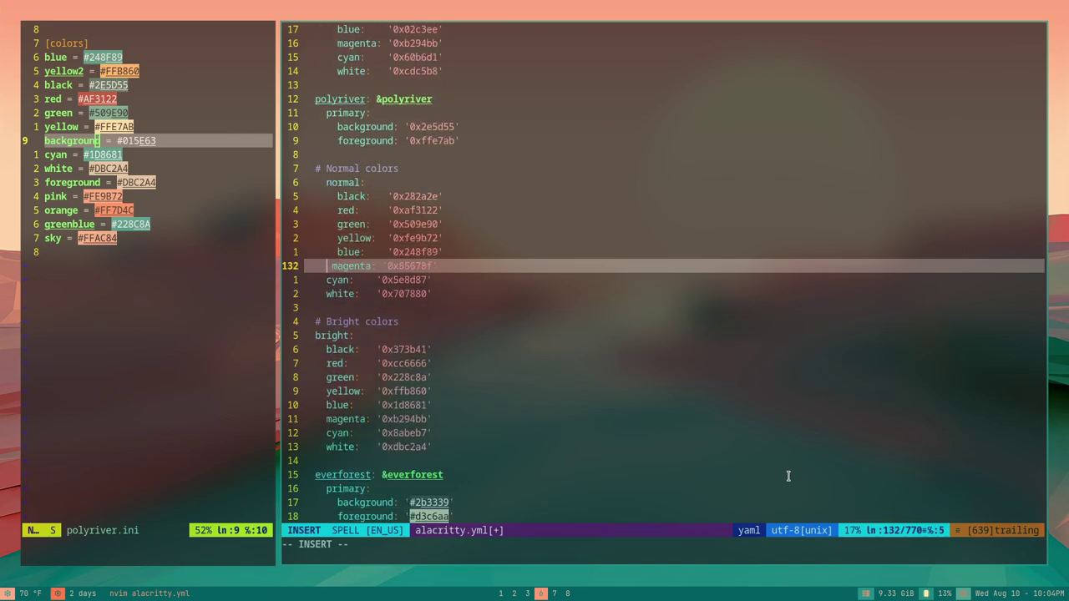
key(Down)
key(Down)
key(Down)
key(Down)
key(Down)
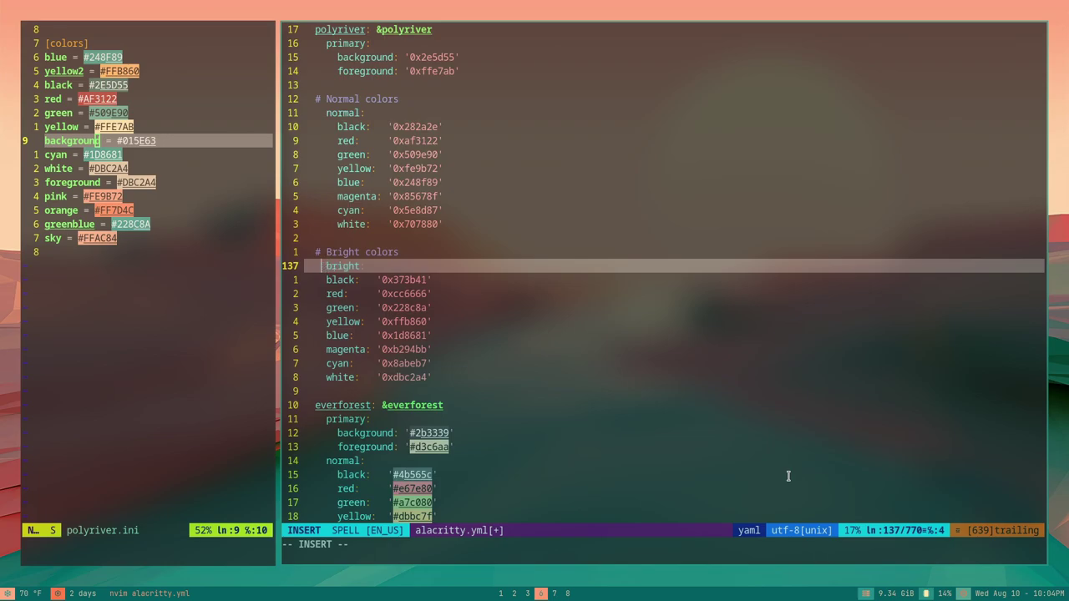
key(Down)
key(Down)
key(Down)
key(Down)
key(Down)
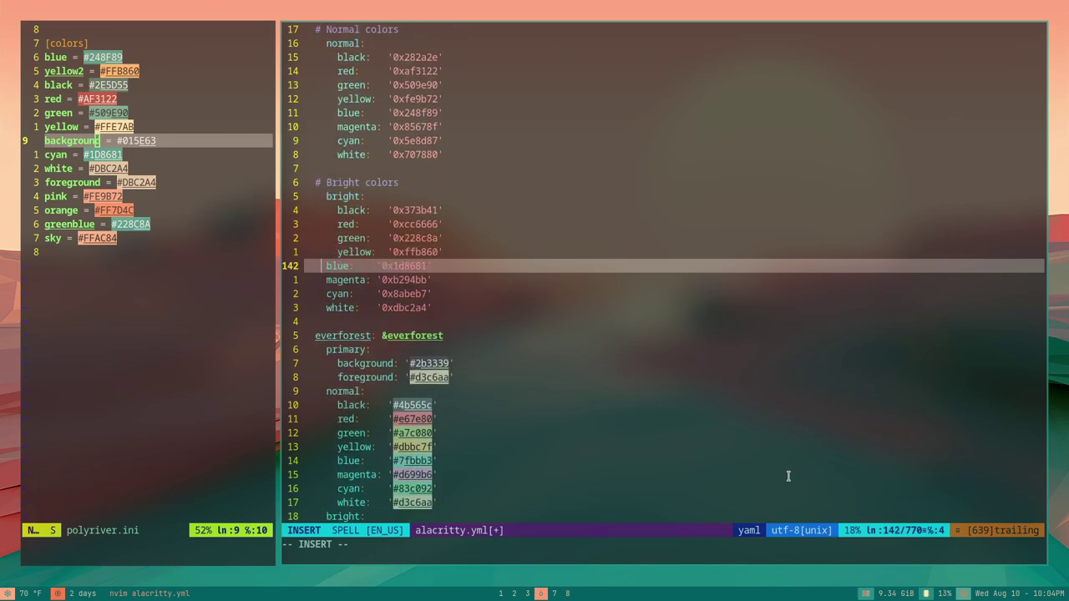
key(Down)
key(Down)
key(Down)
key(Down)
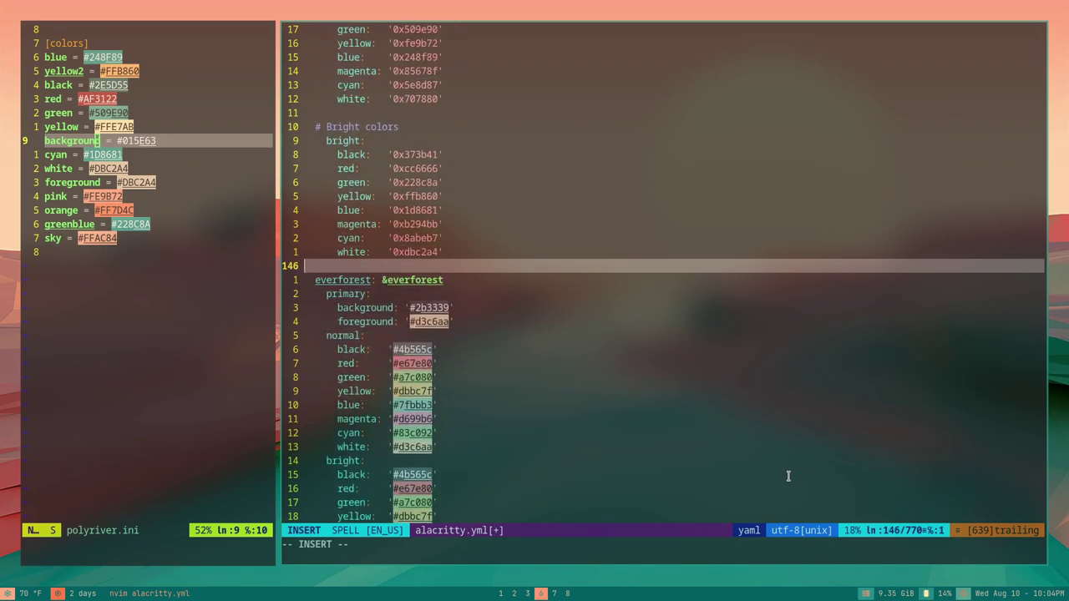
Save alacritty.yml and quit Vim
key(Escape)
text(:wq)
key(Return)
Go to the sibling dunst folder, list its contents, clear the terminal and enter dunstrc.d
text(cd ../dunst)
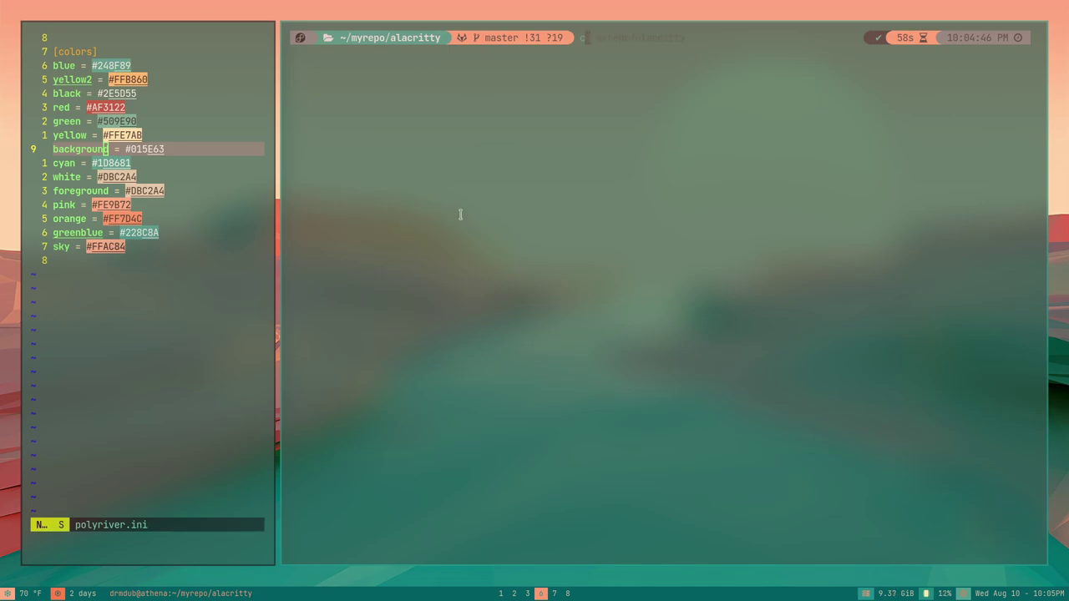
key(Return)
text(ls)
key(Return)
key(ctrl+l)
text(cd dunstrc.d)
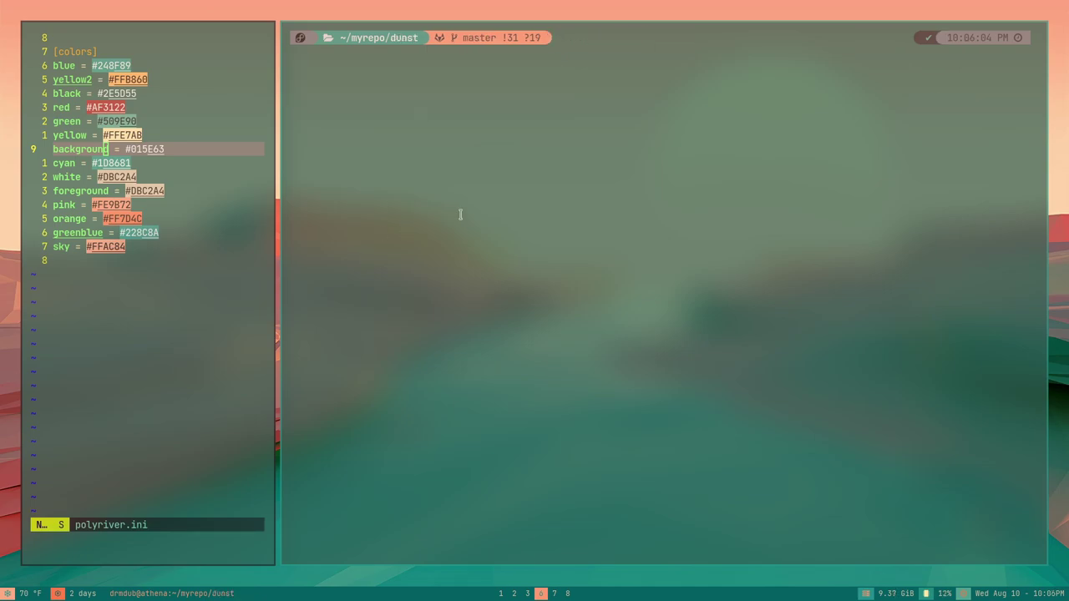
key(Return)
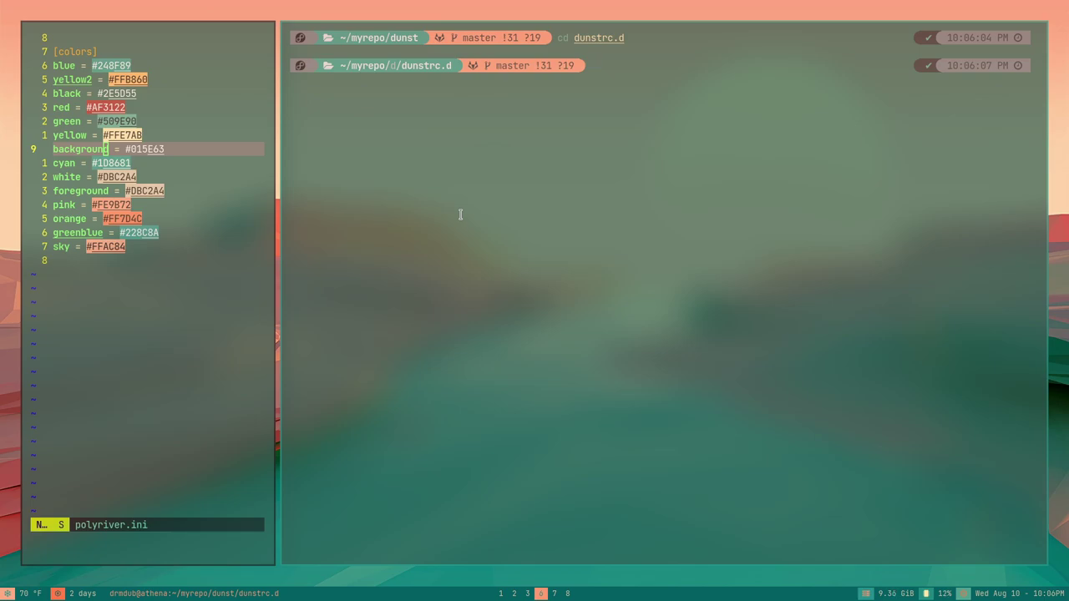
List the dunst theme files, copy 01-moonfly.conf to 01-polyriver.conf and open the copy for editing
text(ls)
key(Return)
text(cp 01)
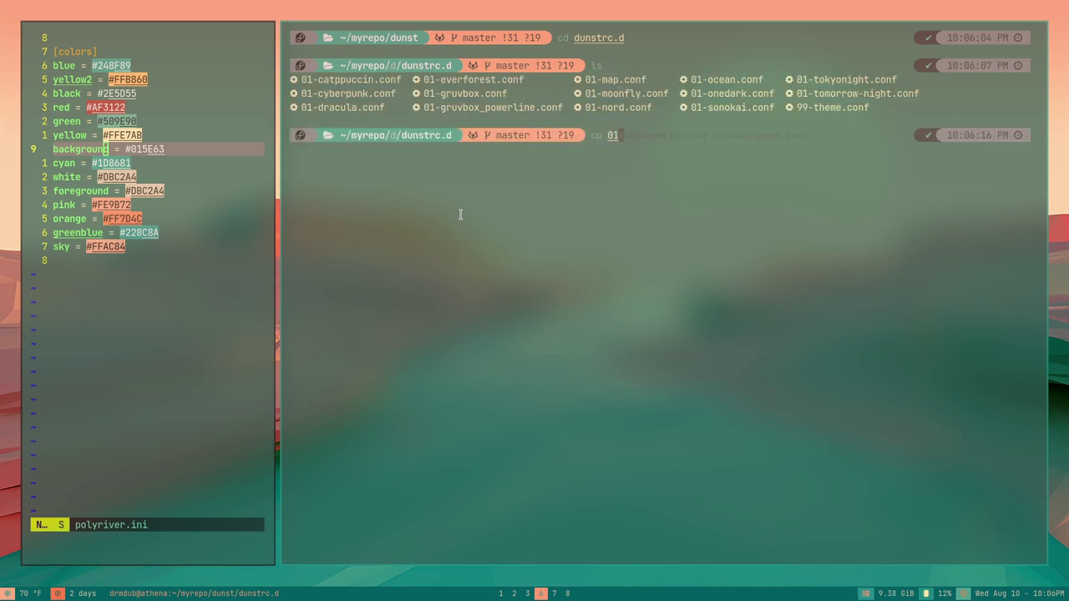
text(-moonfly.conf 01-pol)
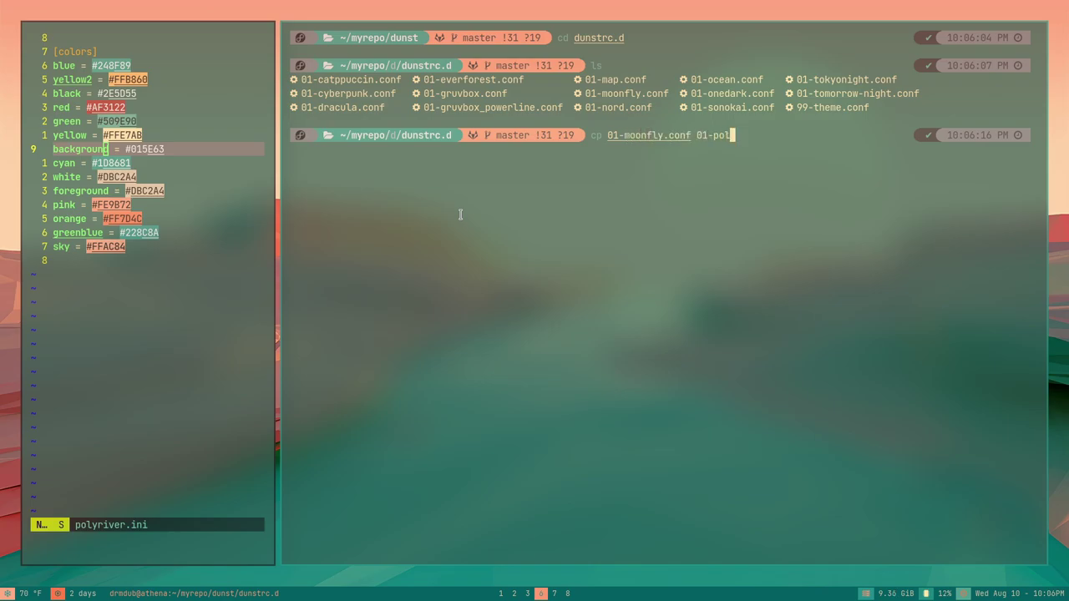
text(yriver.conf)
key(Return)
text(v 01-polyriver.conf)
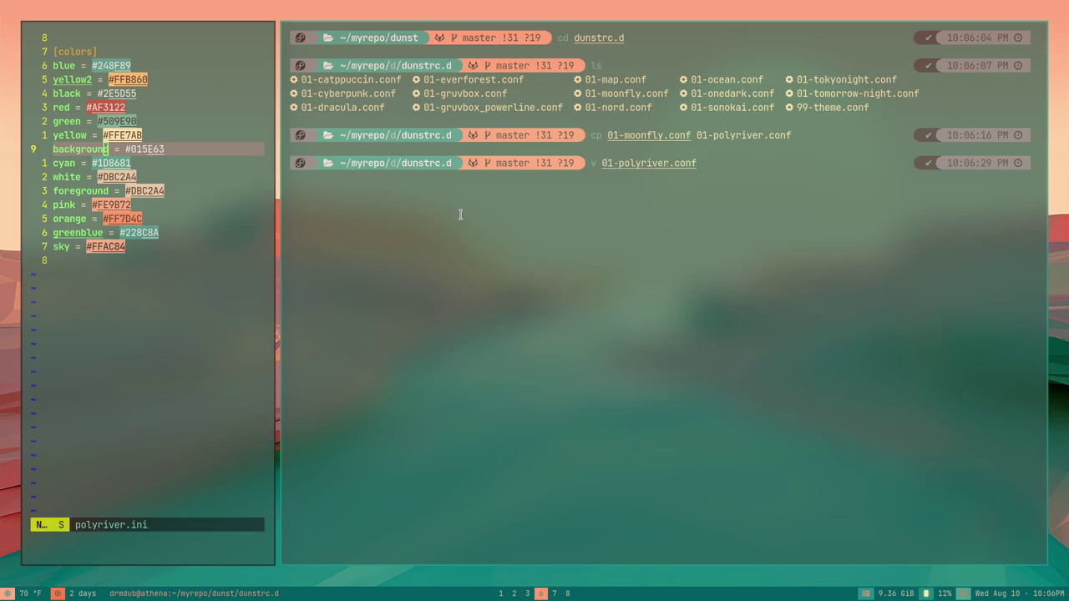
key(Return)
Set the urgency_low background to #015e63 in 01-polyriver.conf
key(j)
key(j)
key(j)
key(j)
key(l)
key(l)
key(l)
key(l)
key(l)
key(l)
key(l)
key(l)
key(l)
key(l)
key(l)
key(l)
key(l)
key(l)
key(l)
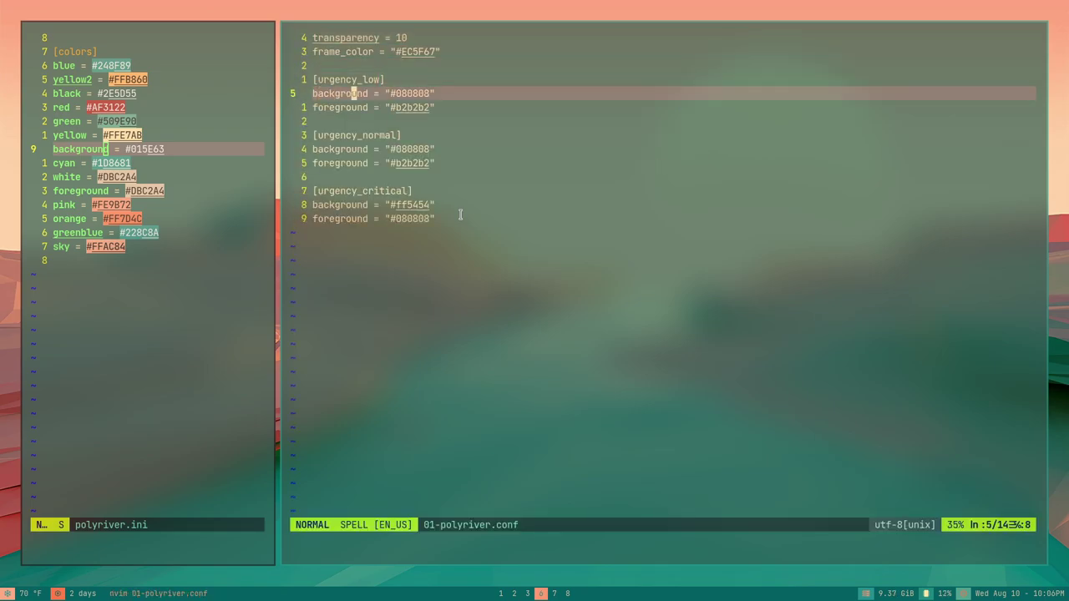
key(c)
key(w)
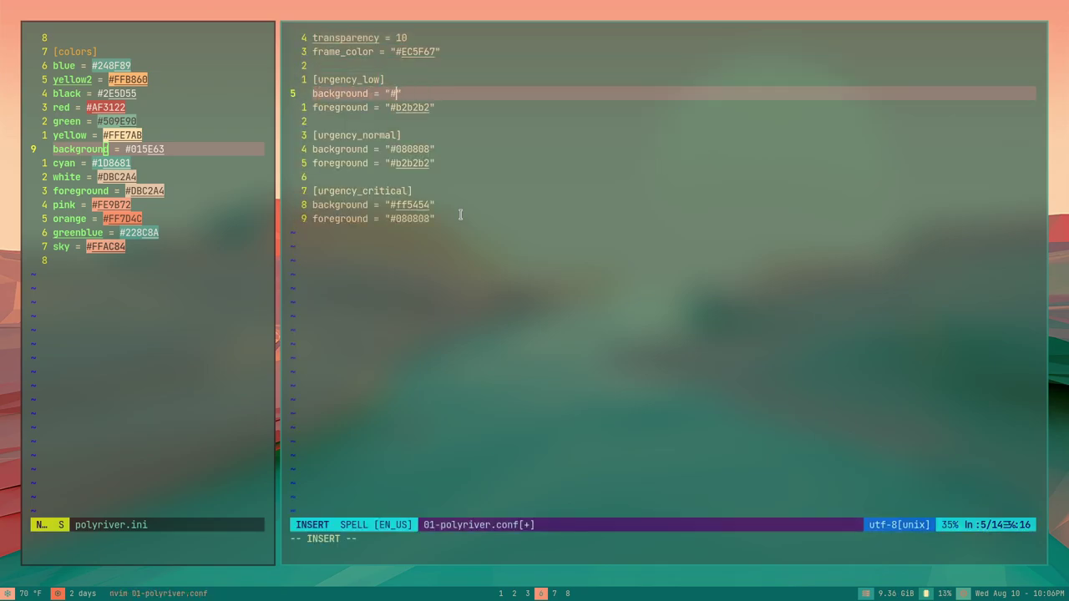
text(015e63)
key(Escape)
Set the urgency_normal background to #015e63 in 01-polyriver.conf
key(j)
key(j)
key(j)
key(j)
key(j)
key(h)
key(k)
key(k)
key(h)
key(j)
key(l)
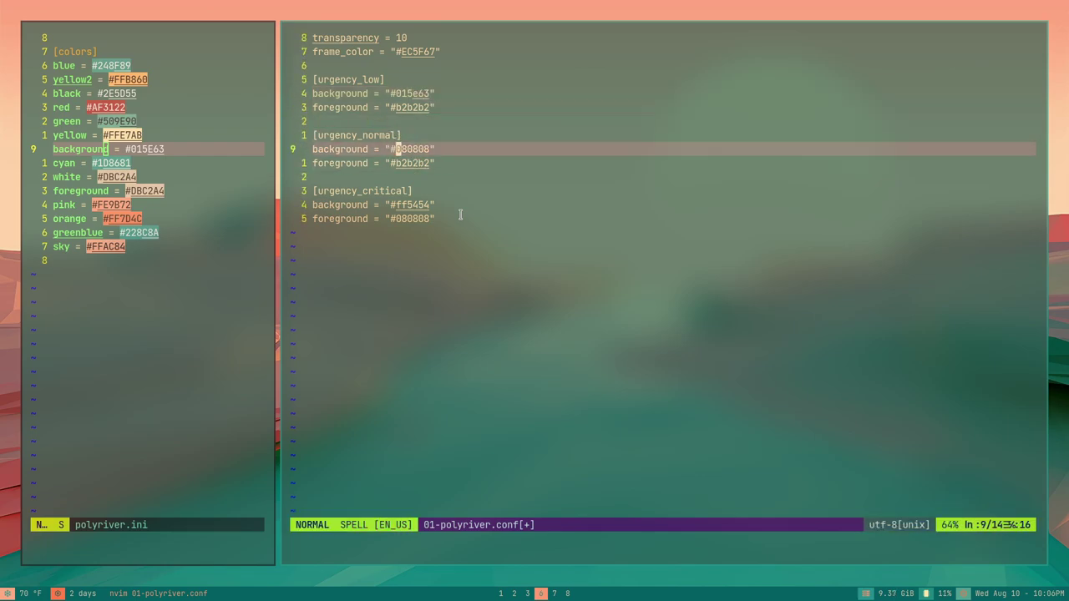
key(period)
Set the urgency_critical background to #015e63
key(j)
key(j)
key(j)
key(j)
key(F)
key(f)
key(period)
Set the urgency_low foreground to #dbc2a4
key(k)
key(k)
key(k)
key(k)
key(k)
key(k)
key(k)
key(k)
key(h)
key(j)
key(h)
key(h)
key(h)
key(h)
text(cw)
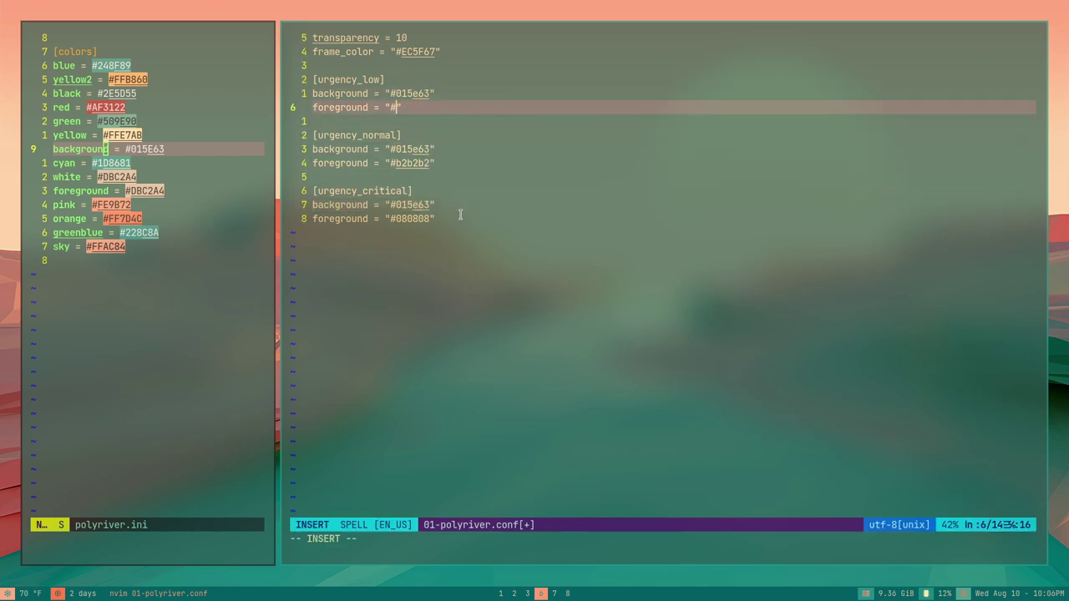
text(dbc2a4)
key(Escape)
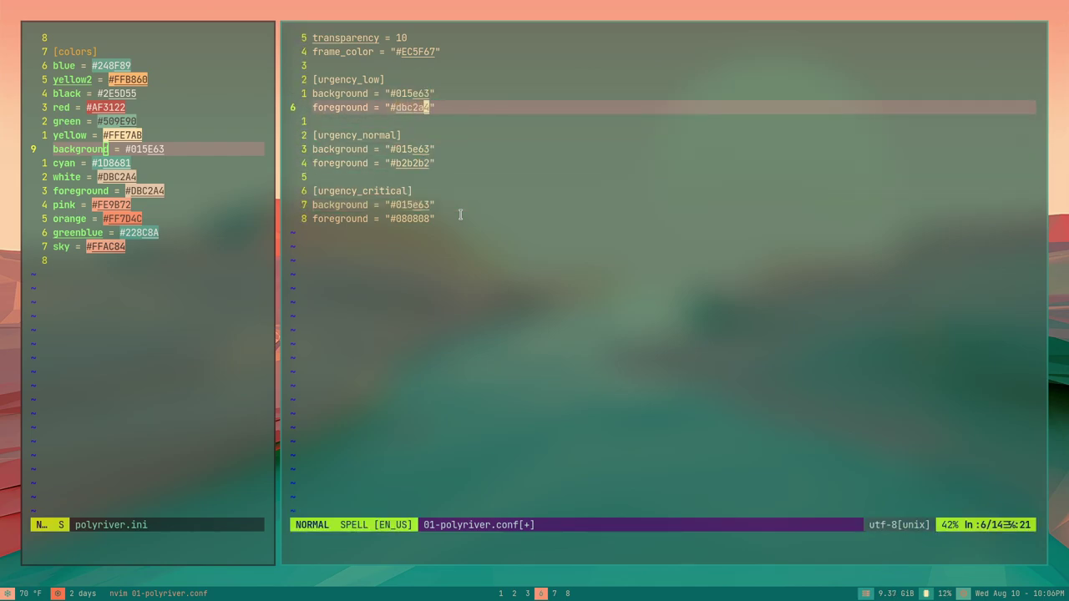
Set the urgency_normal and urgency_critical foregrounds to #dbc2a4, then save 01-polyriver.conf and quit the editor
key(j)
key(j)
key(b)
key(.)
key(j)
key(j)
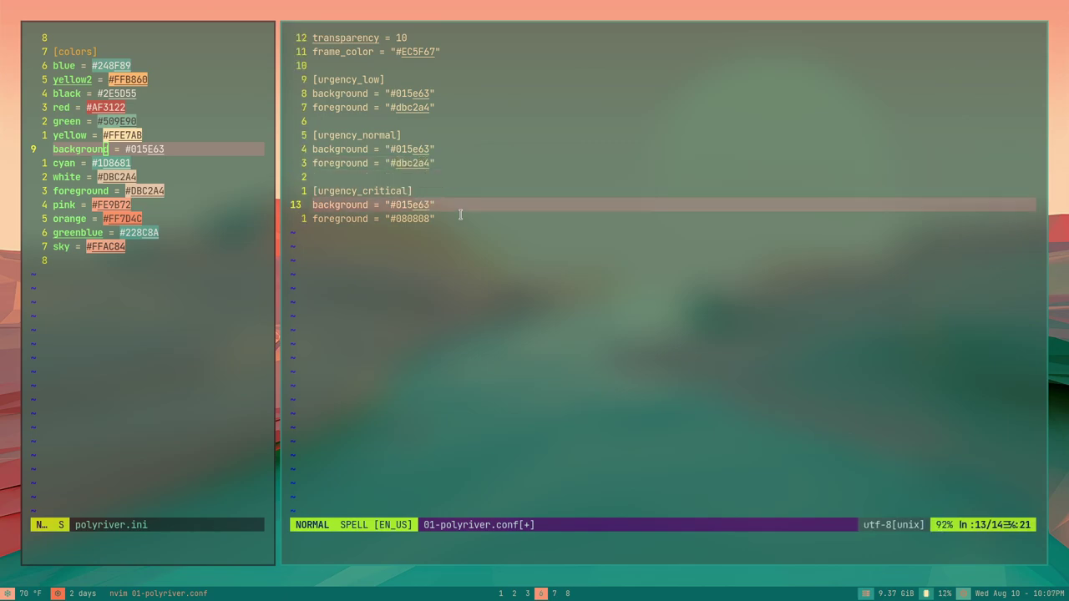
text(bj.:wq)
key(Return)
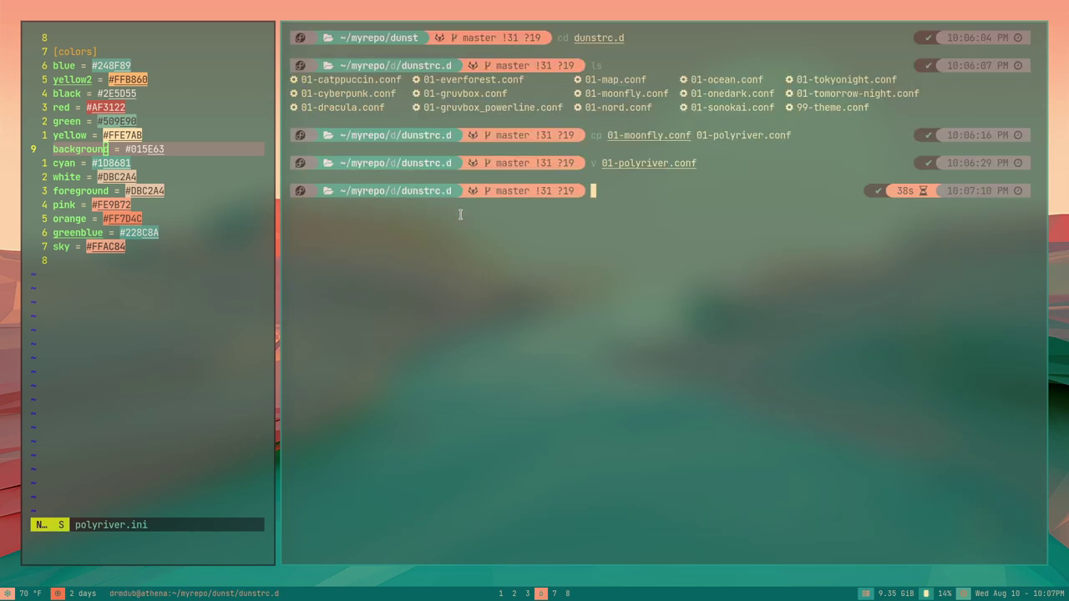
Apply the polyriver theme from the theme list and send the test notification "it just works" with dunstify
text(r)
key(super+r)
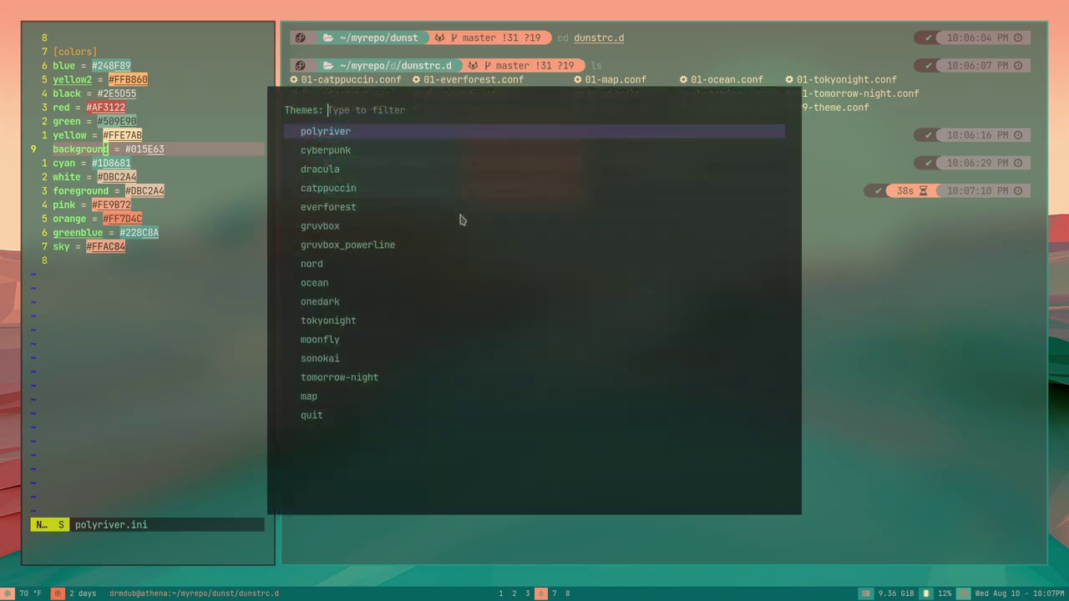
key(Return)
key(BackSpace)
text(d)
key(Right)
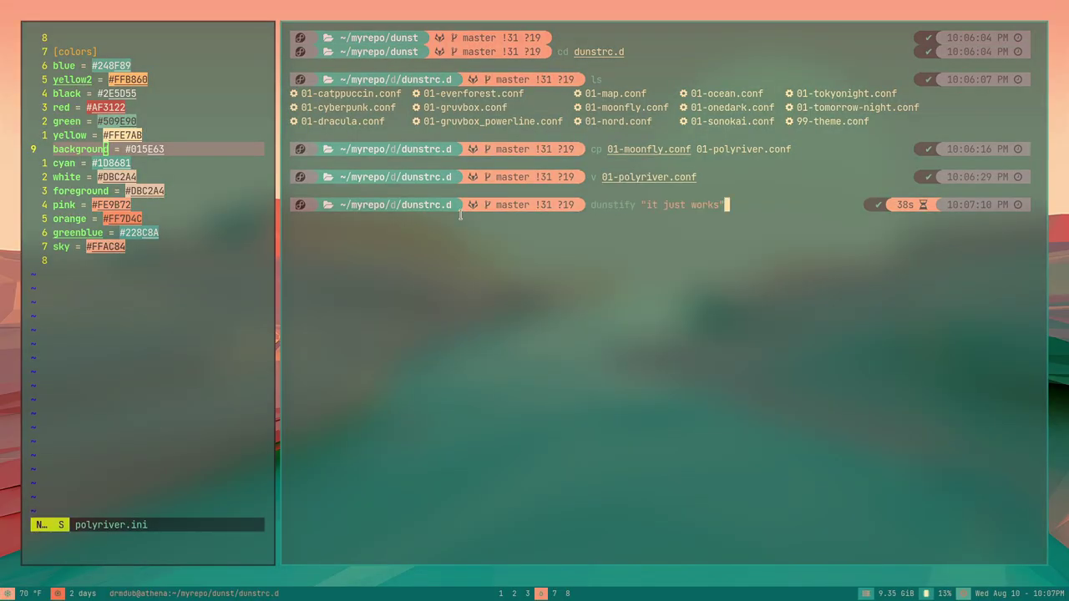
key(Return)
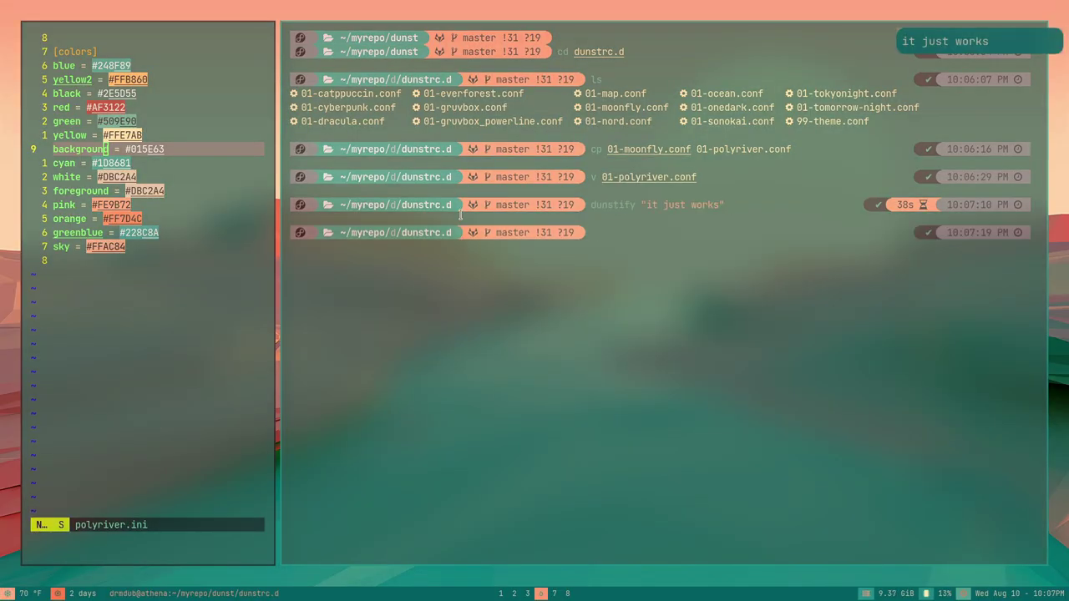
Go to the rofi folder in myrepo and list its contents
text(cd ...)
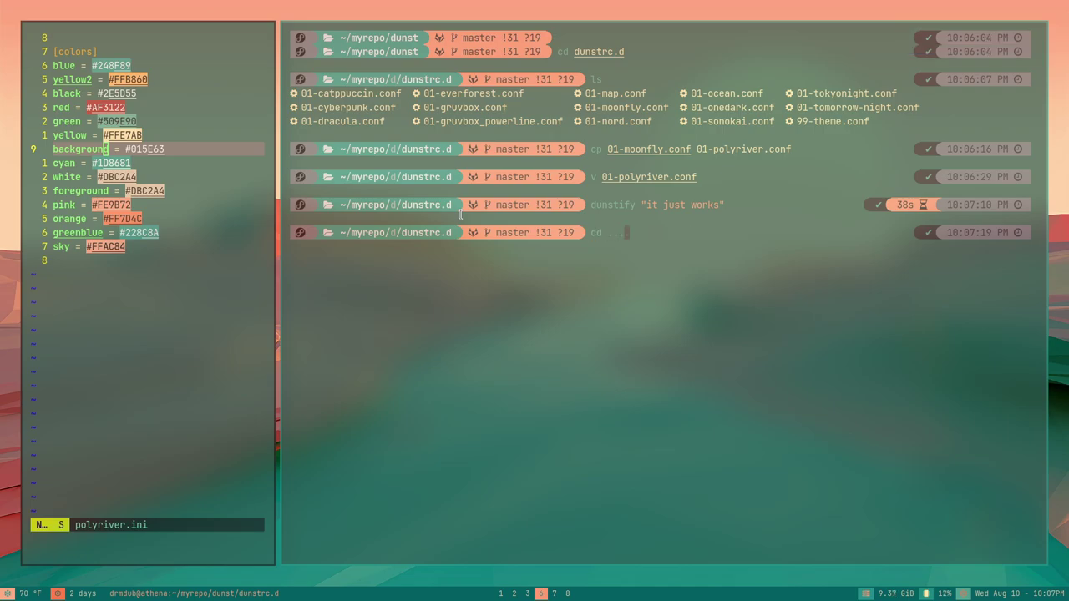
key(Return)
text(cd rofi)
key(Return)
text(ls)
key(Return)
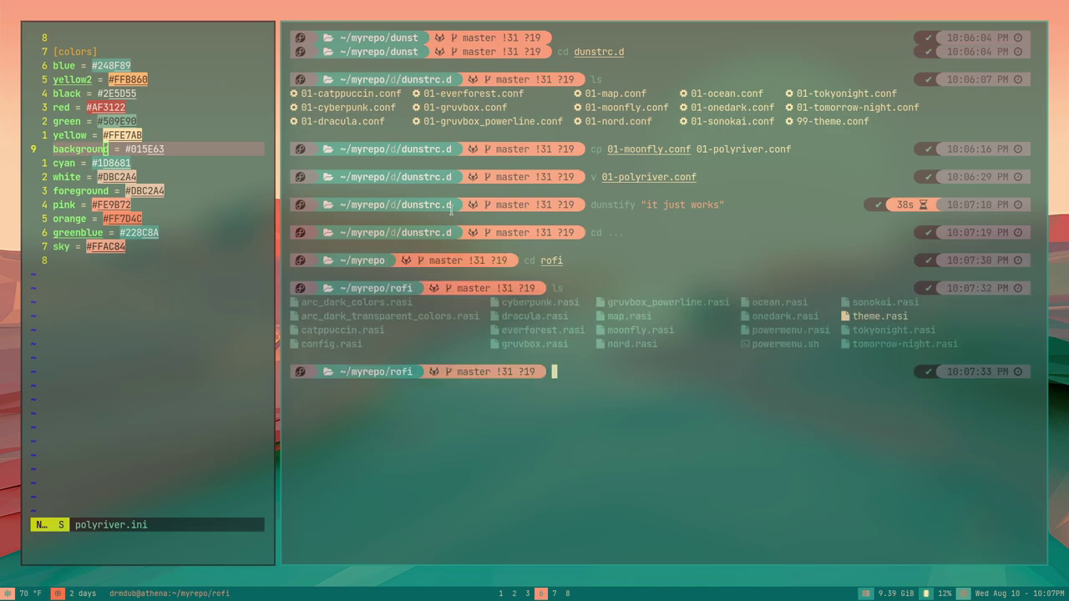
Close the polyriver.ini window, float the terminal beside the wallpaper's river and clear it
key(super+q)
key(super+shift+space)
drag(451, 352, 695, 357)
key(ctrl+l)
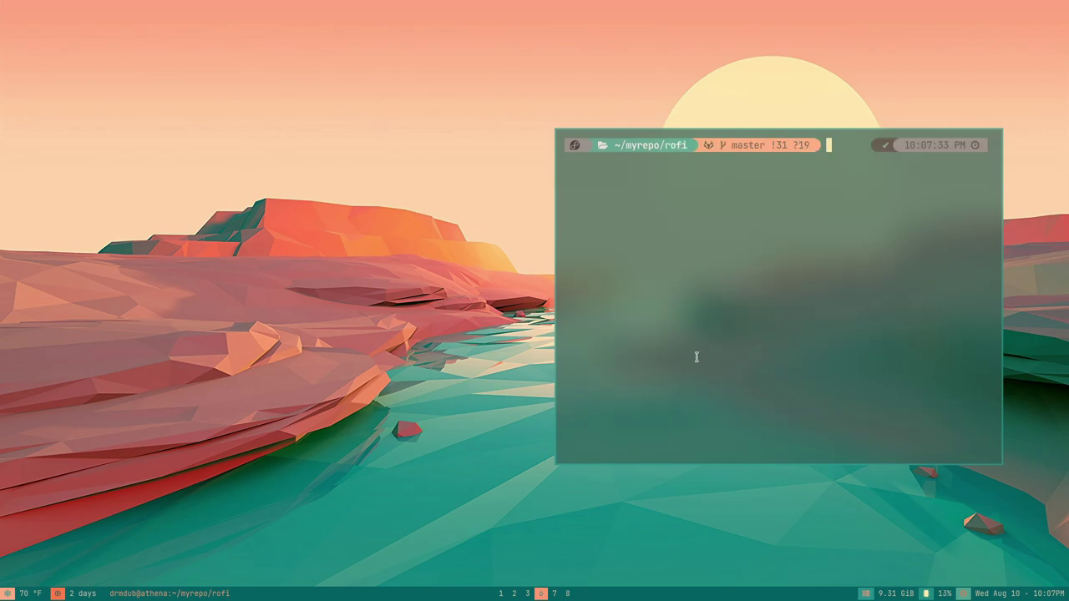
List the rofi theme files, copy moonfly.rasi to polyriver.rasi and open the copy in nvim
text(ls)
key(Return)
text(cp mo)
key(Tab)
text(polyriver)
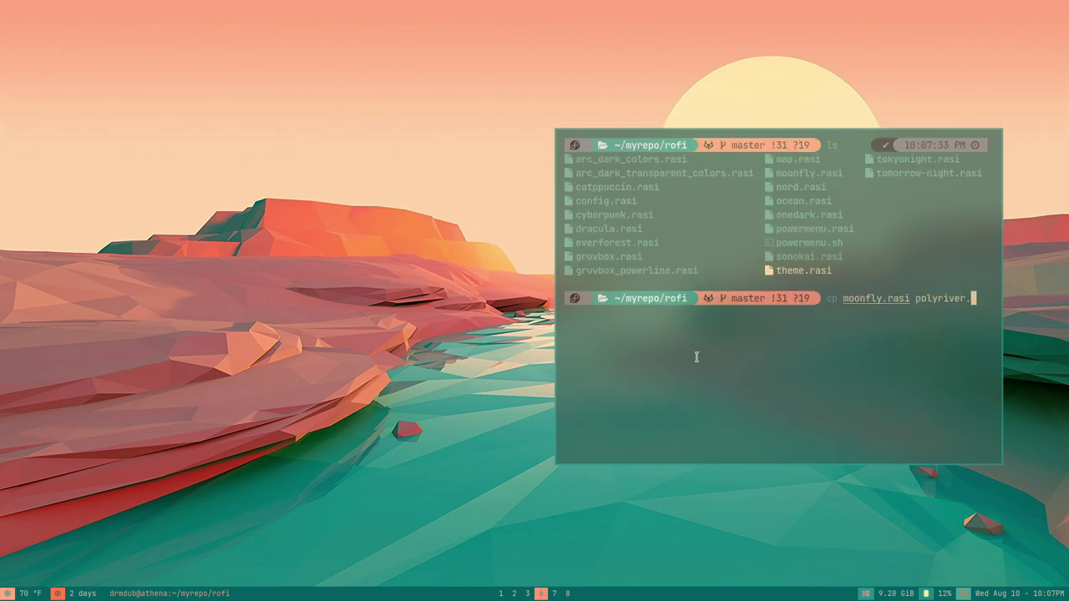
text(.rasi)
key(Return)
text(nvim polyriver.rasi)
key(Return)
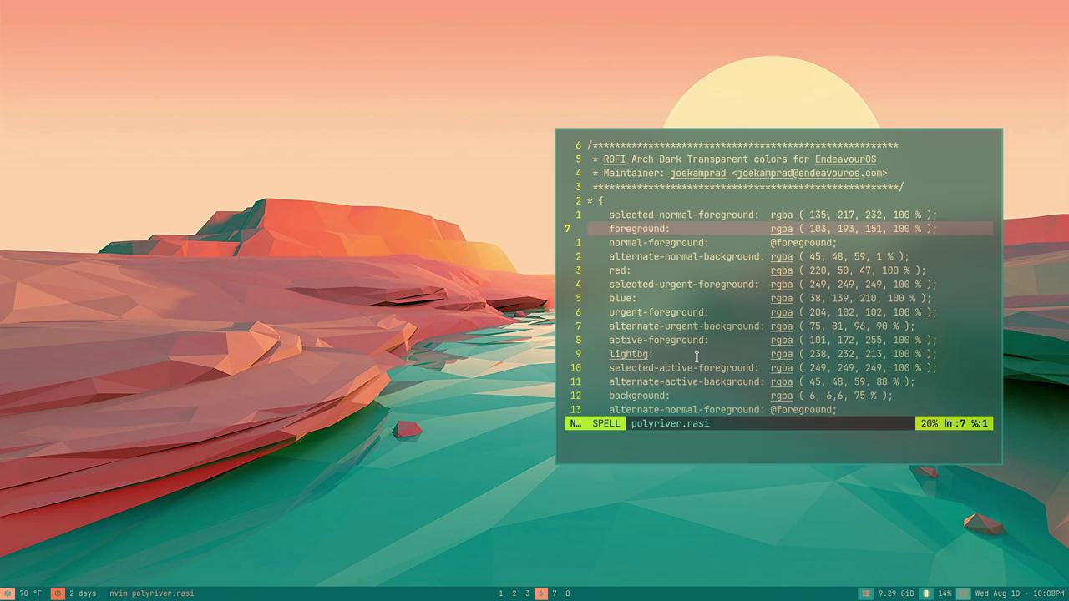
Launch Gpick, float its window aside and sample an orange from the wallpaper's sunlit rocks
key(super+d)
text(pick)
key(Return)
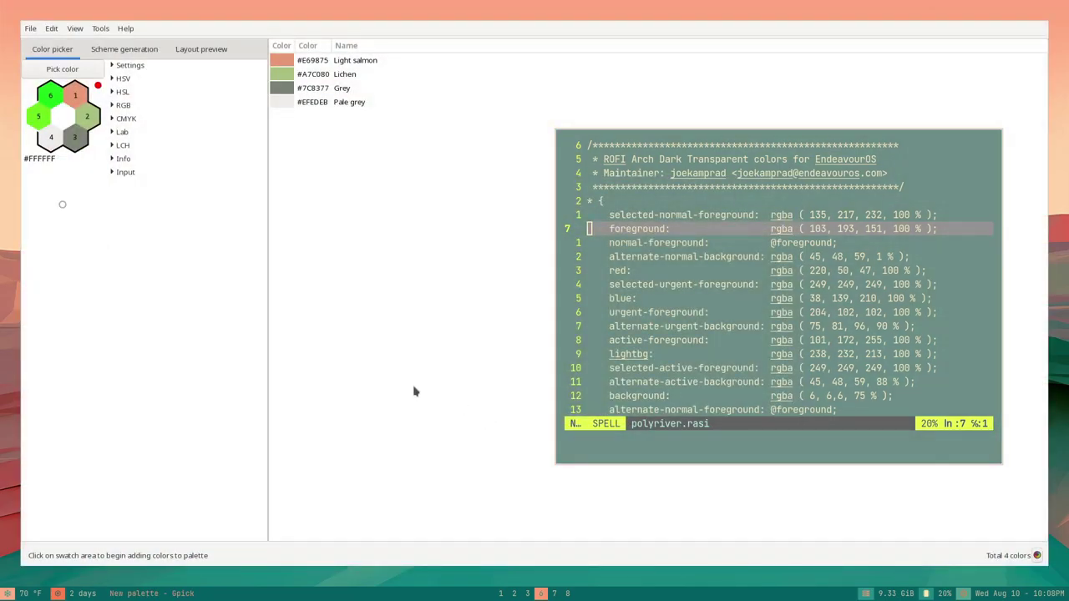
key(super+s)
click(854, 309)
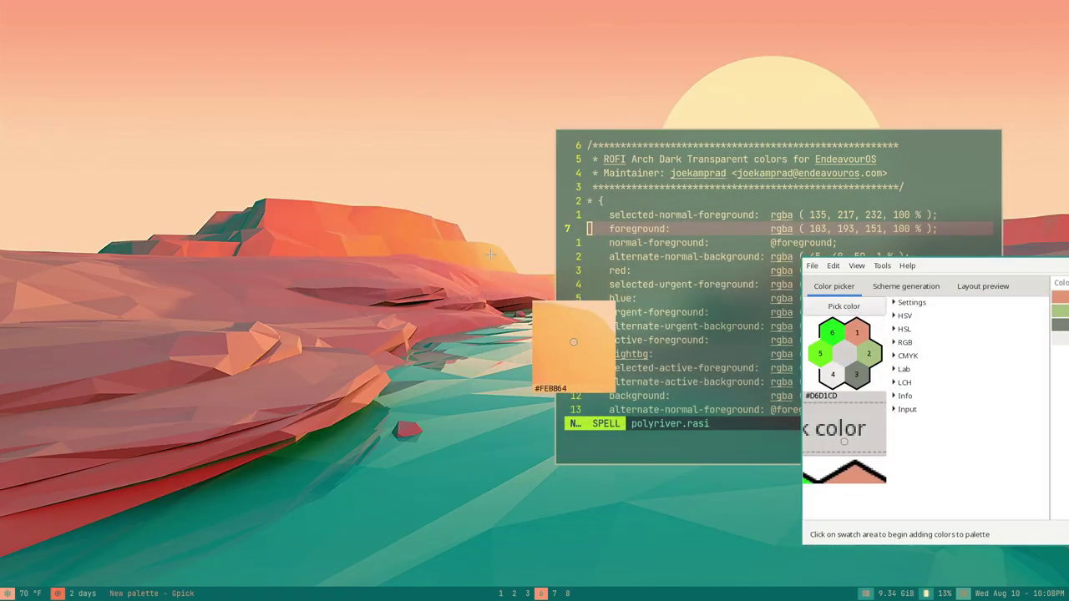
click(428, 252)
click(449, 274)
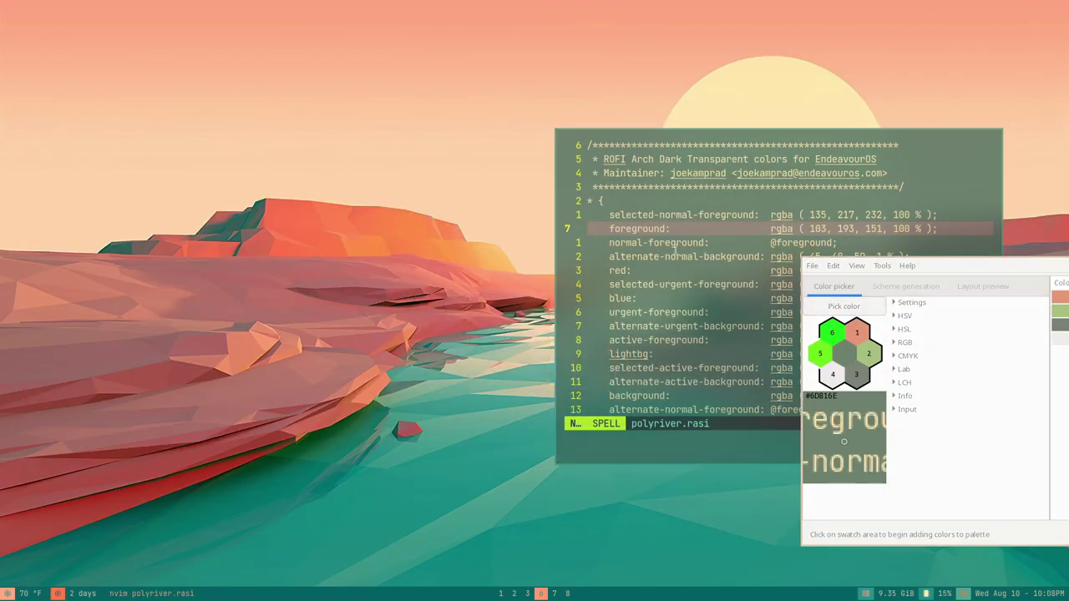
Insert the sampled orange rgb(255, 141, 71) on its own line above foreground in polyriver.rasi
key(i)
key(Return)
key(Up)
text(rgb(255, 141, 71))
key(Escape)
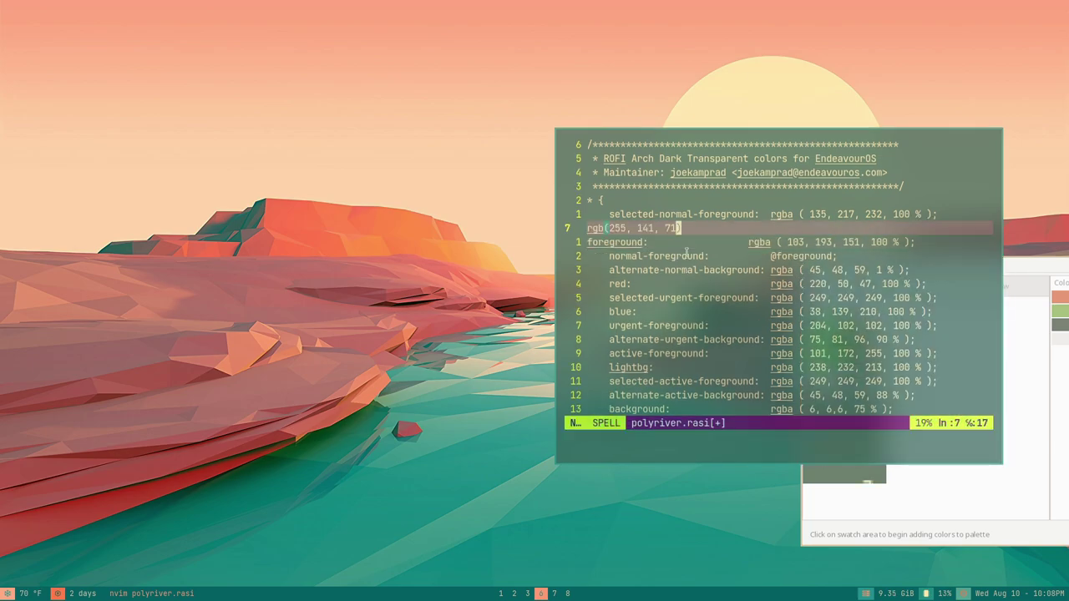
Sample a light teal from the river in the wallpaper with Gpick
key(j)
key(j)
key(j)
click(949, 508)
click(838, 303)
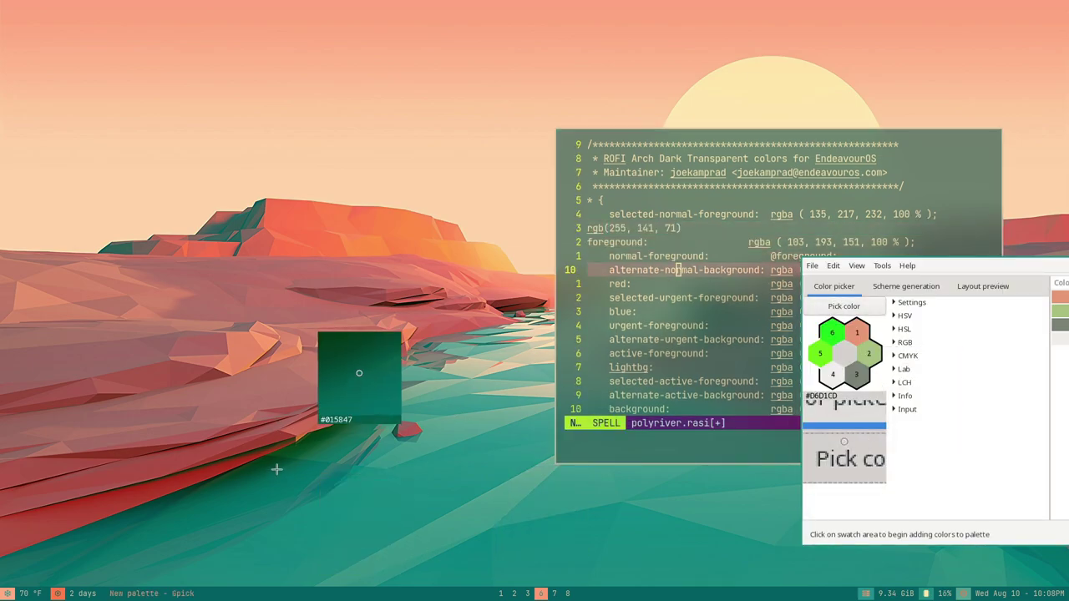
click(383, 487)
click(859, 303)
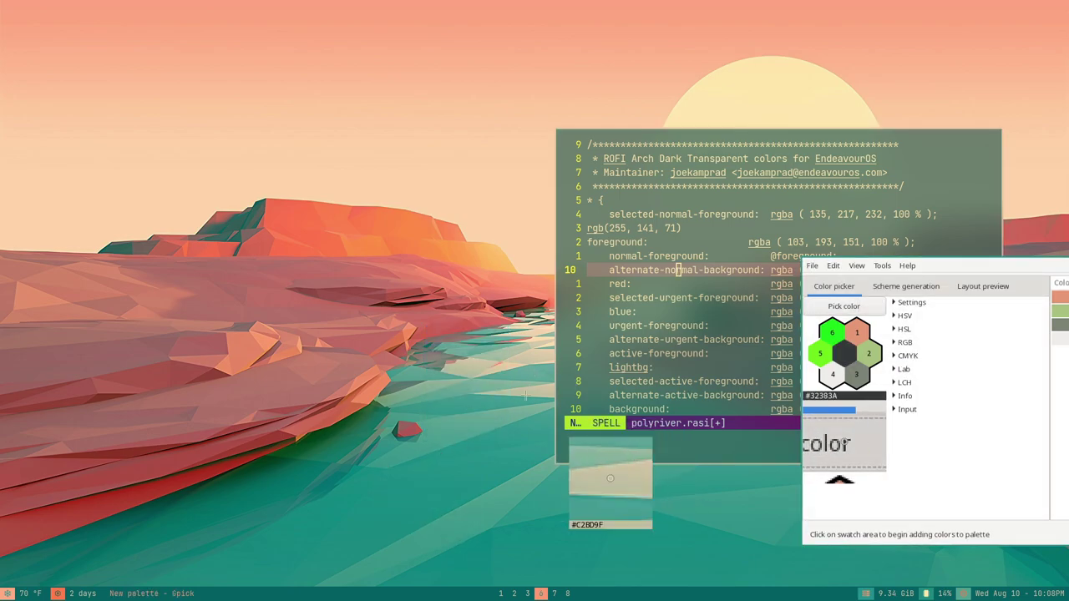
click(508, 419)
click(543, 442)
Paste the sampled teal rgb(102, 166, 150) on its own line above background in polyriver.rasi and close Gpick
key(j)
key(j)
key(j)
key(j)
key(j)
key(j)
key(j)
key(j)
key(j)
key(j)
key(h)
key(h)
key(h)
key(h)
key(h)
key(h)
key(h)
key(h)
key(h)
key(h)
key(h)
key(h)
key(h)
key(h)
key(h)
key(h)
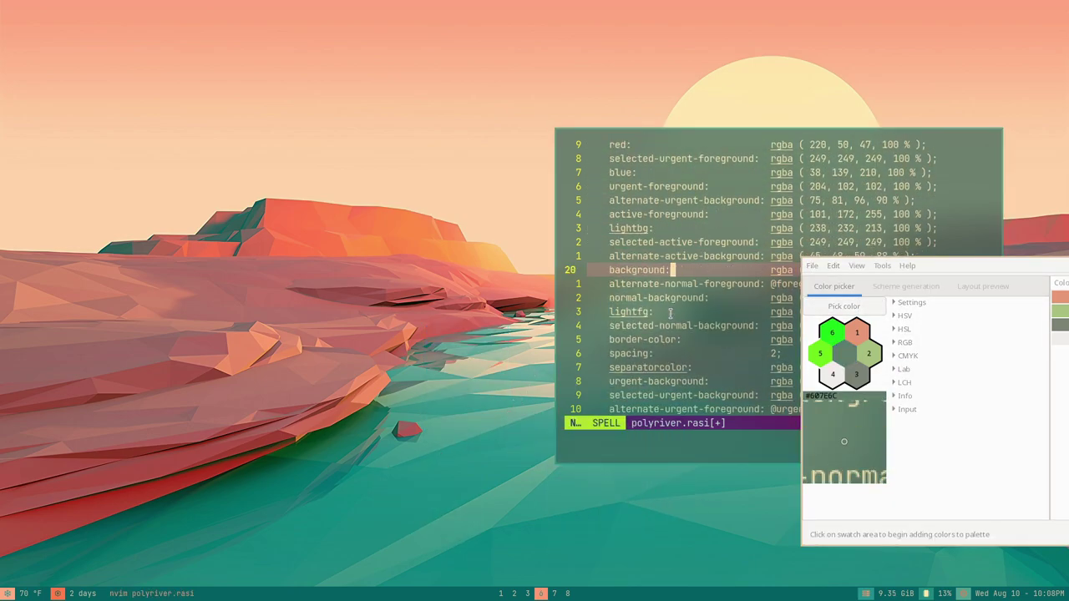
key(i)
key(Return)
key(Escape)
key(k)
key(p)
key(super+q)
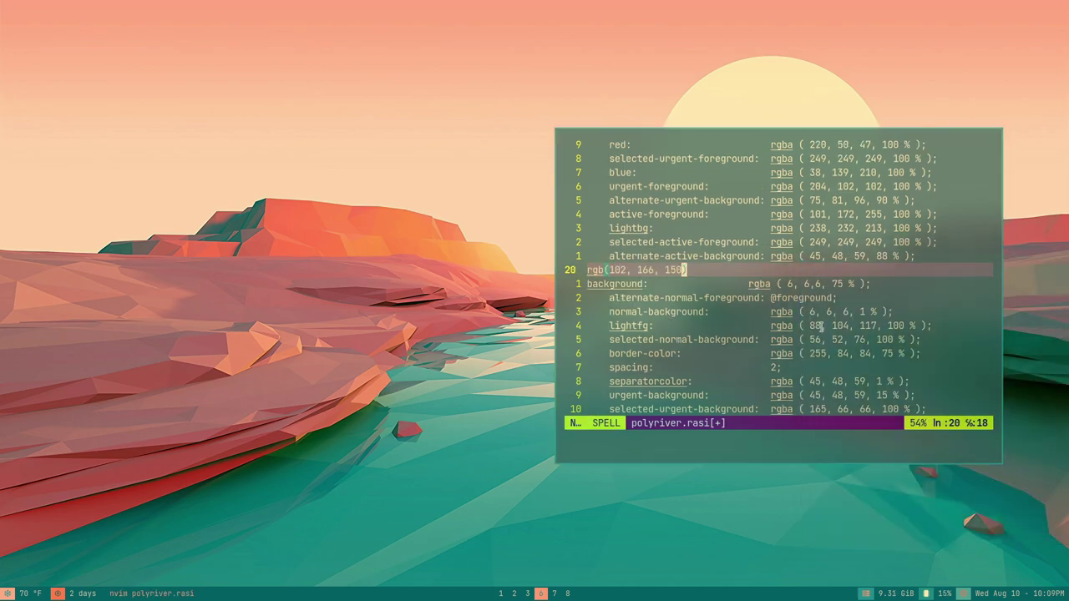
Set the background color's RGB values to 102, 166, 150 in polyriver.rasi
key(j)
key(l)
key(l)
key(w)
key(w)
key(w)
text(cw103)
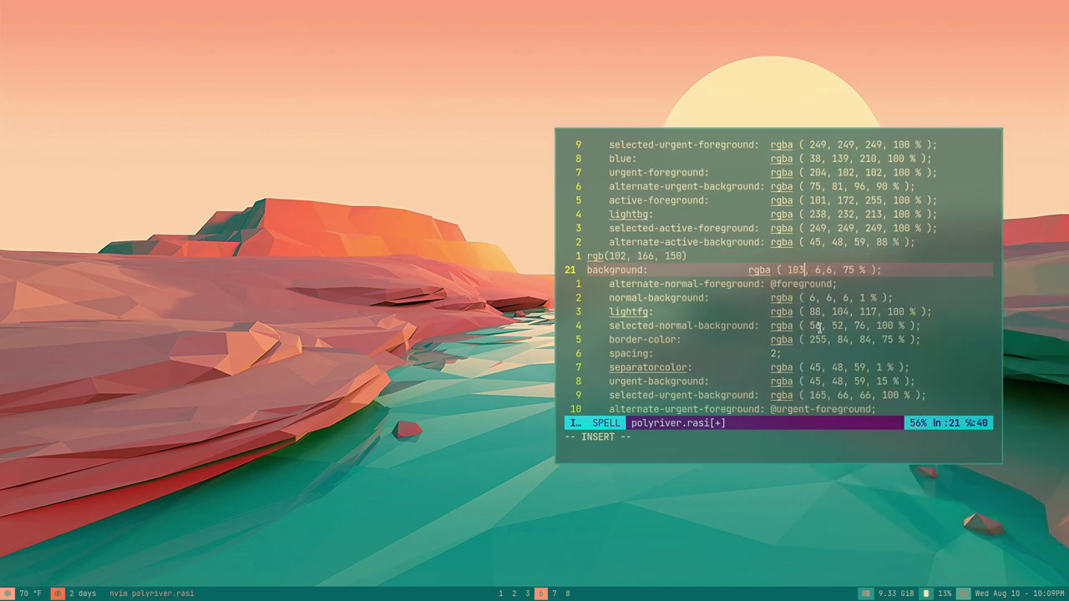
key(Escape)
key(k)
key(j)
key(w)
key(w)
key(w)
text(bcw166)
key(Escape)
text(wwcw )
text(150)
key(Escape)
Delete the pasted teal reference line and indent the background entry to match its neighbours
key(k)
key(0)
key(d)
key(d)
key(i)
key(Tab)
key(Escape)
Set the foreground color's RGB values to 255, 141, 71 in polyriver.rasi
key(k)
key(k)
key(k)
key(k)
key(k)
key(k)
key(k)
key(k)
key(k)
key(k)
key(k)
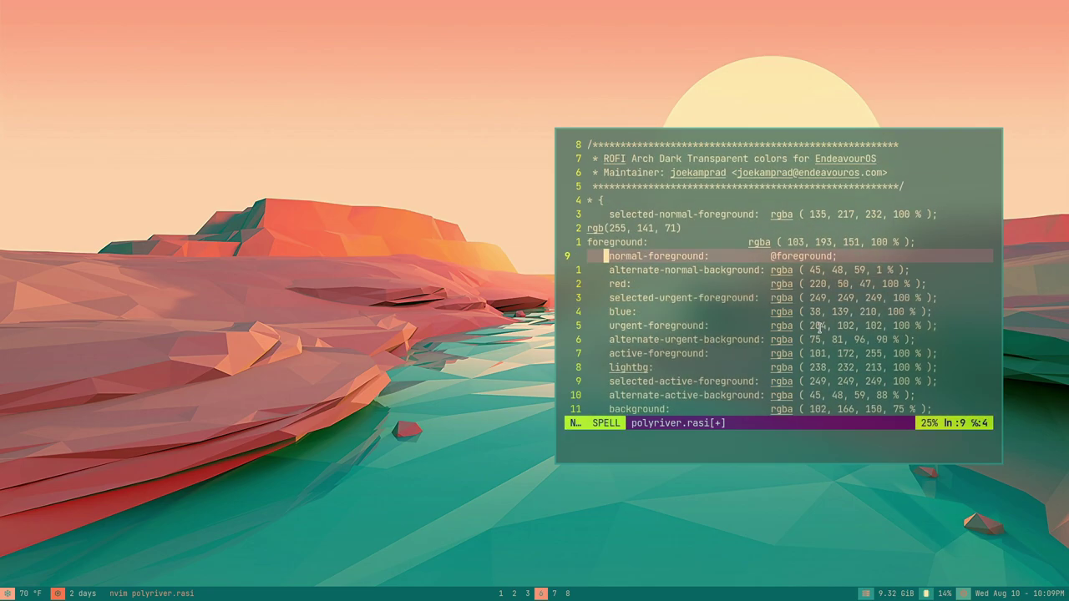
key(k)
key(k)
key(j)
key(l)
key(l)
key(l)
key(l)
key(l)
key(l)
key(l)
key(l)
key(l)
key(l)
key(l)
key(l)
key(l)
key(l)
key(l)
key(l)
key(l)
key(l)
key(l)
key(l)
text(cw255)
key(Escape)
key(w)
key(w)
text(cw)
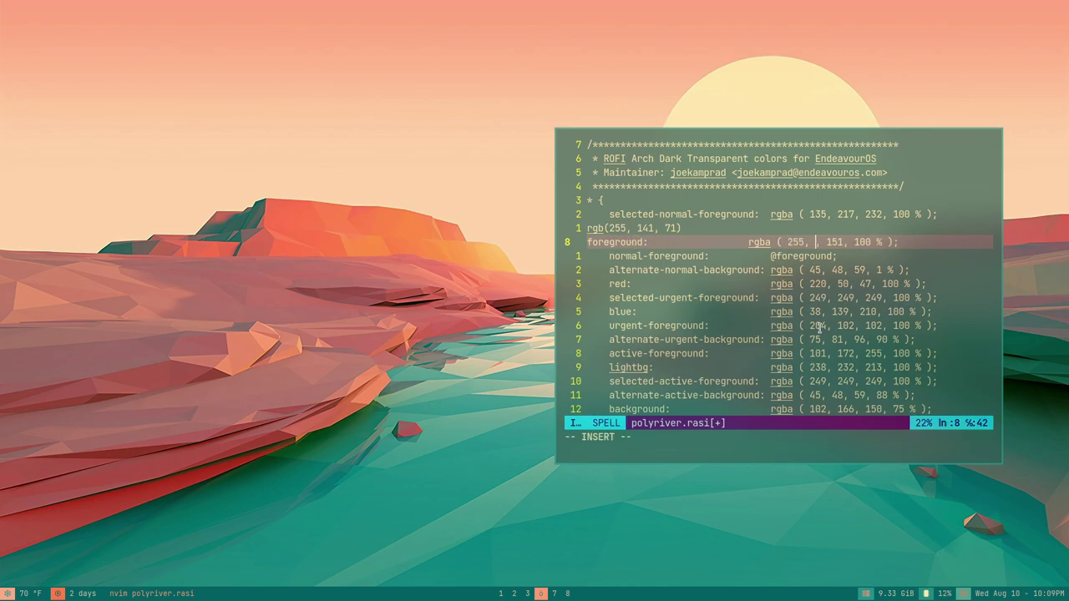
text(141)
key(Escape)
key(w)
key(w)
text(cw71)
key(Escape)
Delete the pasted orange reference line, indent the foreground entry, and save and close polyriver.rasi
key(k)
key(k)
key(shift+6)
key(j)
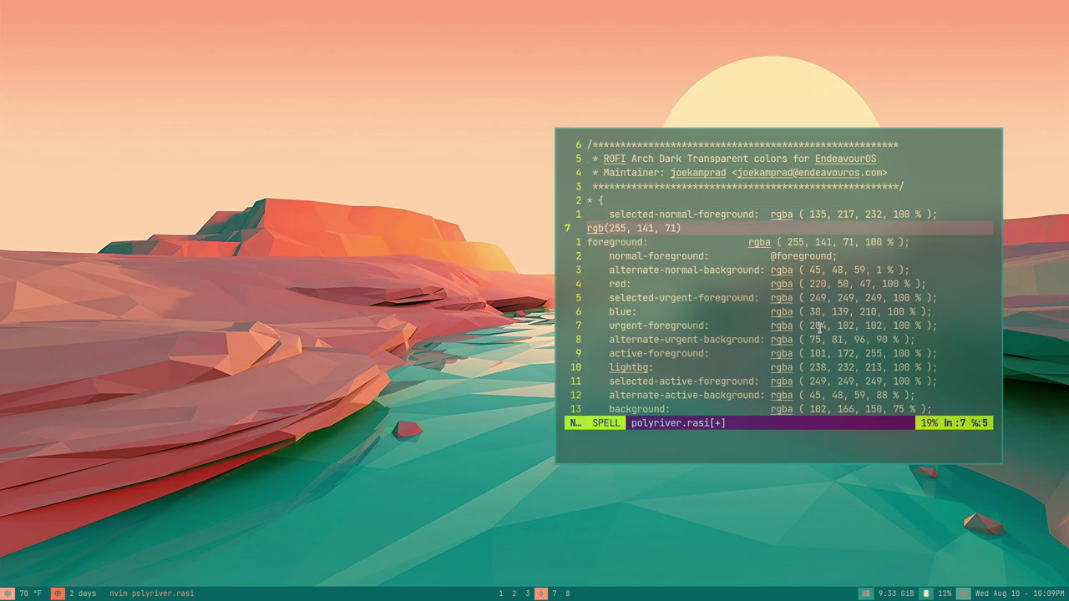
key(d)
key(d)
key(i)
key(Tab)
key(Escape)
text(:wq)
key(Return)
Reapply the desktop theme and open the application launcher to check its new colors
key(super+t)
key(Return)
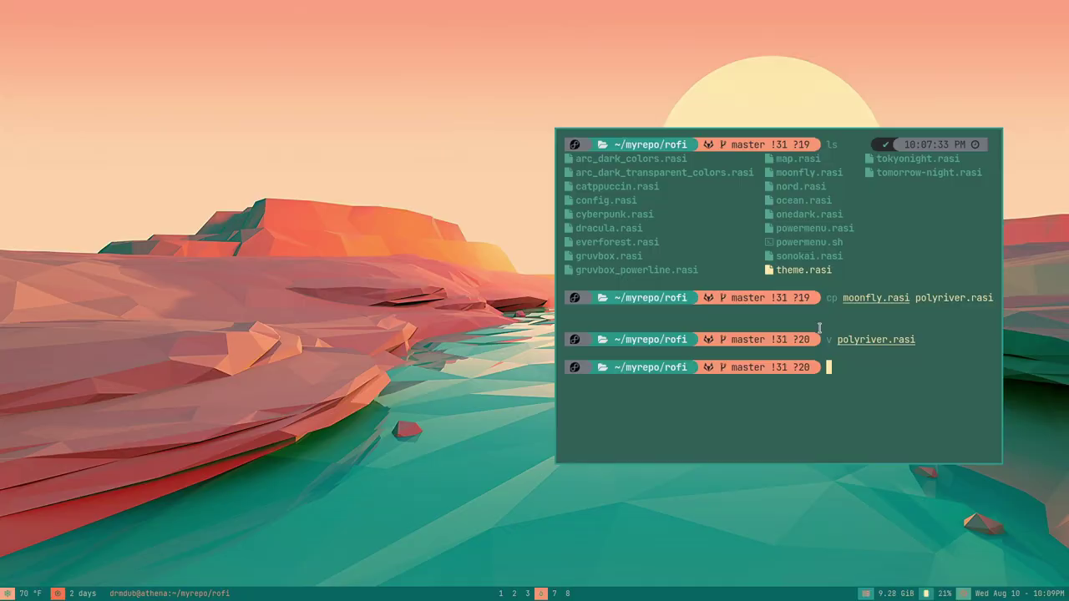
key(super+d)
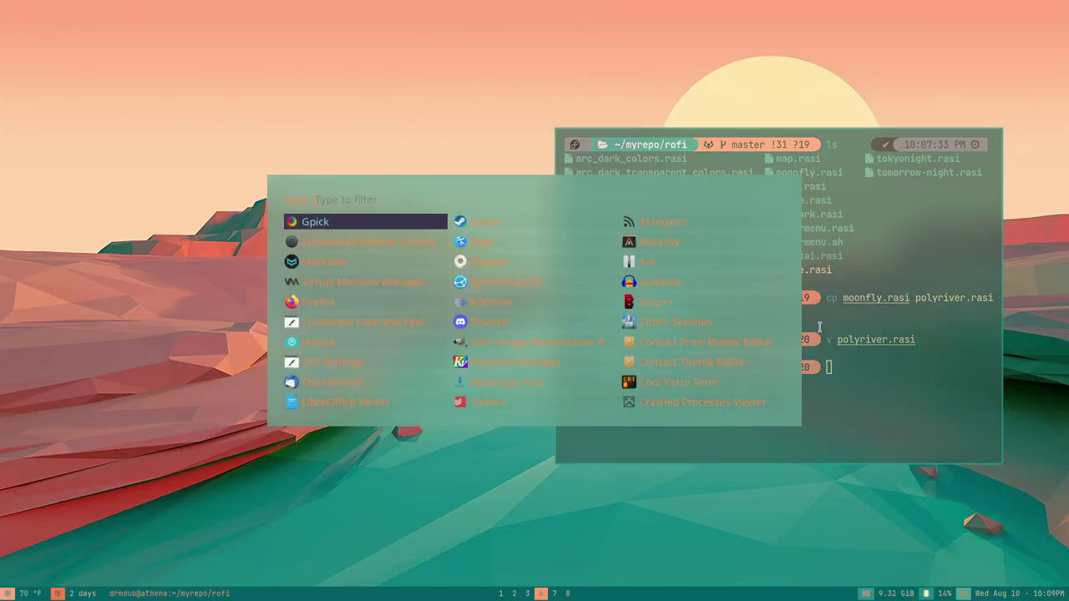
key(Escape)
Reopen polyriver.rasi for editing and insert an empty line above foreground
key(Up)
key(Return)
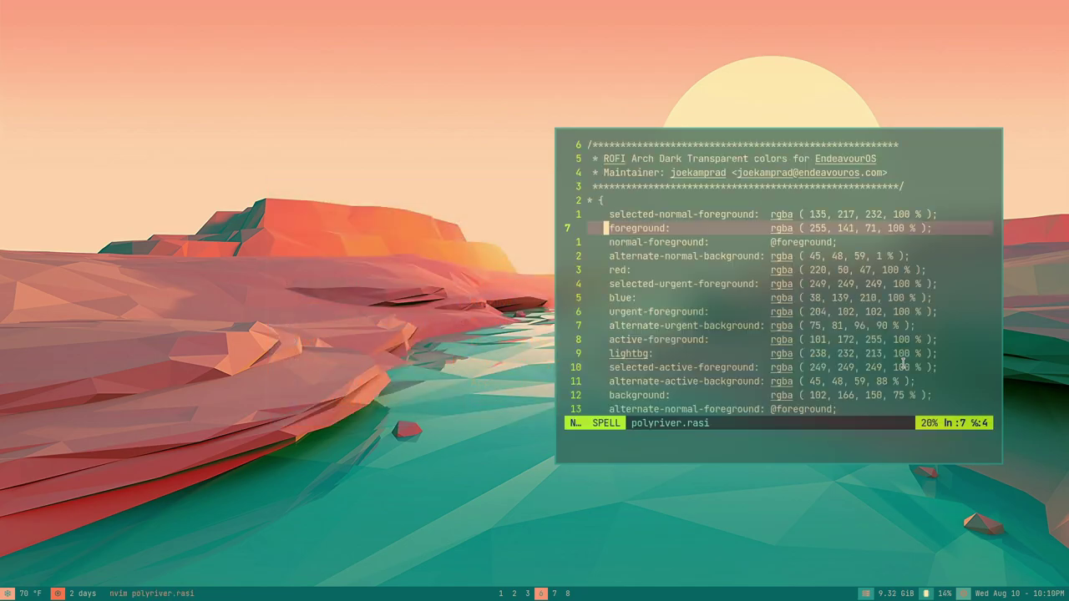
key(i)
key(Return)
key(Escape)
Launch Gpick and place its window aside so the wallpaper's rocks and river can be sampled
key(super+d)
text(gpick)
key(Return)
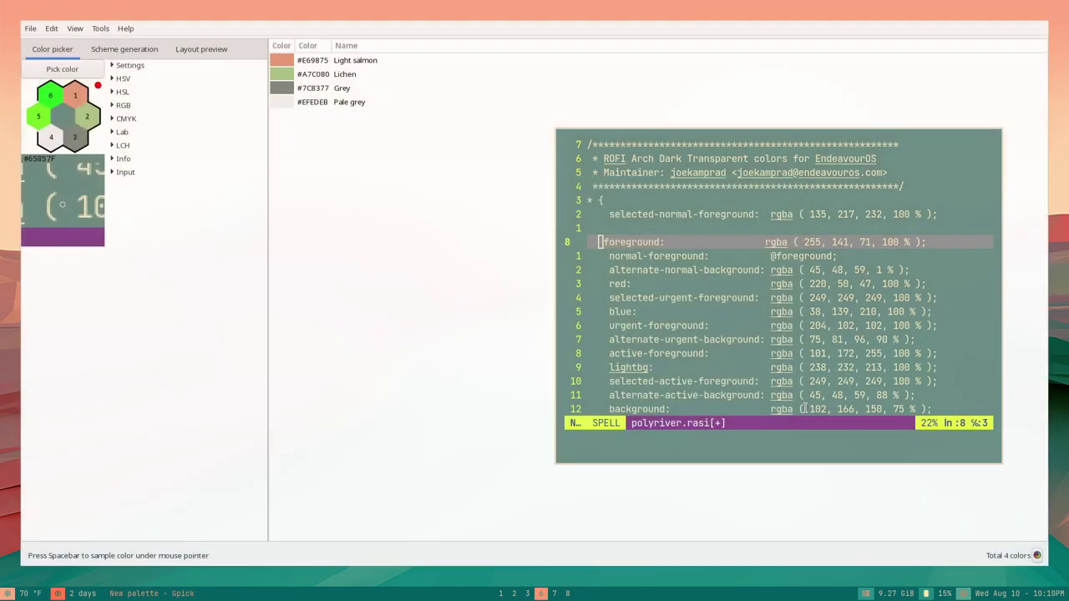
drag(160, 120, 943, 357)
click(843, 306)
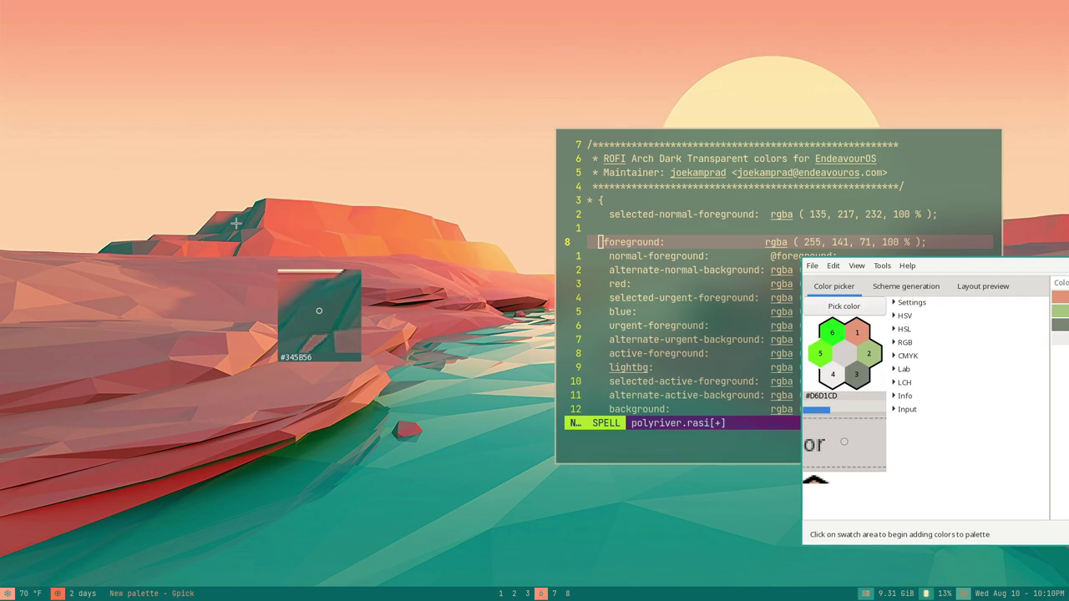
key(Escape)
key(super+f)
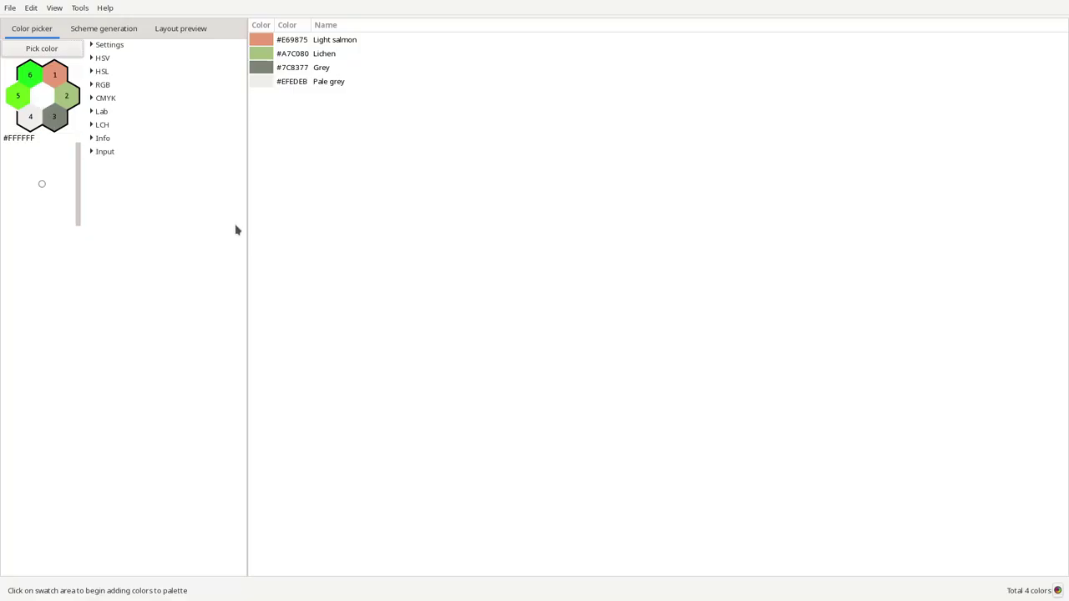
key(super+f)
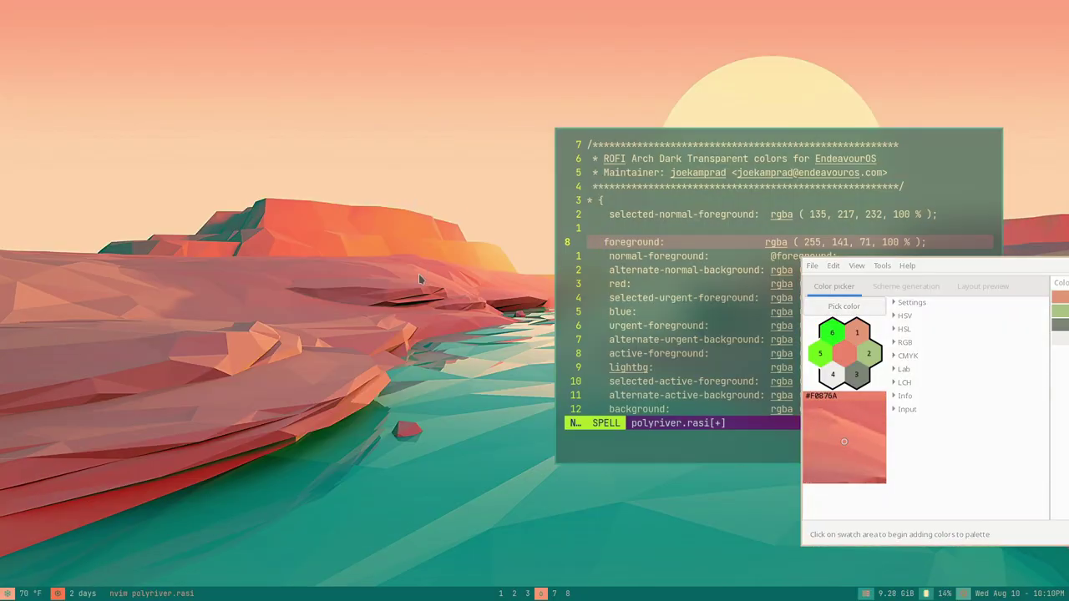
key(super+d)
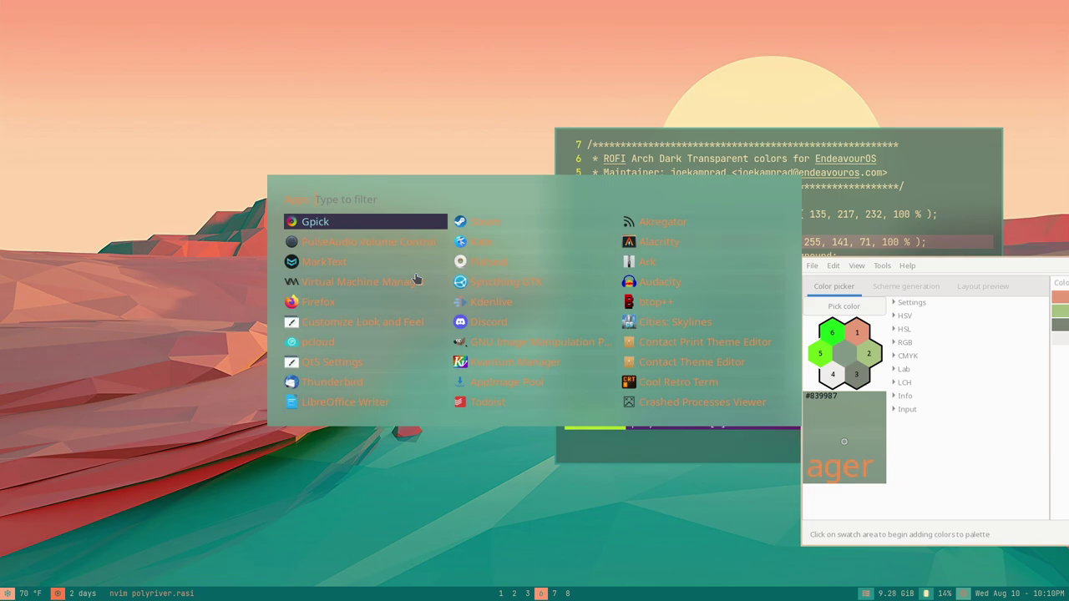
key(Escape)
Sample a dark teal from the shaded side of the wallpaper's mesa with Gpick and copy its RGB value
click(838, 307)
right_click(203, 515)
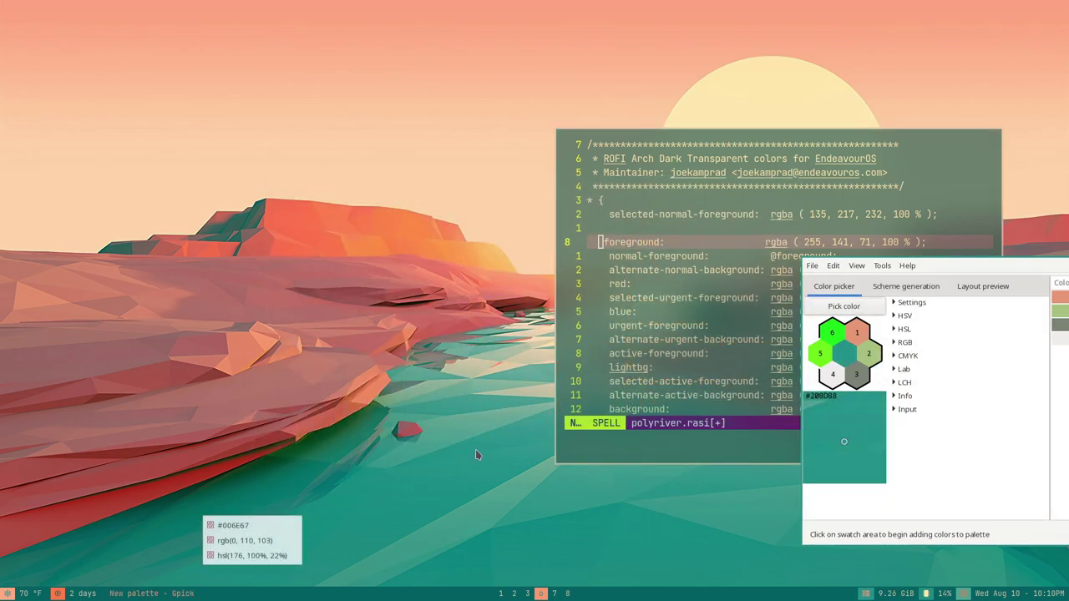
click(839, 311)
right_click(239, 239)
click(248, 248)
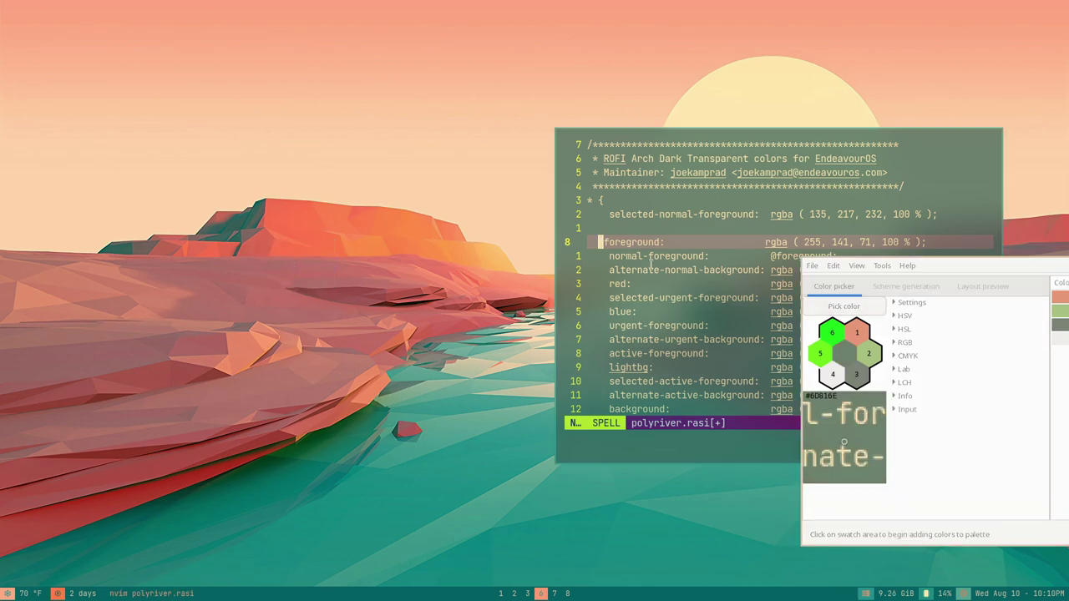
Move the editor window toward the middle of the desktop and paste rgb(40, 95, 90) on the empty line above foreground
drag(651, 264, 397, 251)
key(k)
text(rgb(40, 95, 90))
Set the foreground color's RGB values to 40, 95, 90 and save polyriver.rasi
key(j)
key(l)
key(l)
key(l)
key(l)
key(l)
key(l)
key(l)
key(l)
key(l)
key(l)
key(l)
key(l)
key(l)
key(l)
key(l)
key(l)
key(l)
key(l)
key(l)
key(l)
text(cw)
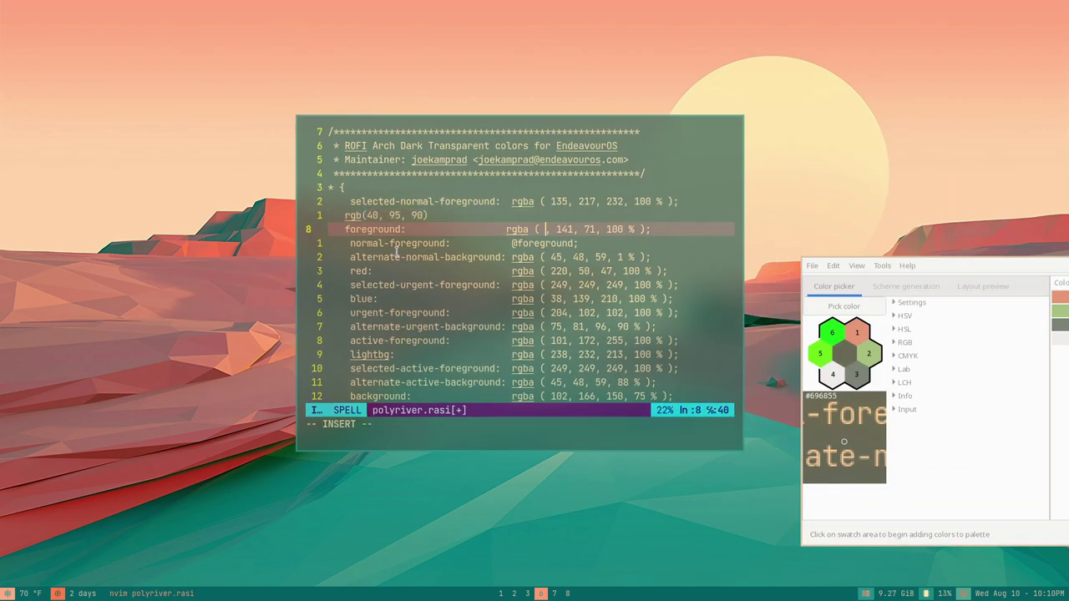
text(40)
key(Escape)
key(w)
key(w)
text(cw95)
key(Escape)
key(w)
key(w)
text(cw90)
key(Escape)
text(:)
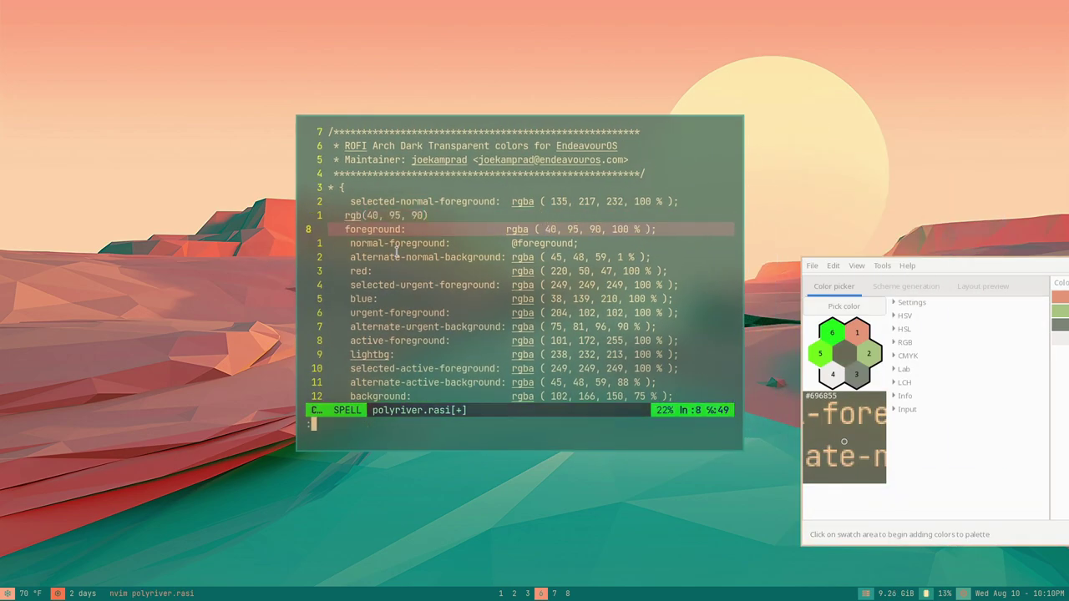
text(w)
key(Return)
Delete the pasted dark teal reference line, align the foreground entry and save polyriver.rasi
key(k)
key(d)
key(d)
text(0i)
key(Escape)
text(:w)
key(Return)
Open the application launcher to check the readability of the dark teal text, and close it again
key(super+d)
key(Escape)
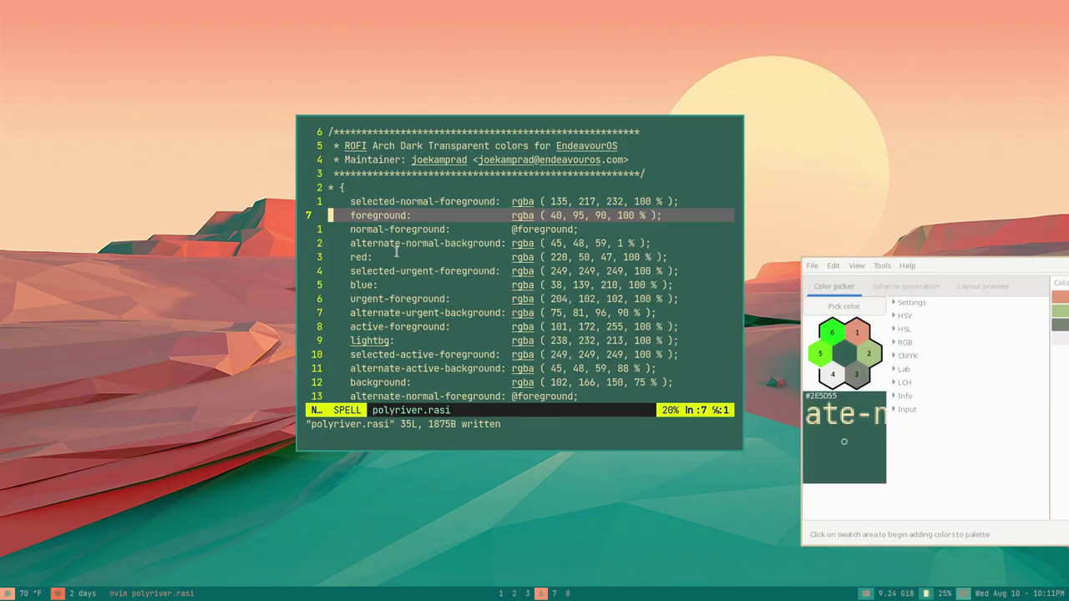
key(super+d)
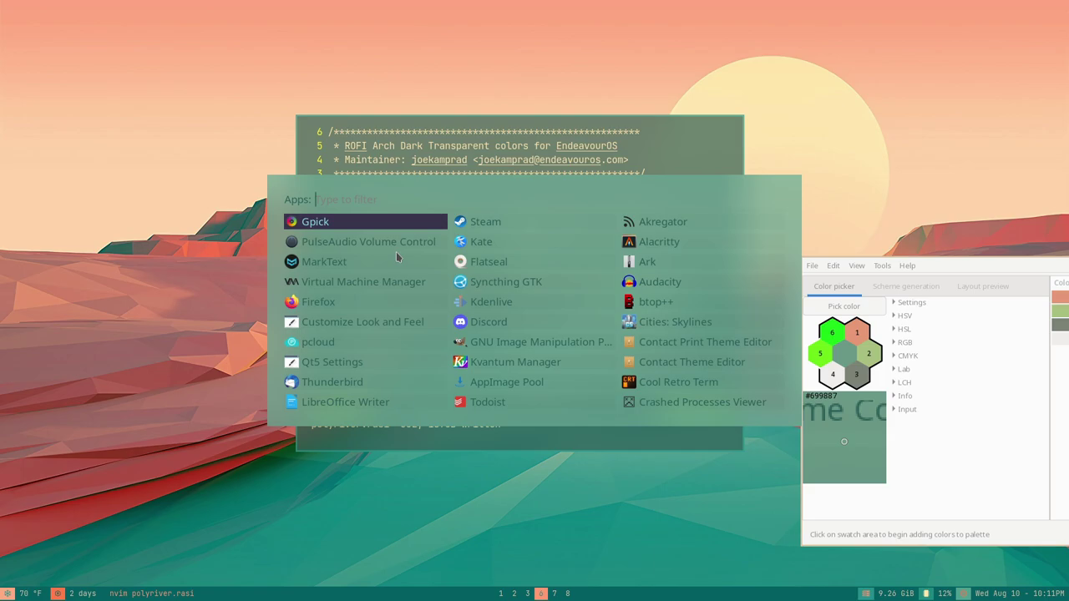
key(Escape)
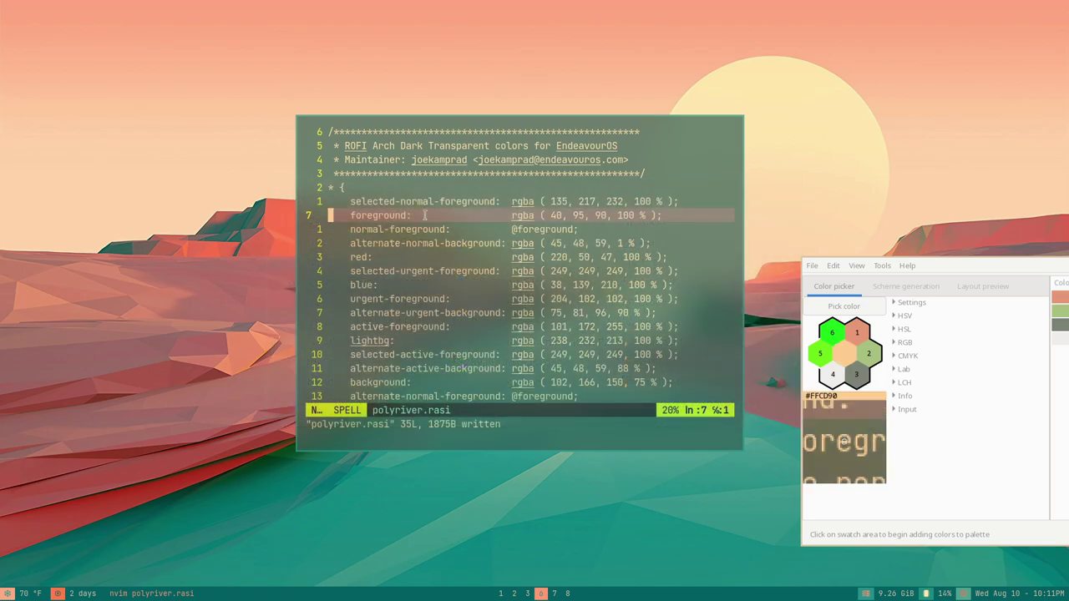
Close Gpick and quit the polyriver.rasi editor
key(super+q)
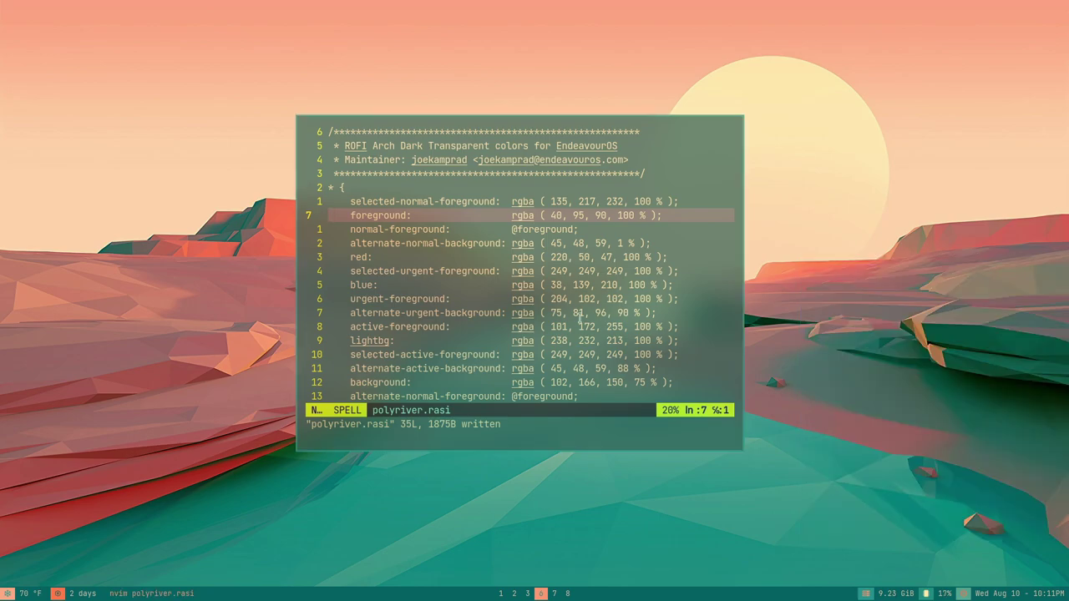
key(shift+z)
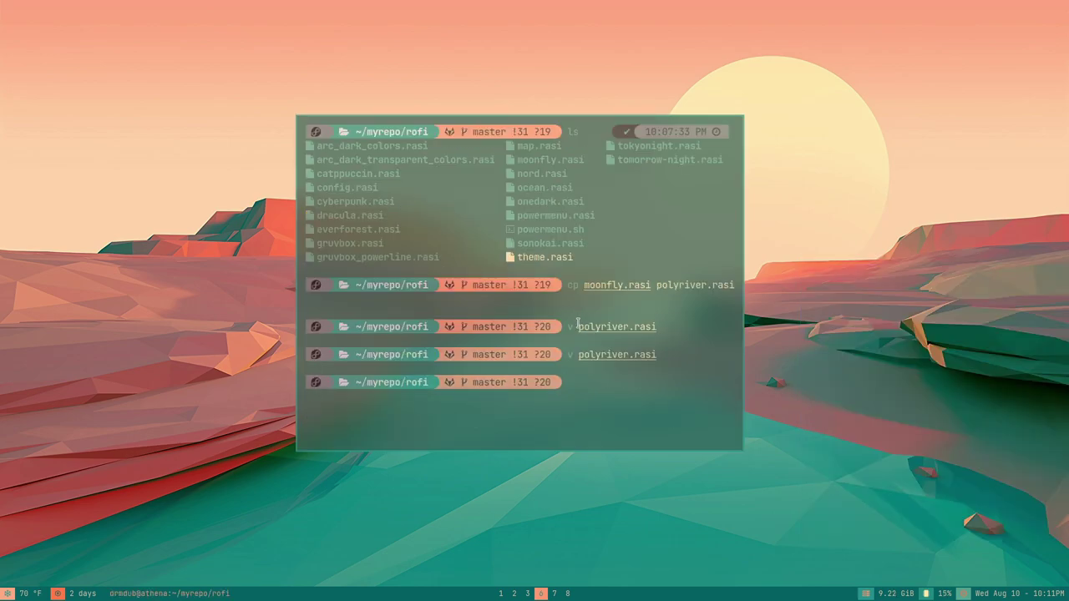
Clear the terminal and return to the home directory
key(ctrl+l)
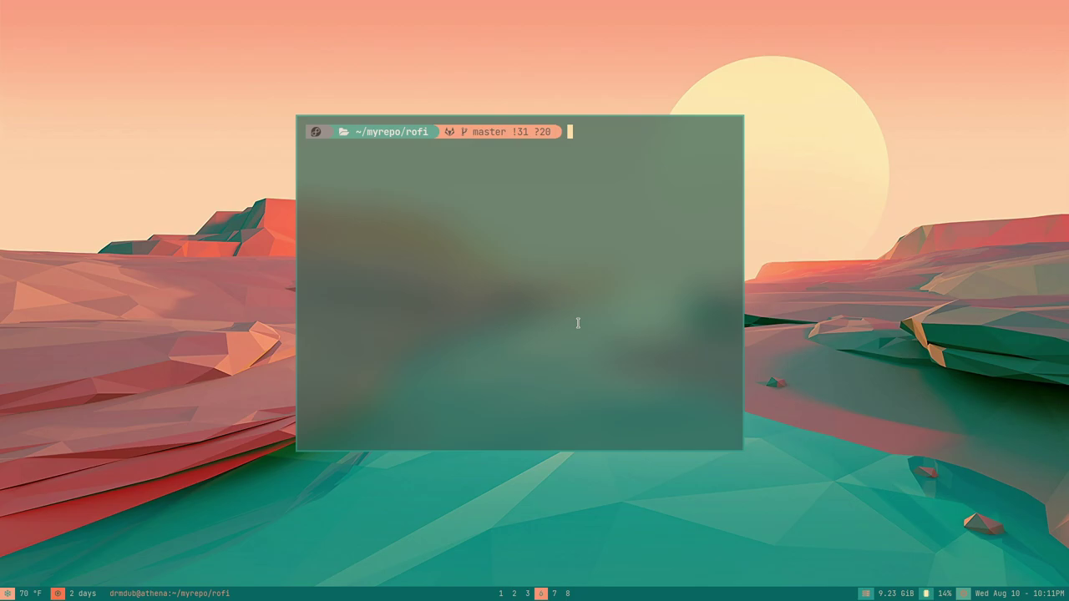
text(cd)
key(Return)
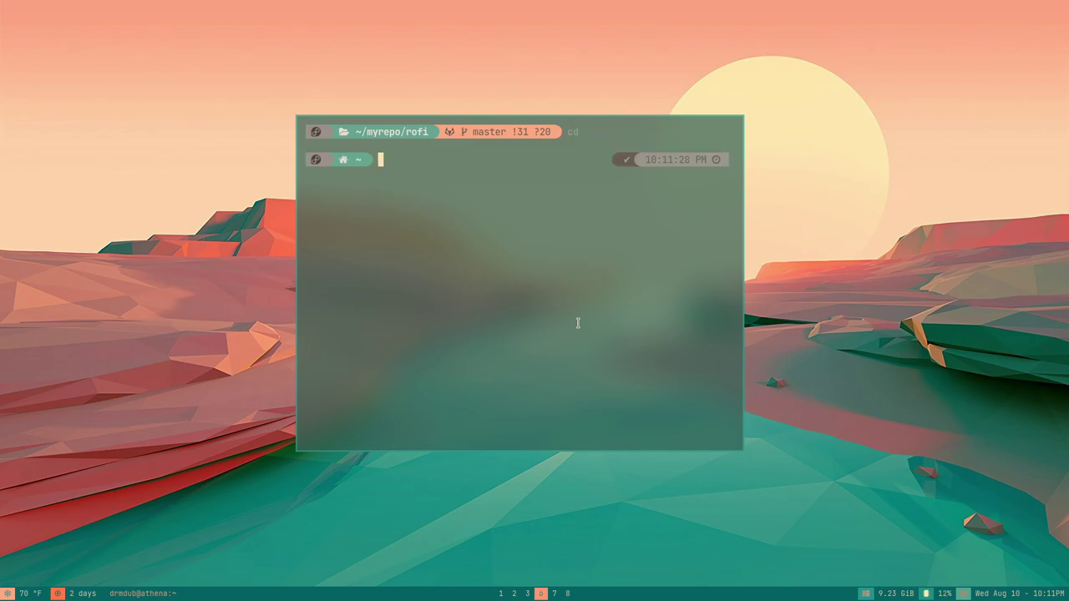
Clear the terminal, run neofetch and enlarge the terminal window to give the system information more room
key(ctrl+l)
text(neofetch)
key(Return)
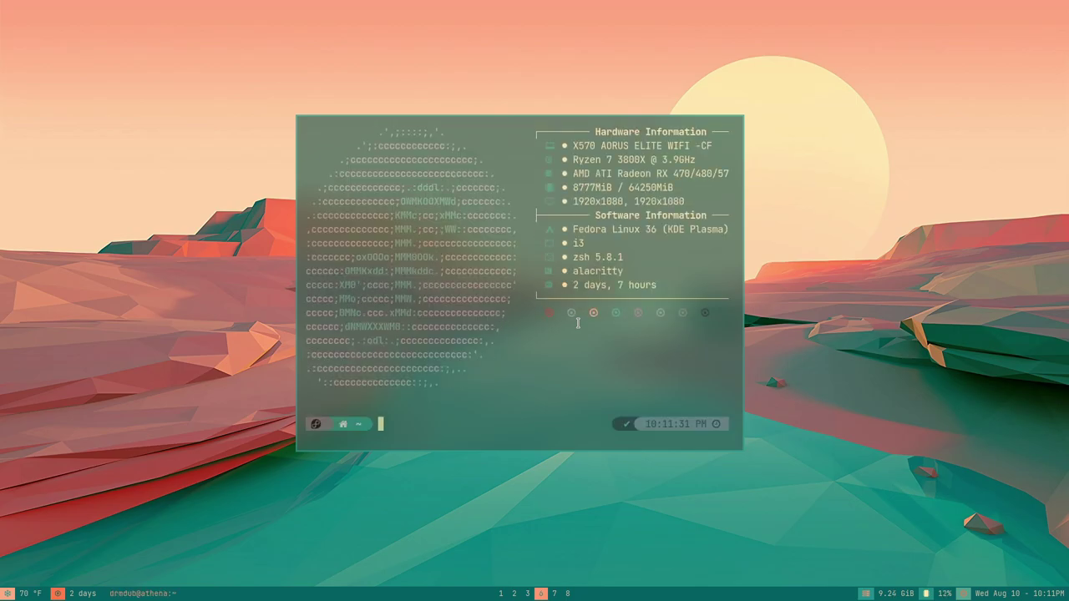
drag(634, 319, 817, 397)
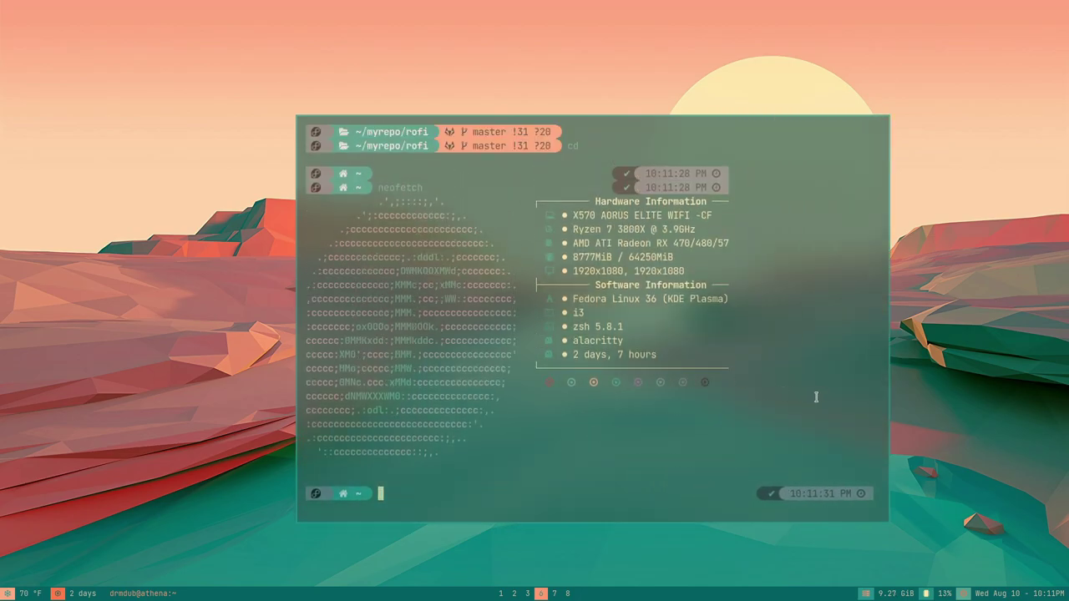
Rerun neofetch on a cleared terminal and move the window up and to the right over the wallpaper
key(ctrl+l)
text(neofetch)
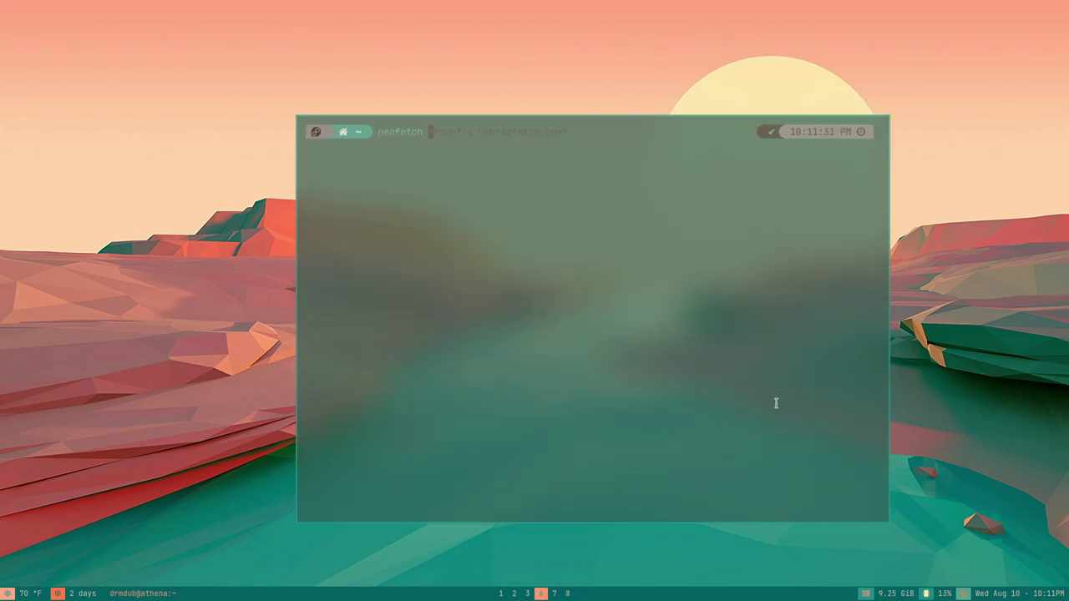
key(Return)
drag(731, 382, 871, 304)
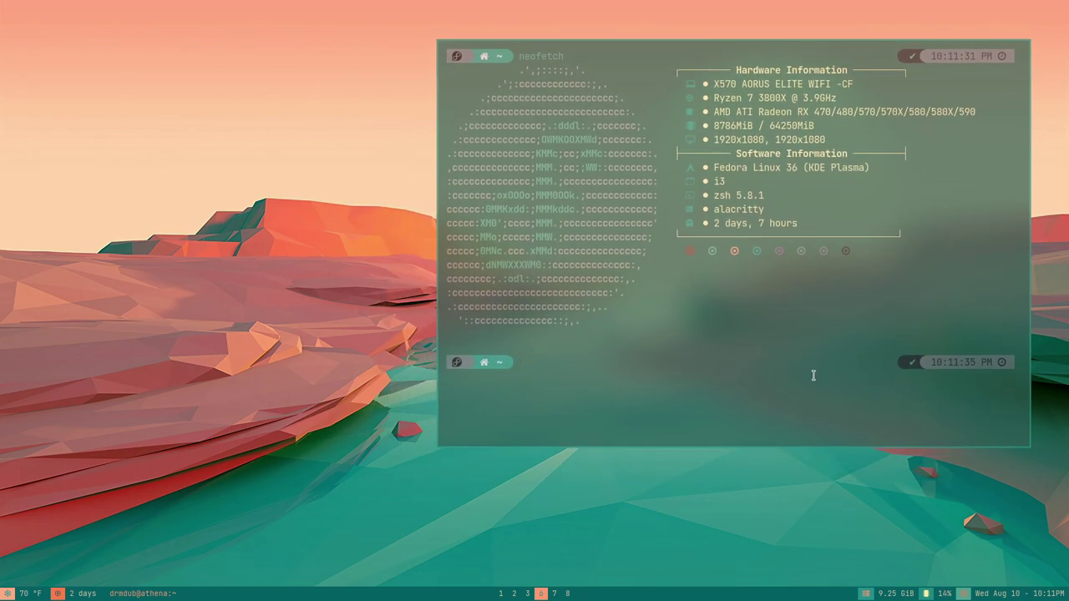